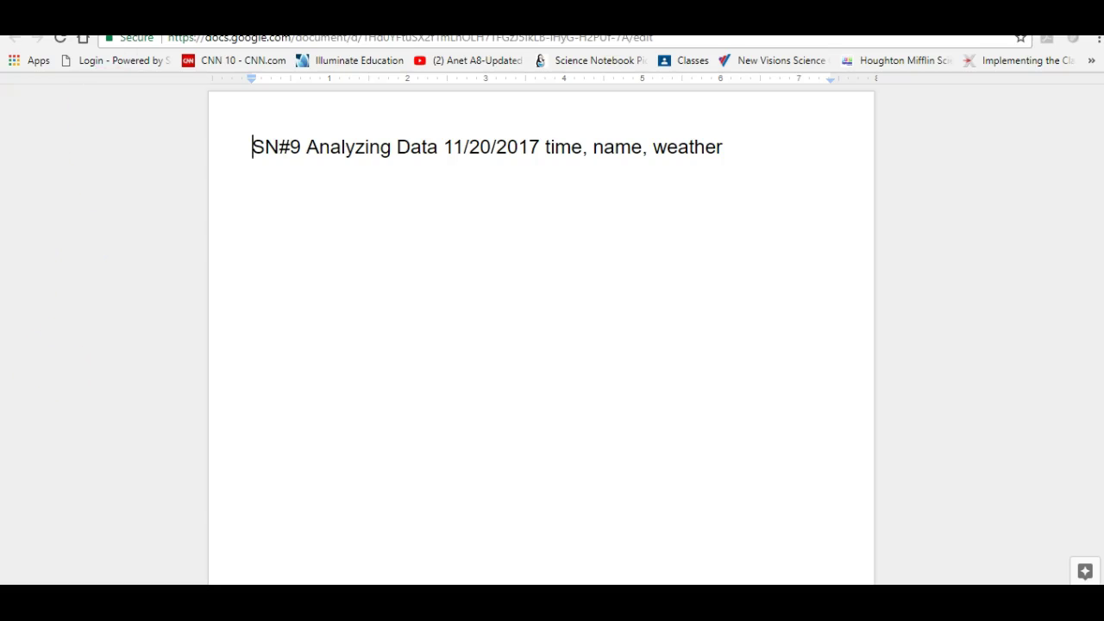
- Switch to the Science class in Google Classroom and open the Google Spreadsheet Lesson attached to Google Sheet Practice and Lesson
left_click(94, 17)
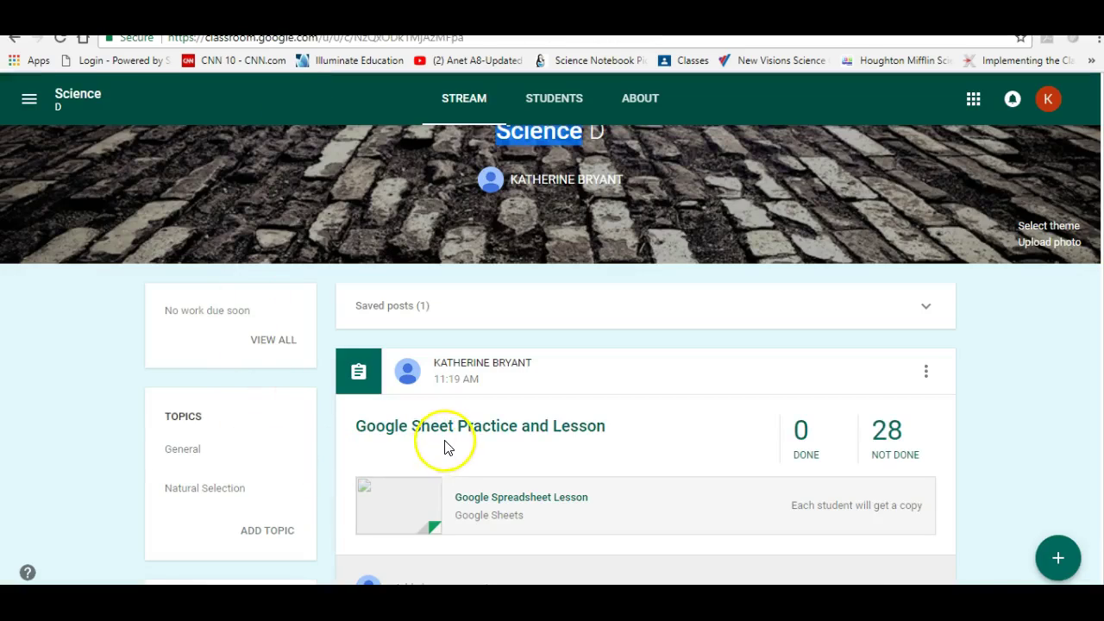
left_click(509, 503)
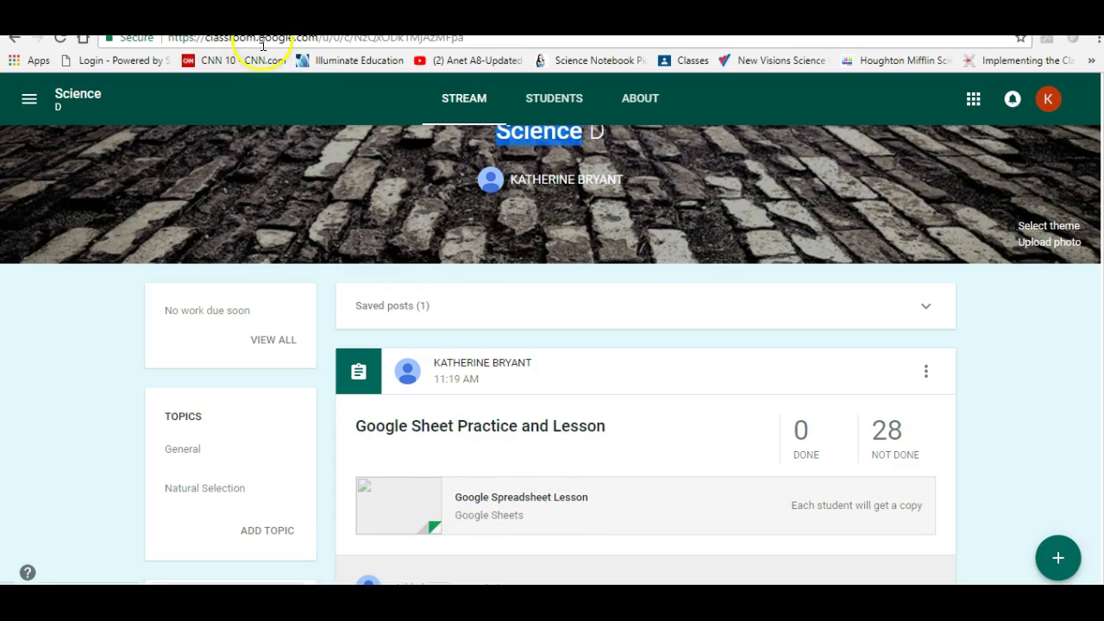
left_click(517, 517)
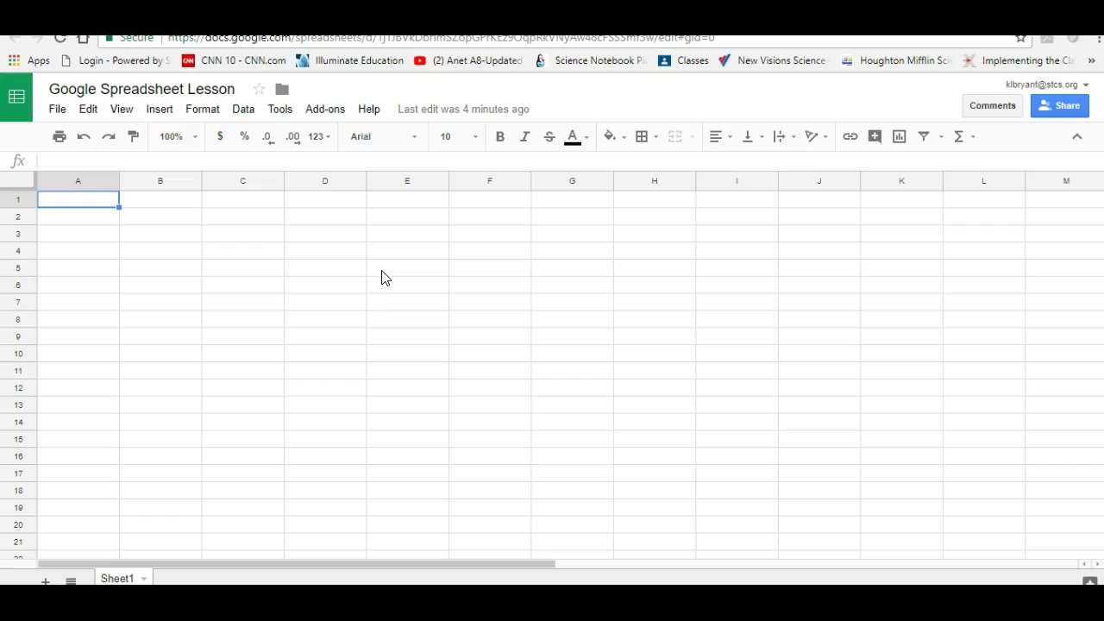
- Enter the column heading USA in cell B1 of the blank sheet
key("Down")
key("Right")
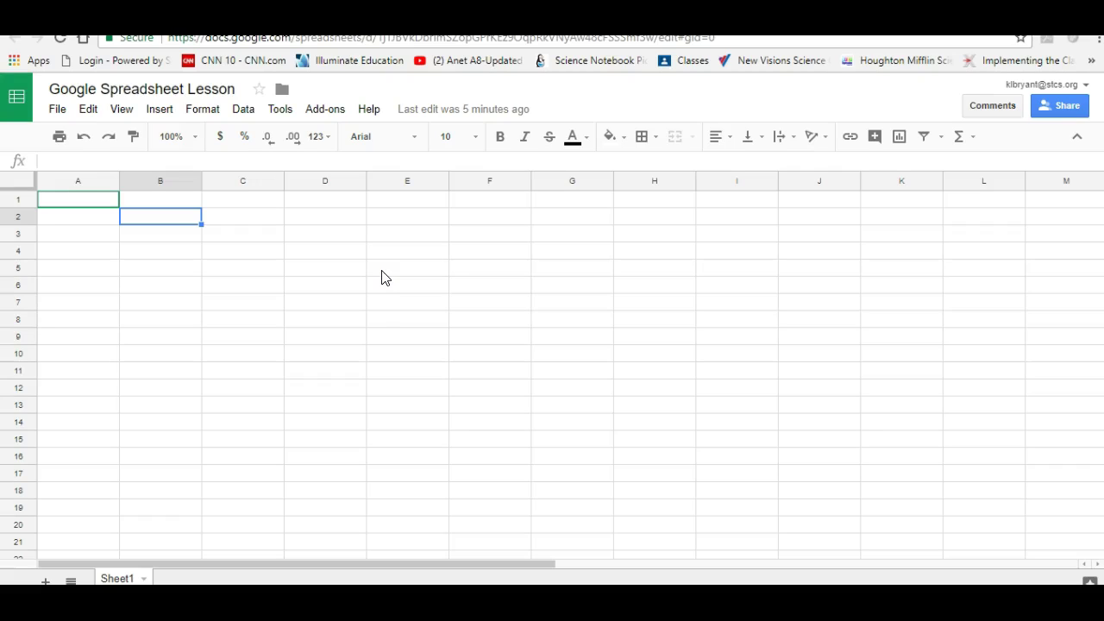
key("Up")
type("USA")
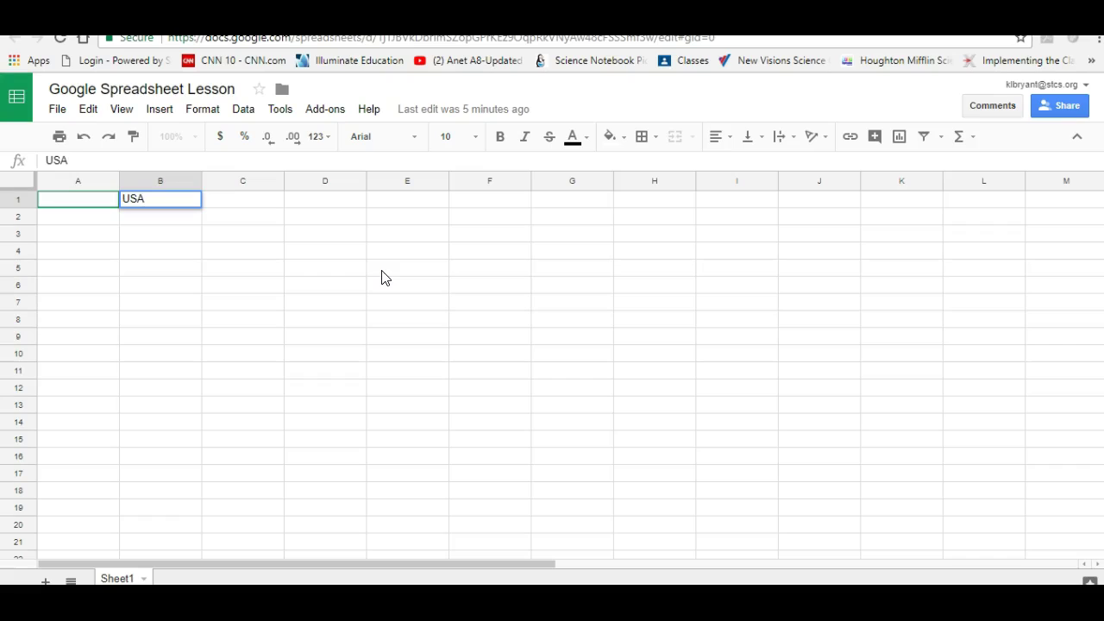
key("Return")
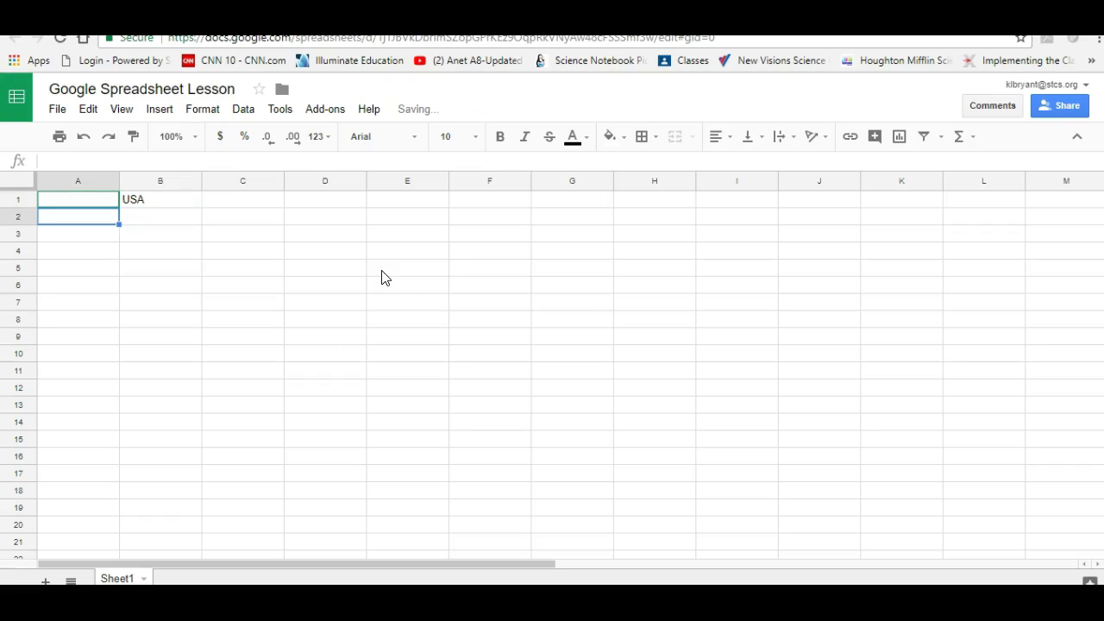
- Enter the years 2000 and 2001 in cells A2 and A3
type("20")
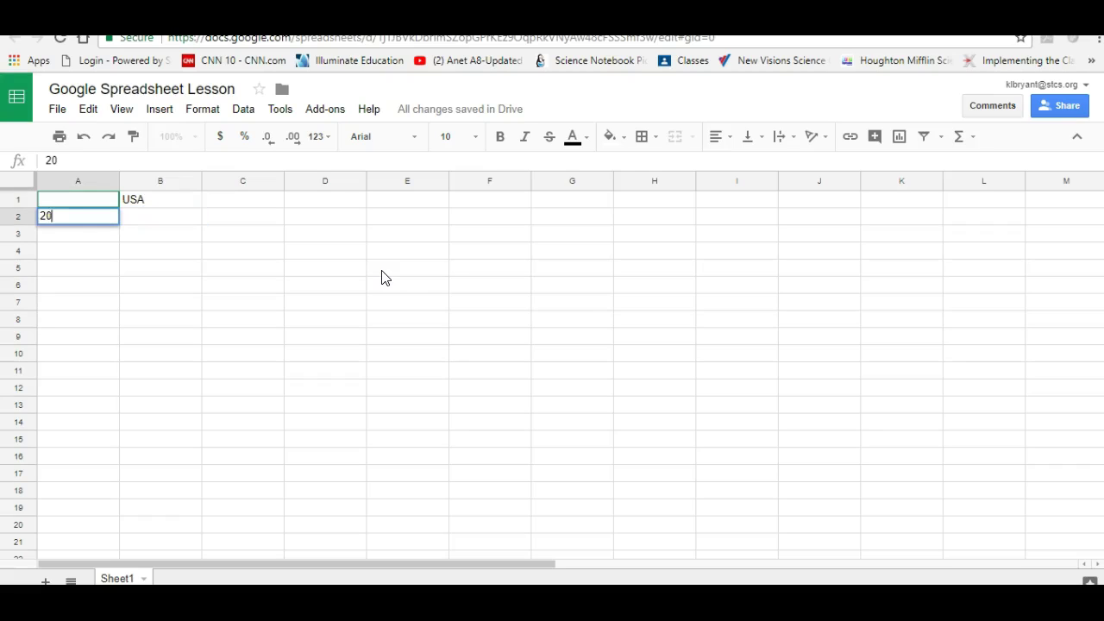
type("00")
key("Return")
type("2001")
key("Return")
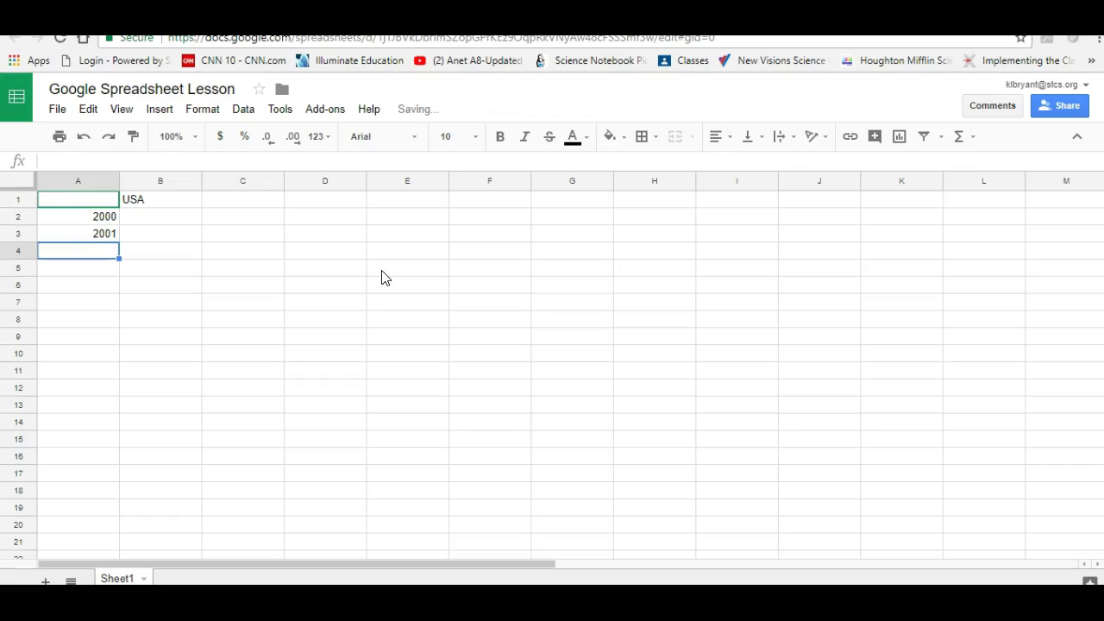
- Extend the year series from A2:A3 down column A through 2015 in cell A17
left_click(108, 220)
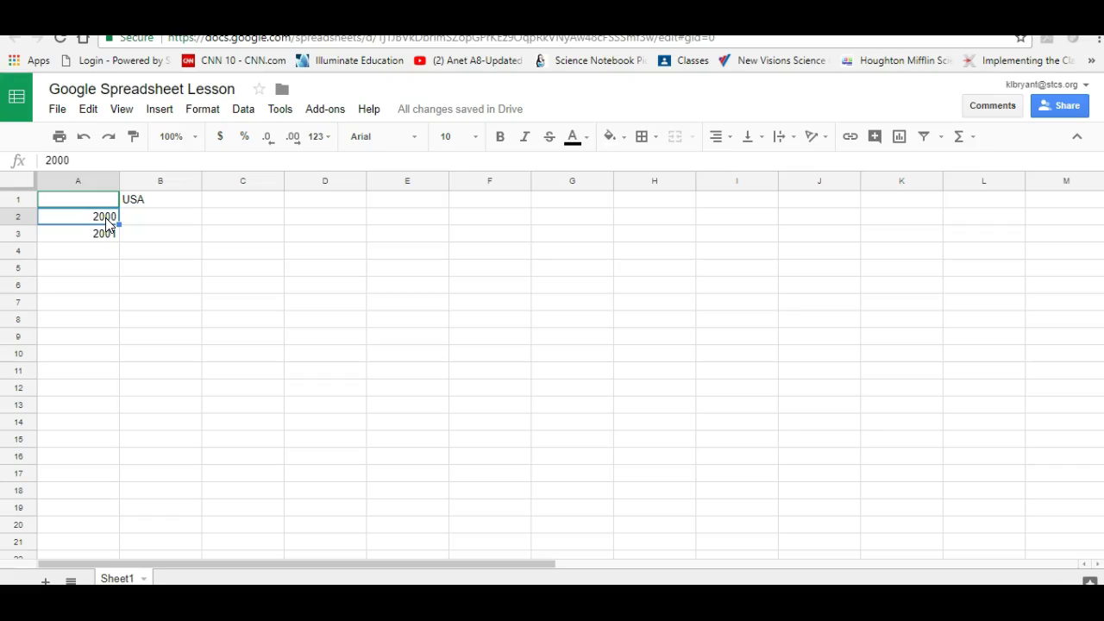
left_click(229, 203)
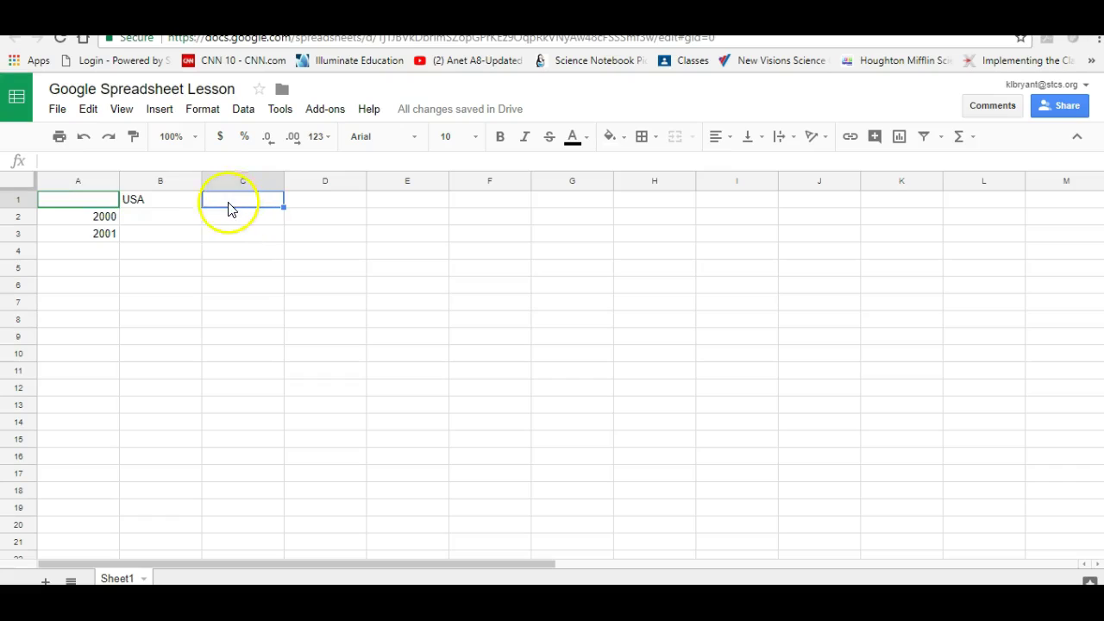
left_click(98, 220)
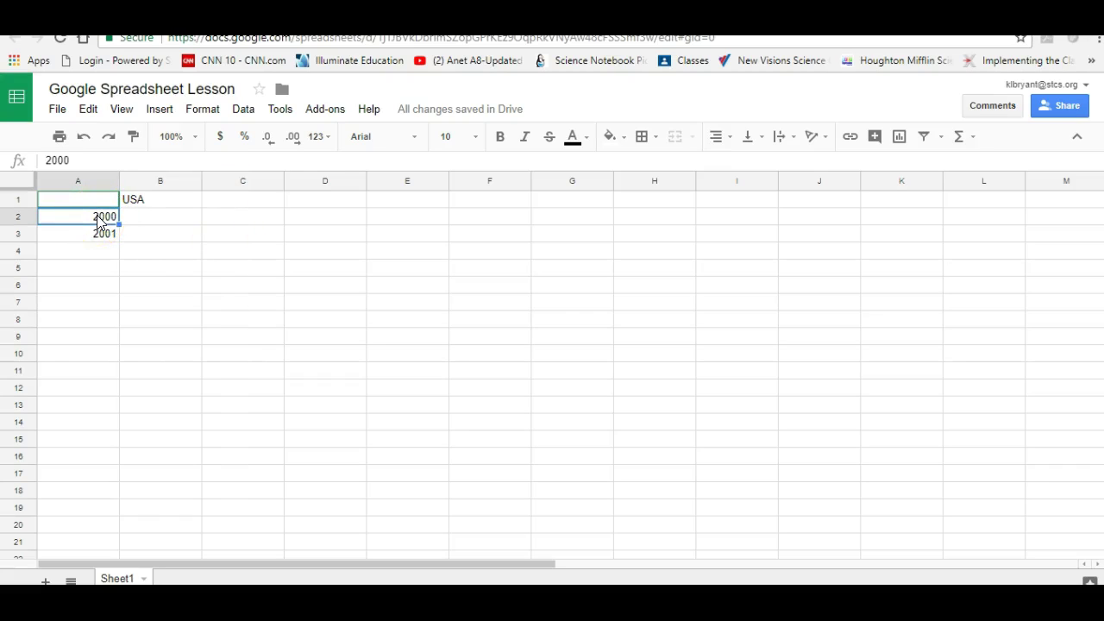
key("shift+Down")
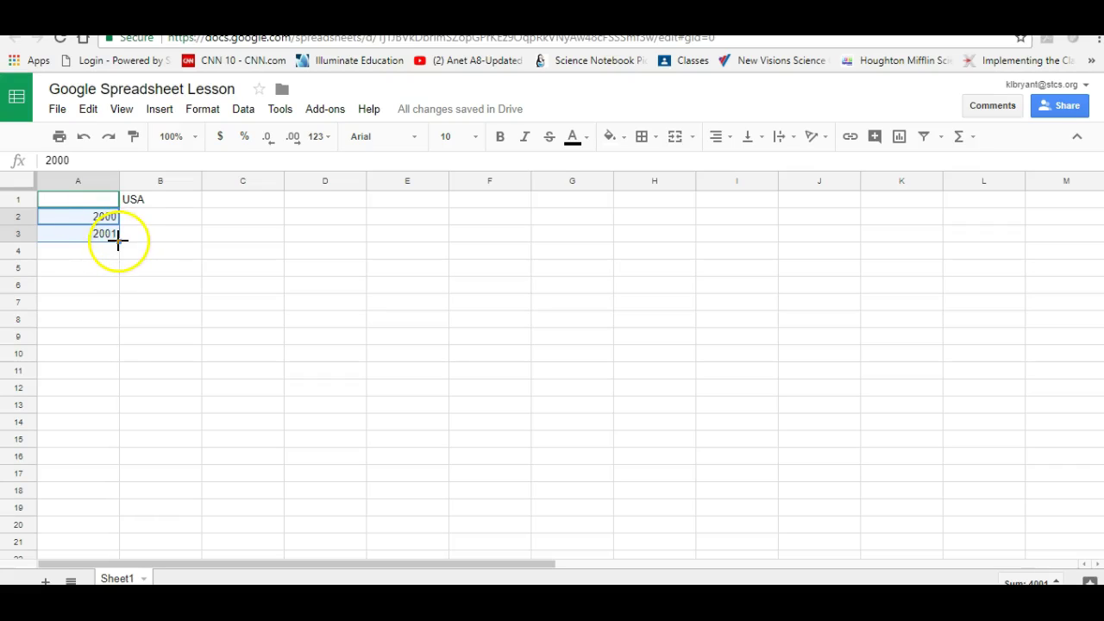
left_click_drag(119, 241, 119, 474)
left_click(163, 338)
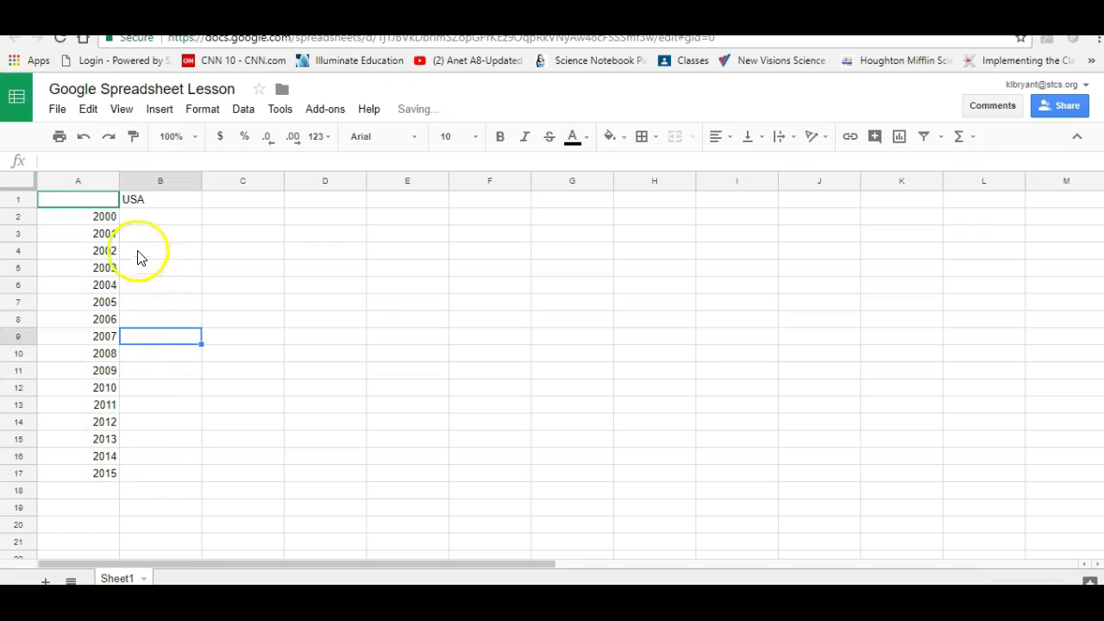
- Enter the USA values for 2000 to 2005 in B2:B7: 40, 42, 48, 49, 51 and 53
left_click(163, 222)
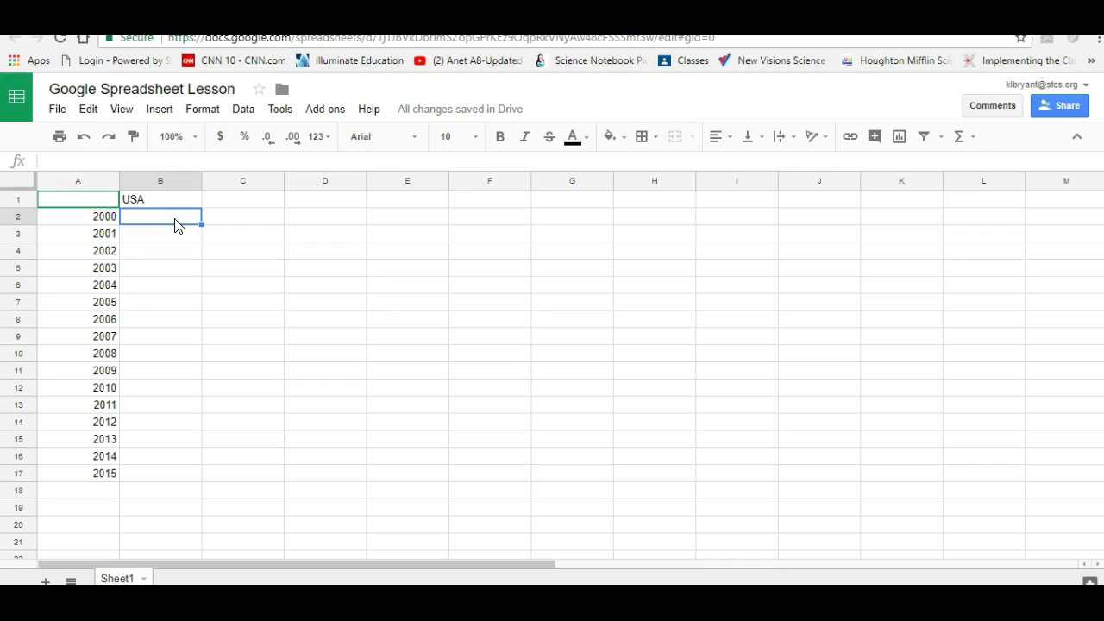
type("40")
key("Return")
type("42")
key("Return")
type("48")
key("Return")
type("49")
key("Return")
type("51")
key("Return")
type("53")
key("Return")
- Enter the USA values for 2006 to 2010 in B8:B12: 55, 54, 53, 52 and 52
type("55")
key("Return")
type("54")
key("Return")
type("53")
key("Return")
type("52")
key("Return")
type("52")
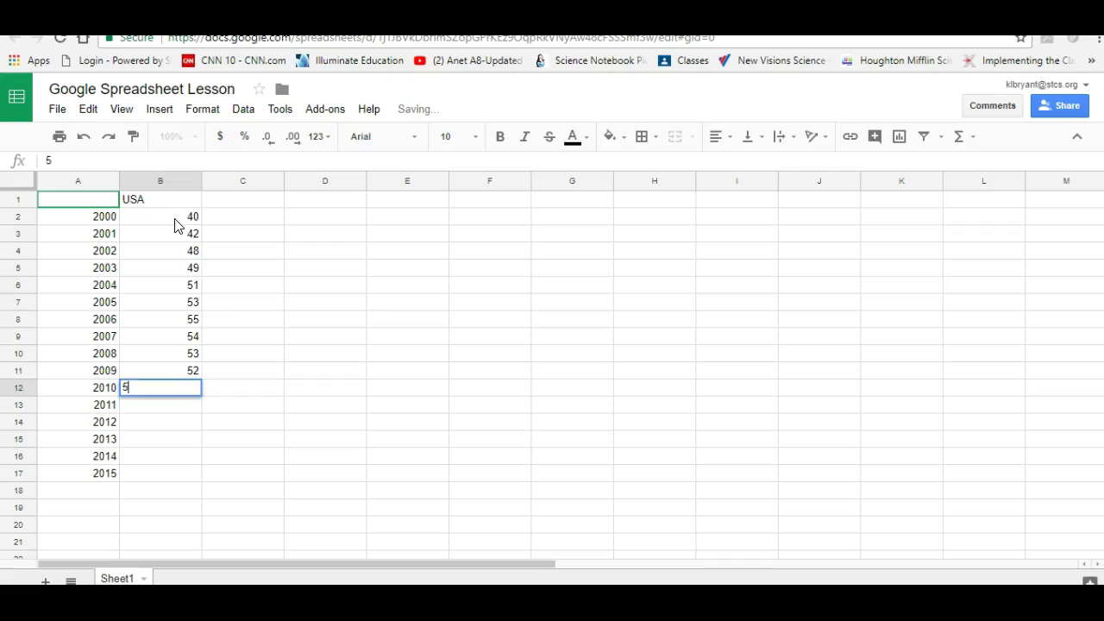
key("Return")
- Enter the USA values for 2011 to 2015 in B13:B17: 50, 51, 53, 50 and 52
type("50")
key("Return")
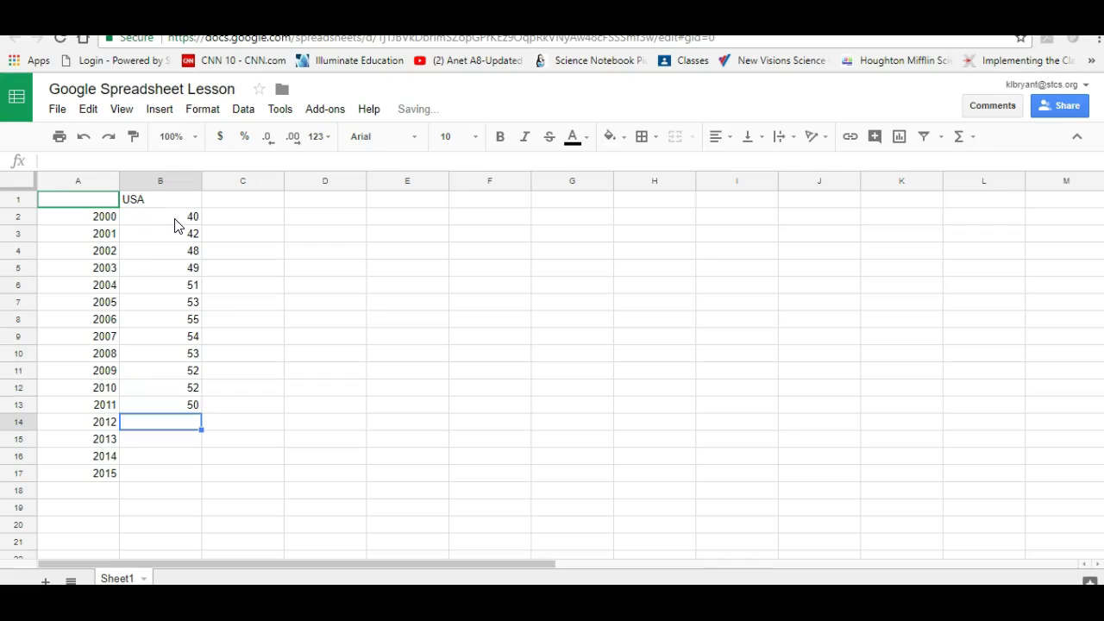
type("51")
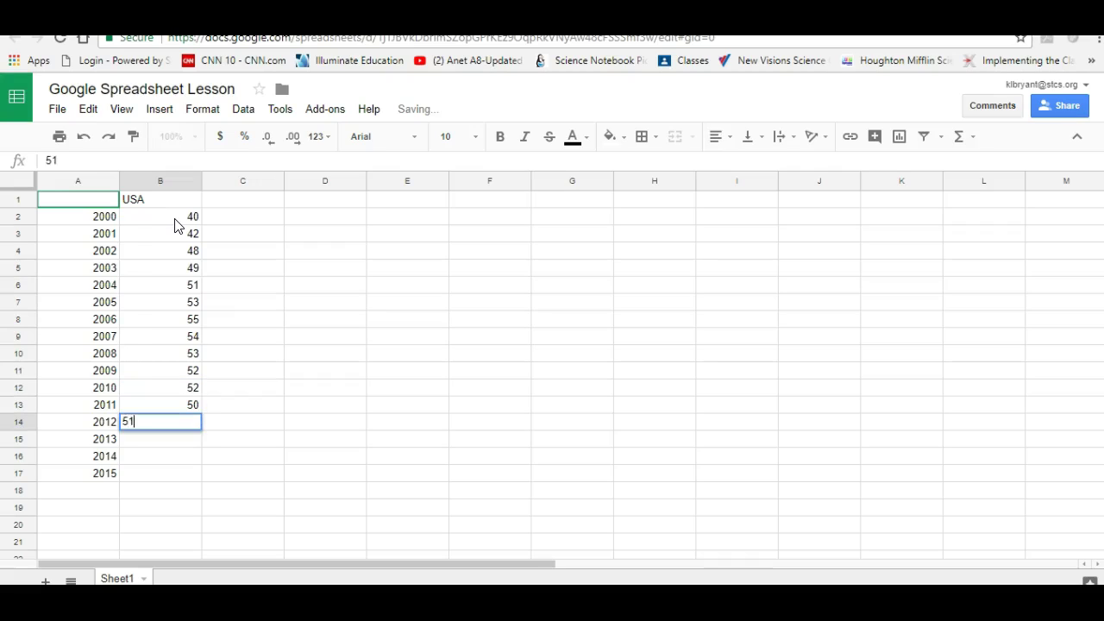
key("Return")
type("53")
key("Return")
type("50")
key("Return")
type("52")
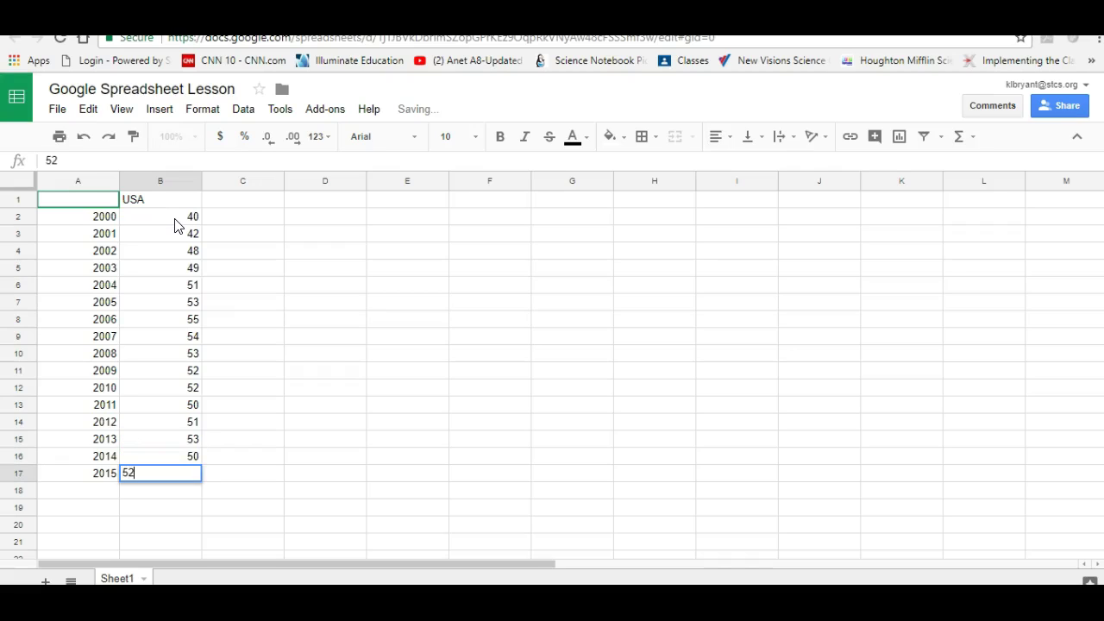
key("Return")
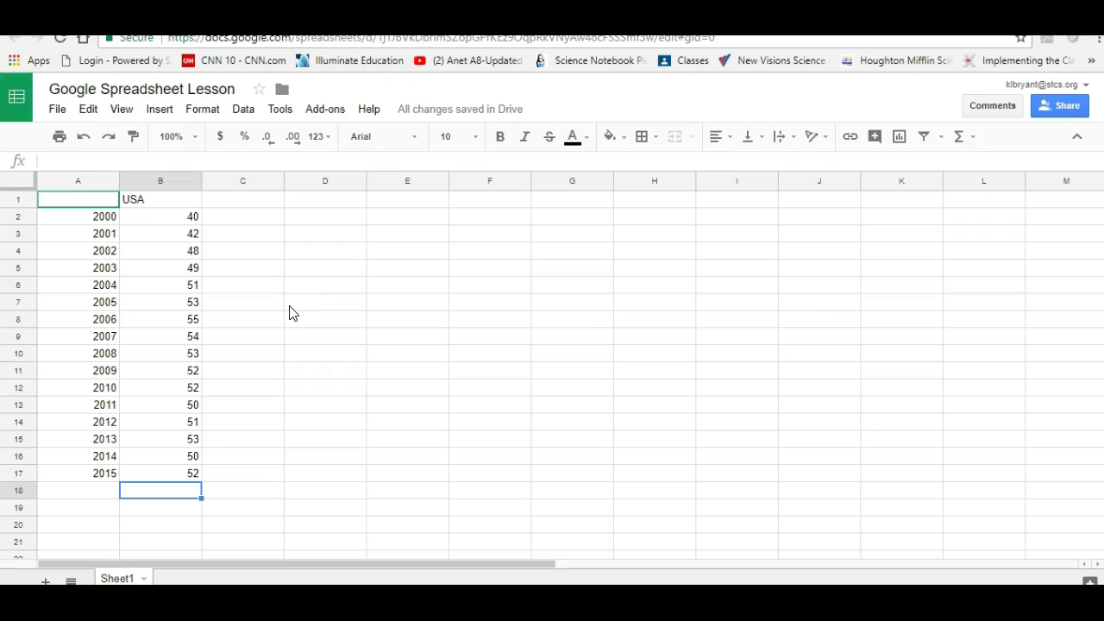
- Insert a line chart of the years and USA values in A1:B17
left_click(290, 307)
left_click(82, 204)
left_click_drag(124, 207, 197, 472)
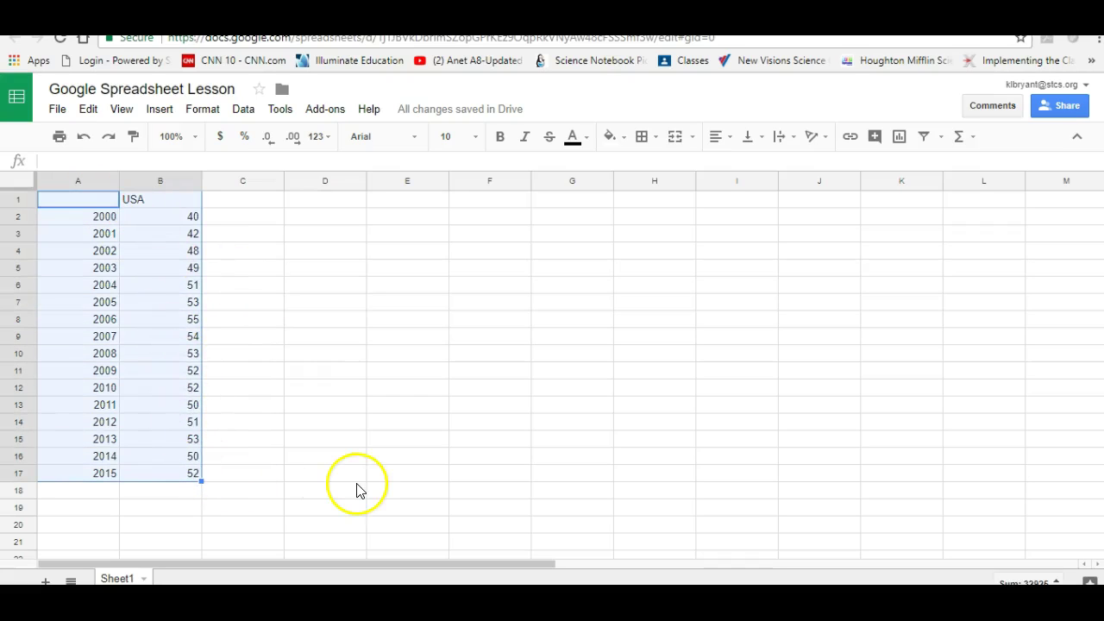
left_click(167, 117)
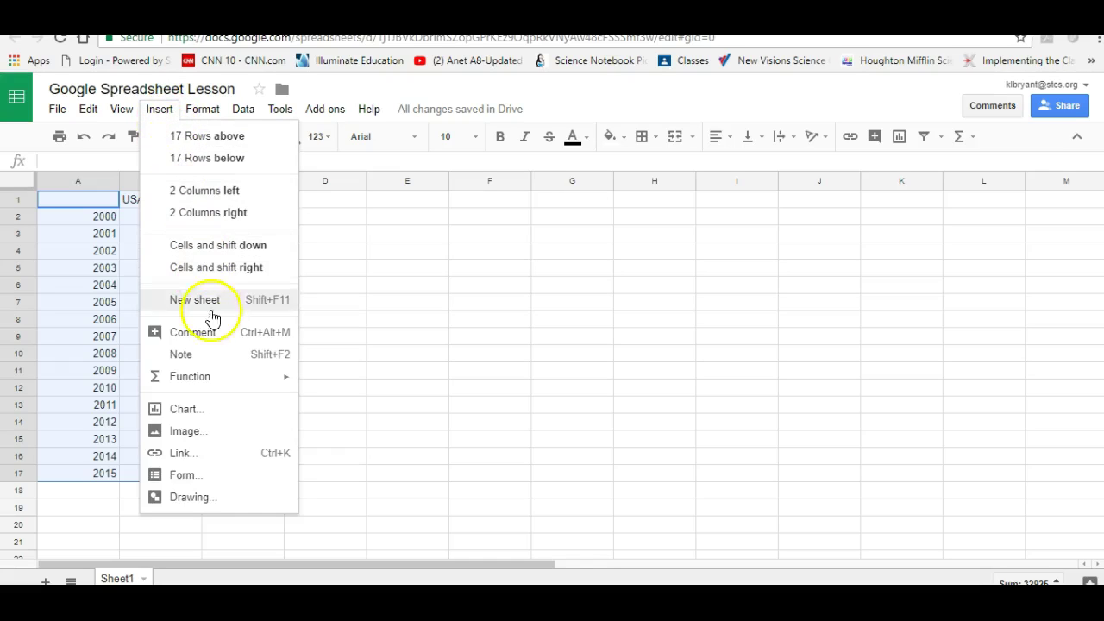
left_click(216, 417)
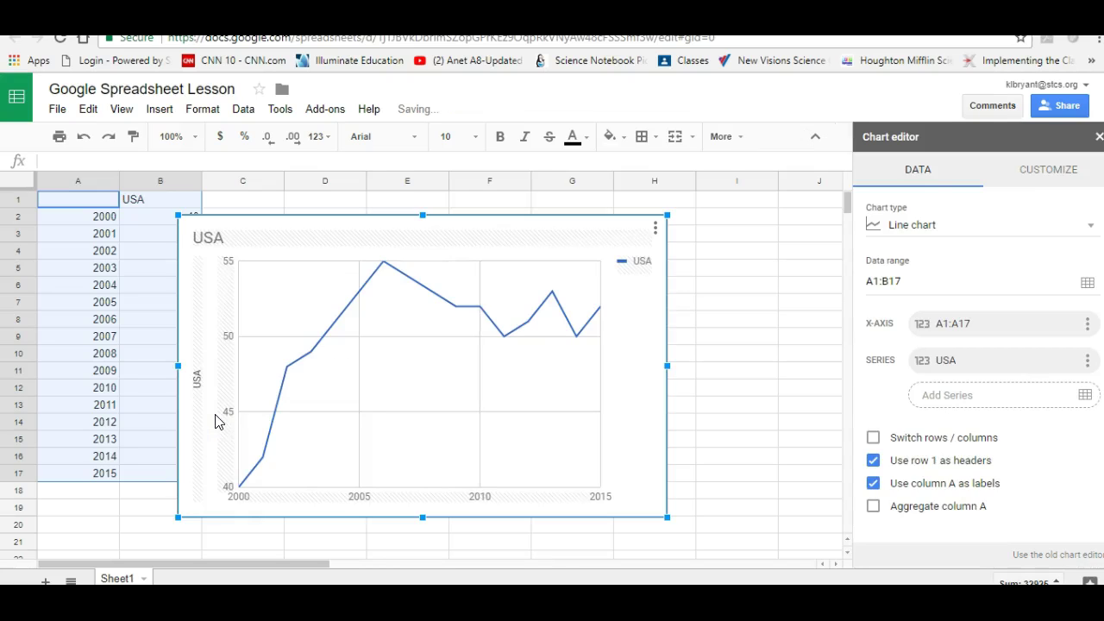
left_click(251, 451)
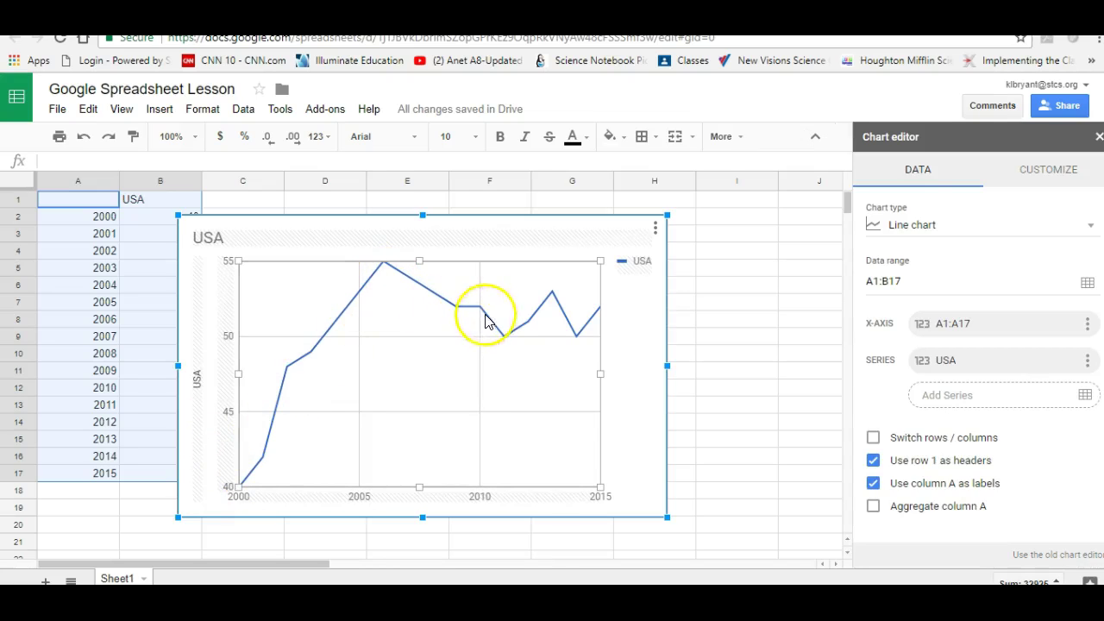
left_click(216, 261)
left_click(639, 290)
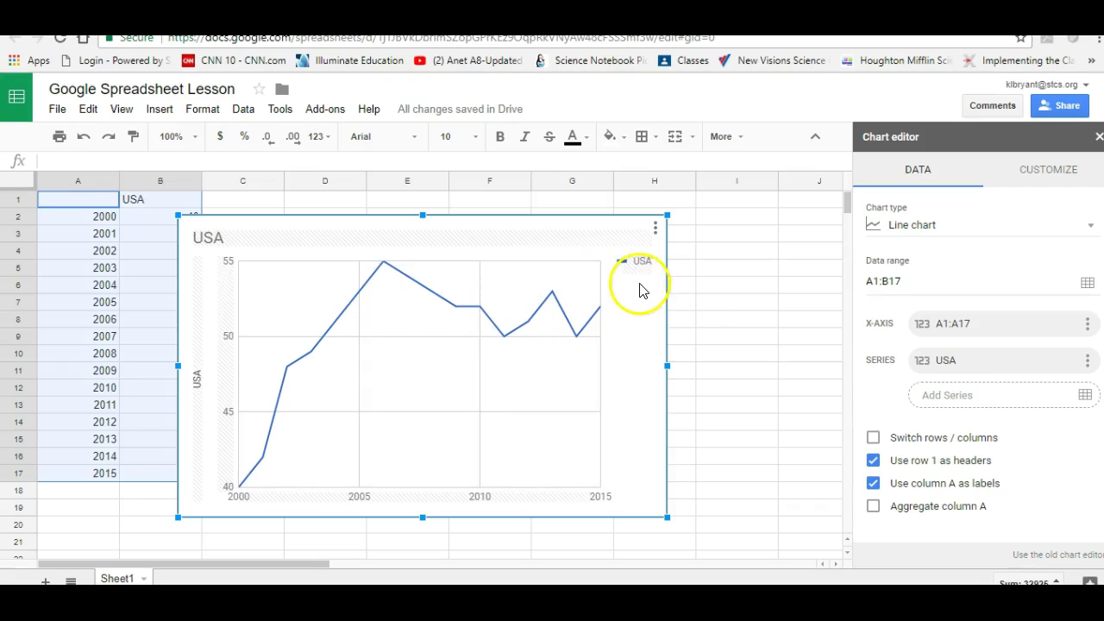
- Change the chart title to "Percent of MRSA"
left_click(1061, 171)
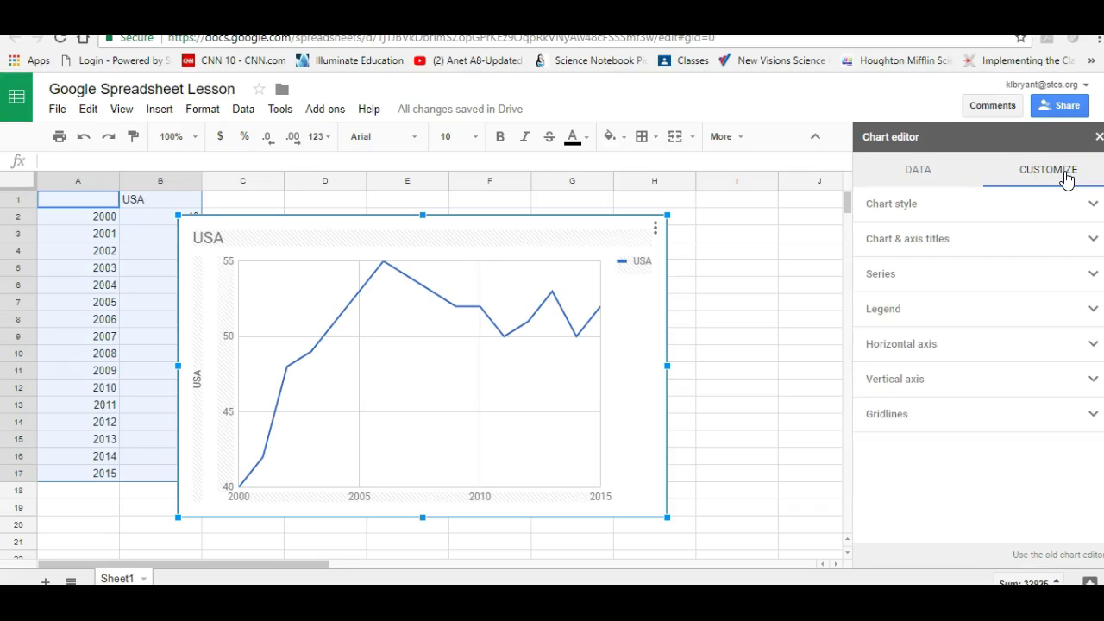
left_click(1094, 241)
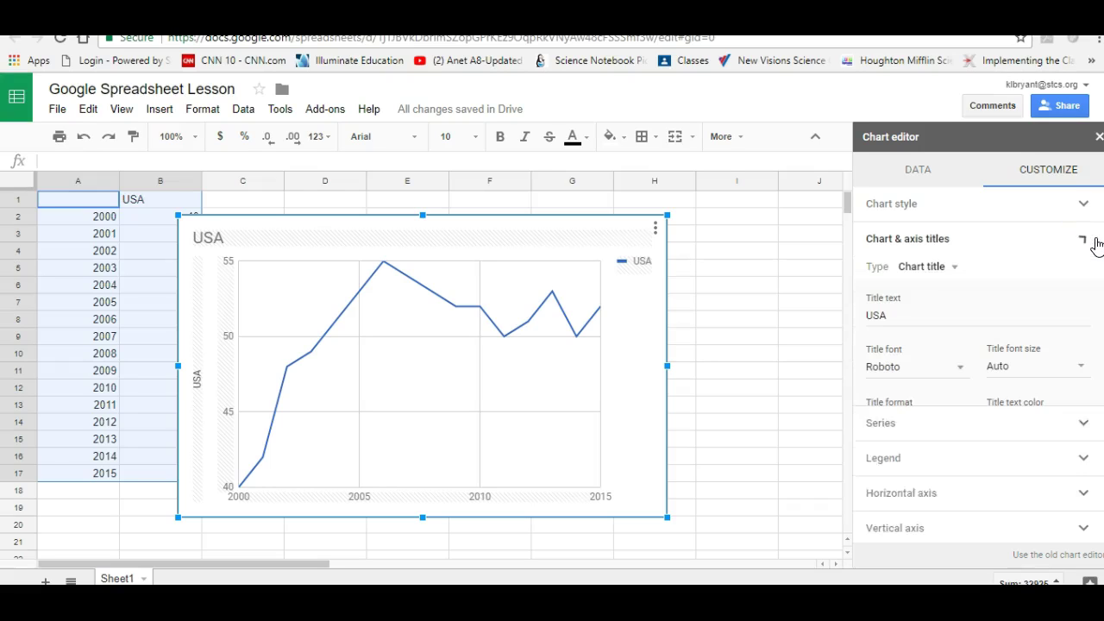
left_click(897, 315)
left_click_drag(897, 316, 863, 317)
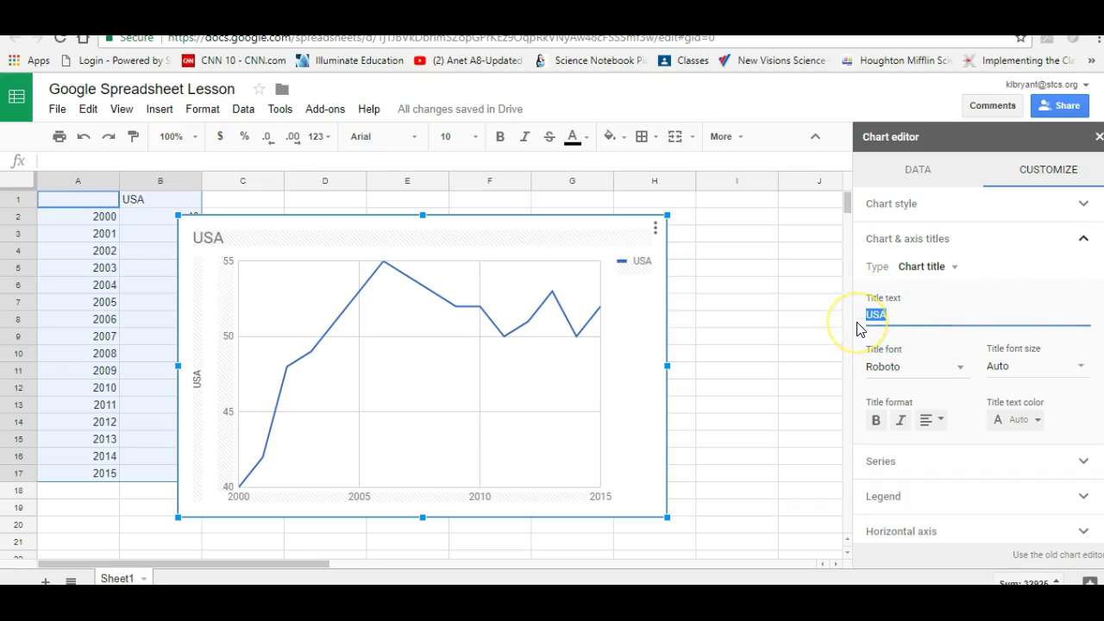
type("Percen")
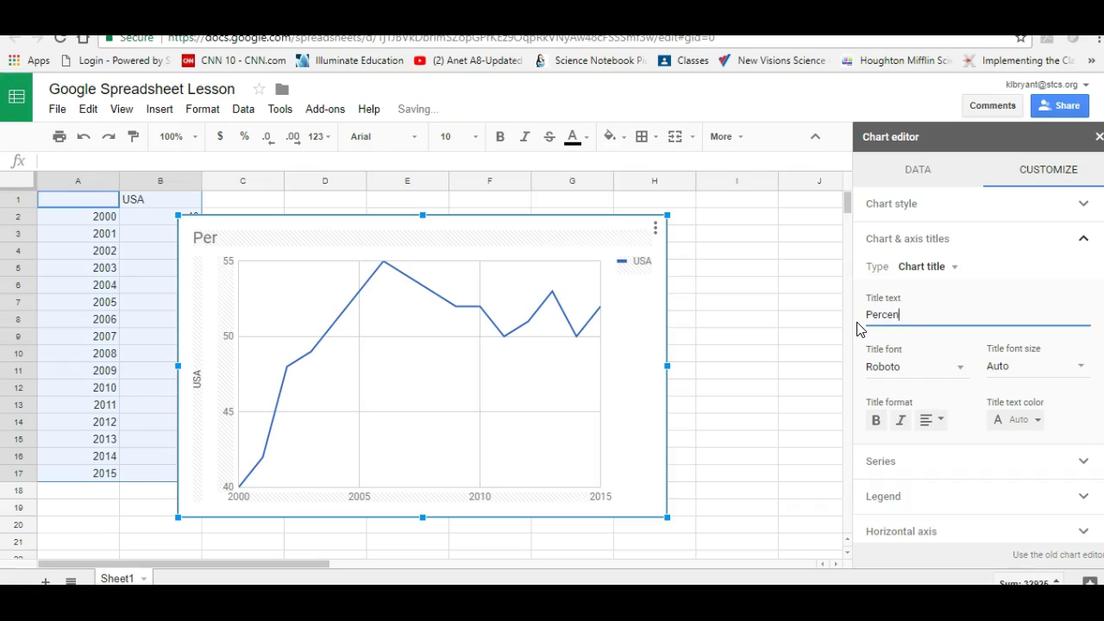
type("t of MRSA")
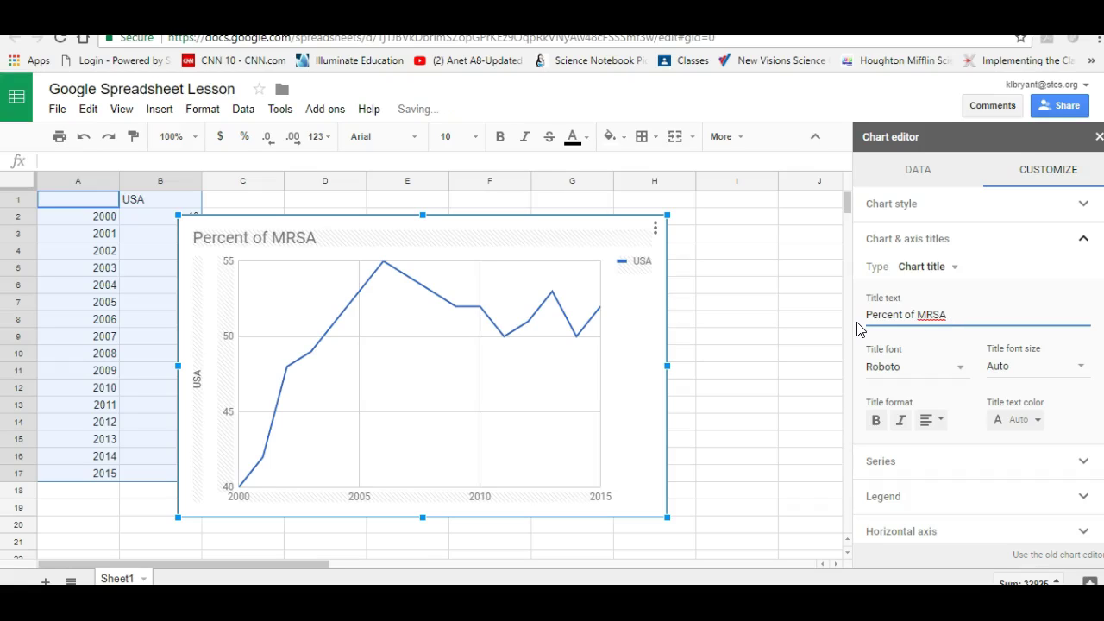
left_click(867, 335)
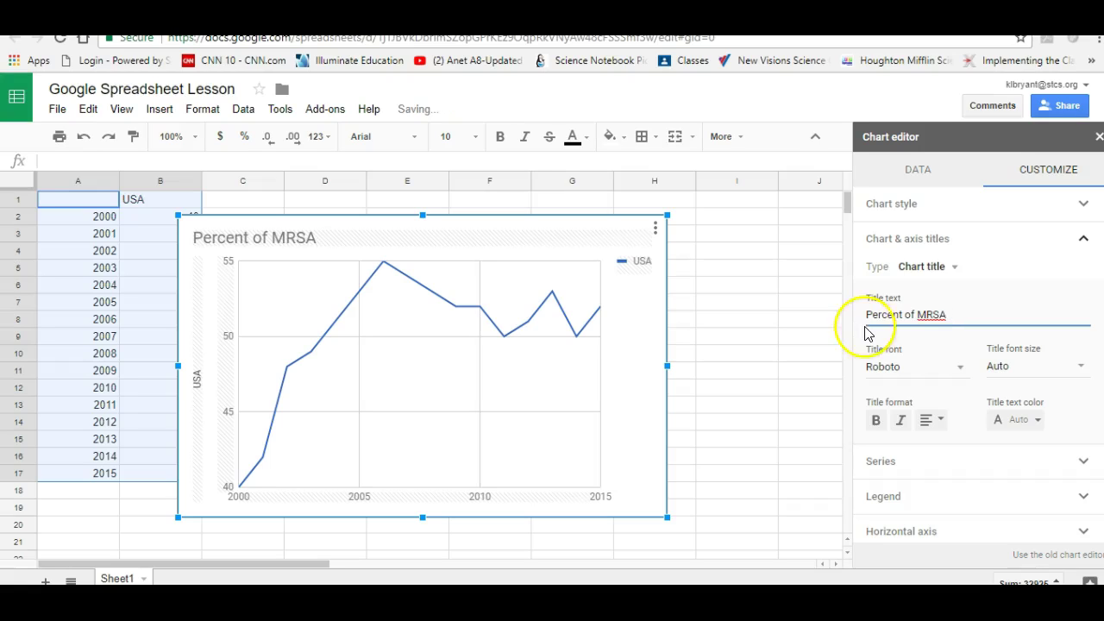
- Set the chart's horizontal axis title to "Year"
left_click(955, 269)
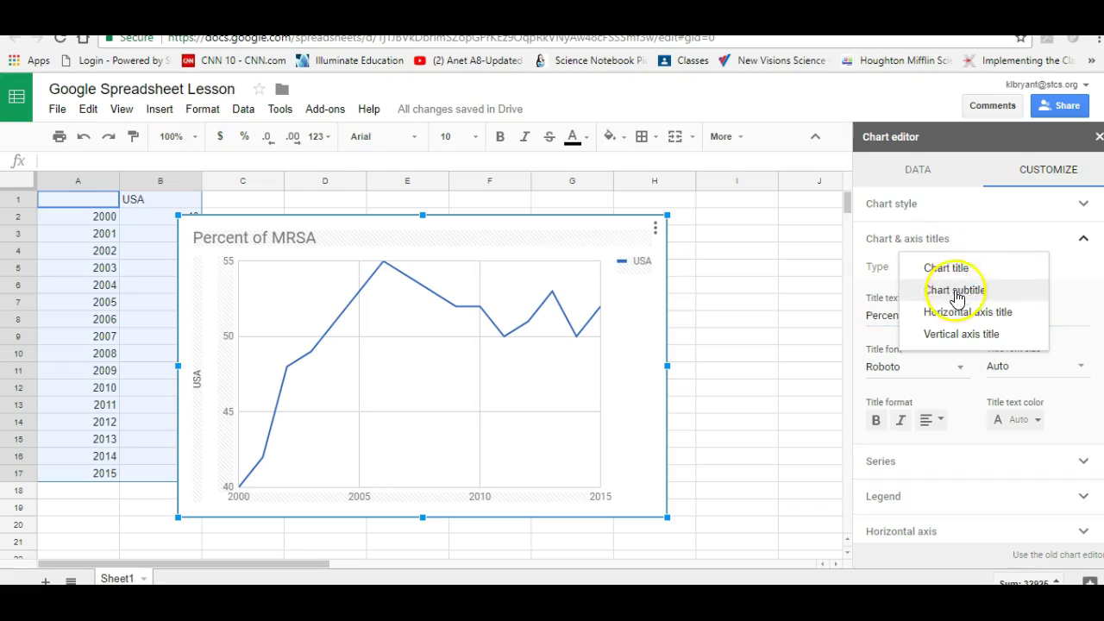
left_click(970, 314)
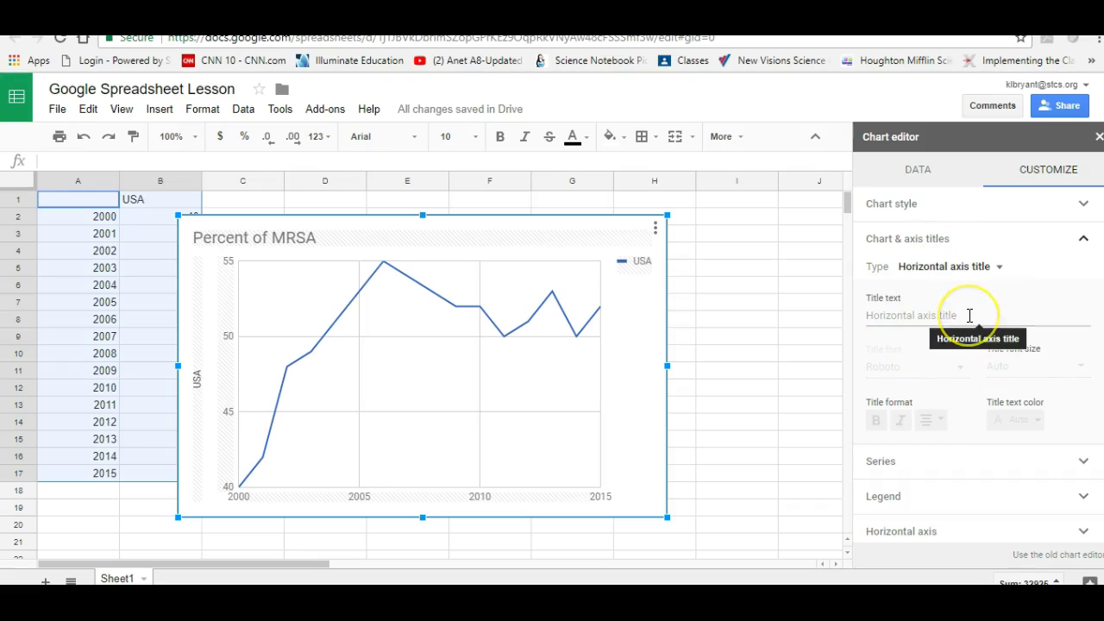
left_click(907, 314)
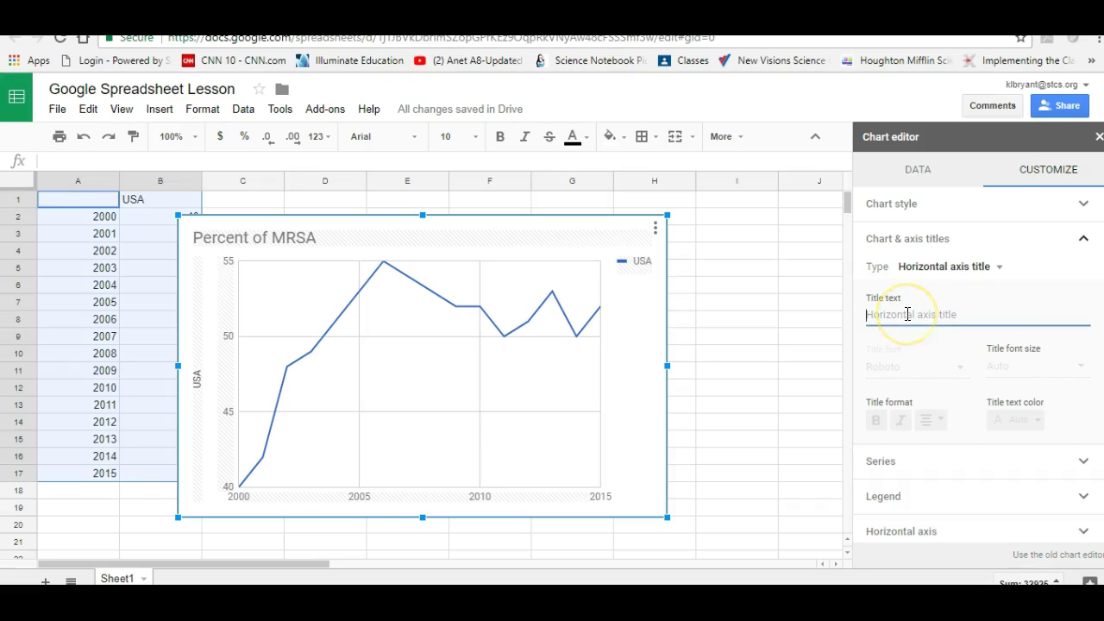
type("Yea")
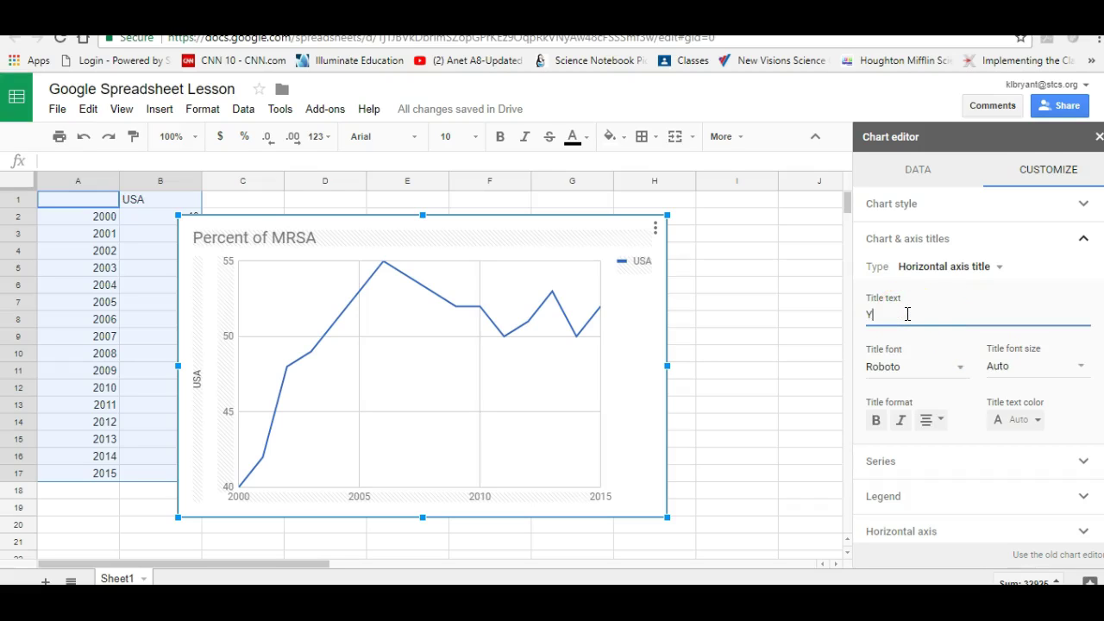
left_click(915, 310)
type("r")
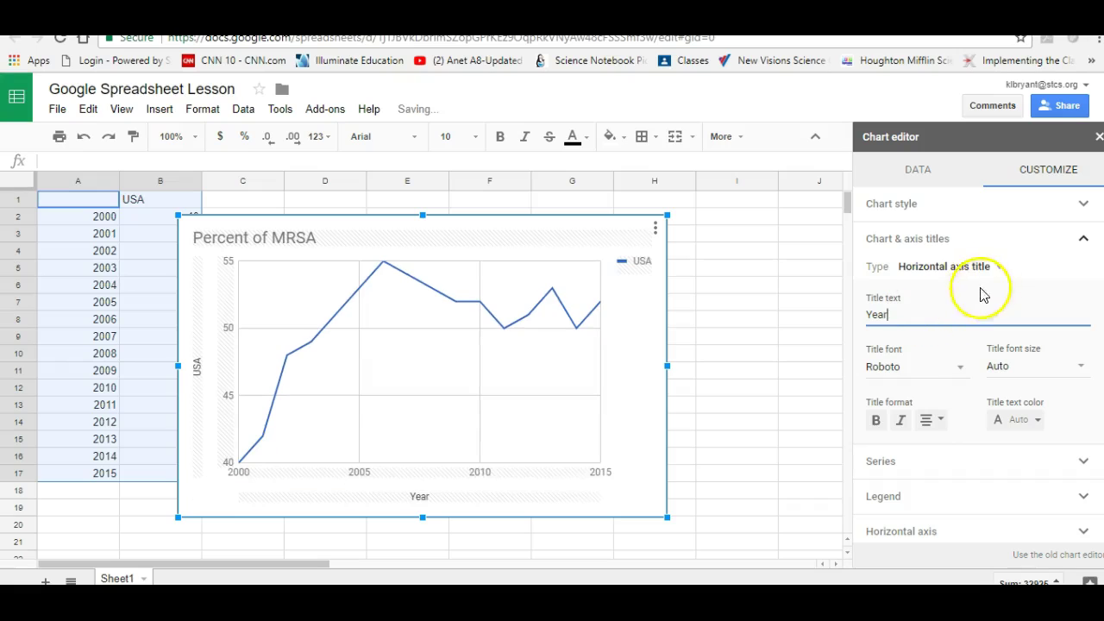
- Set the chart's vertical axis title to "Percent Drug Resistant MRSA"
left_click(987, 266)
left_click(1000, 293)
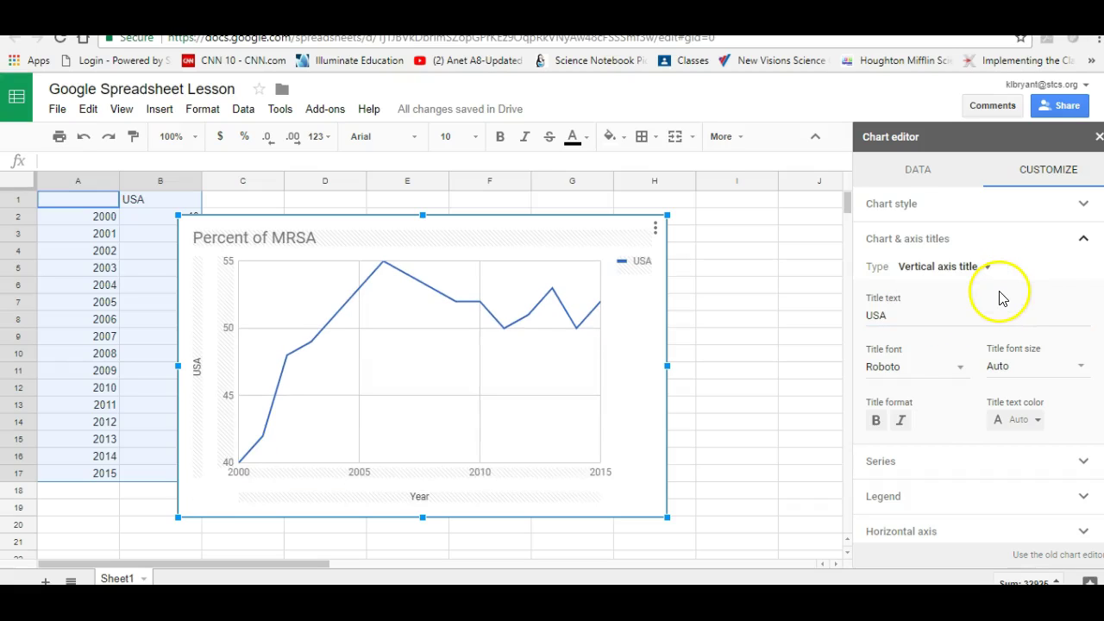
left_click_drag(914, 316, 831, 324)
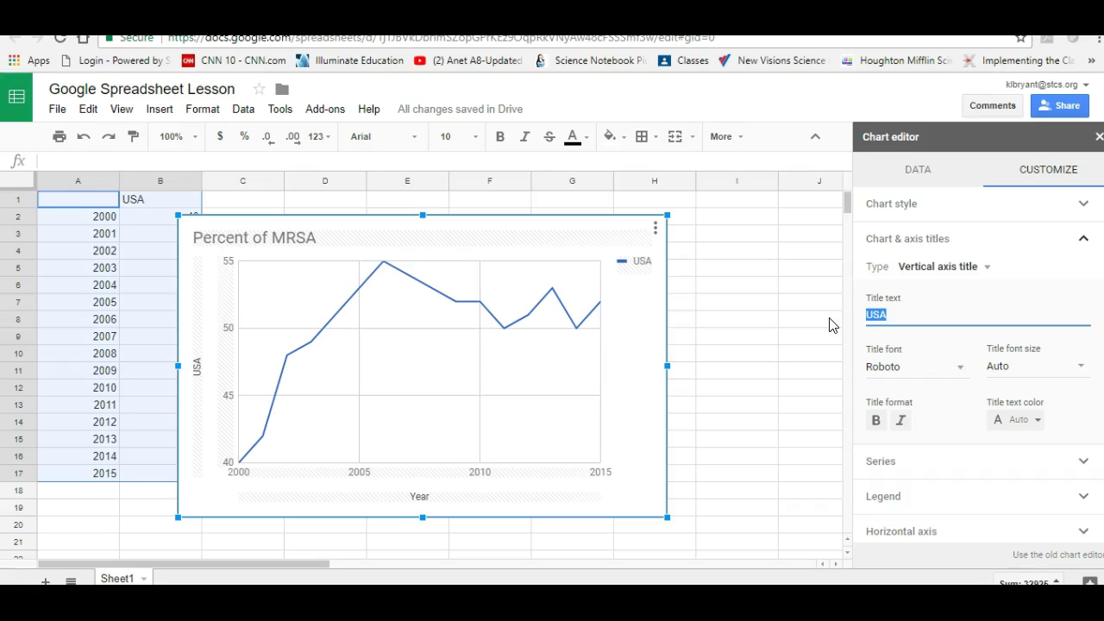
type("Percent Drug Resistan")
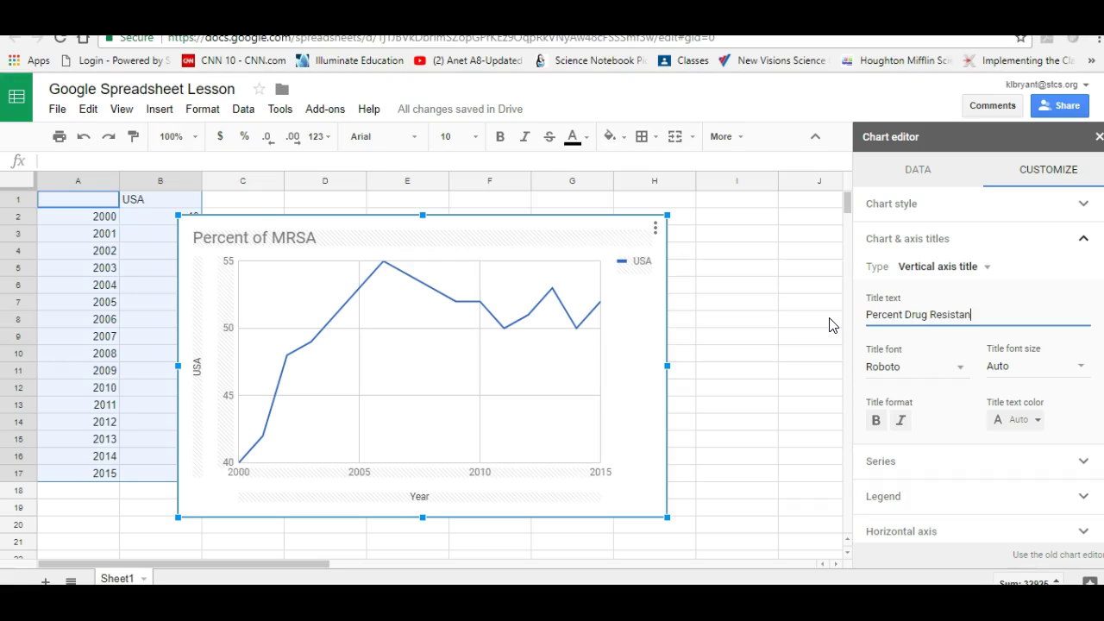
type("t MRSA")
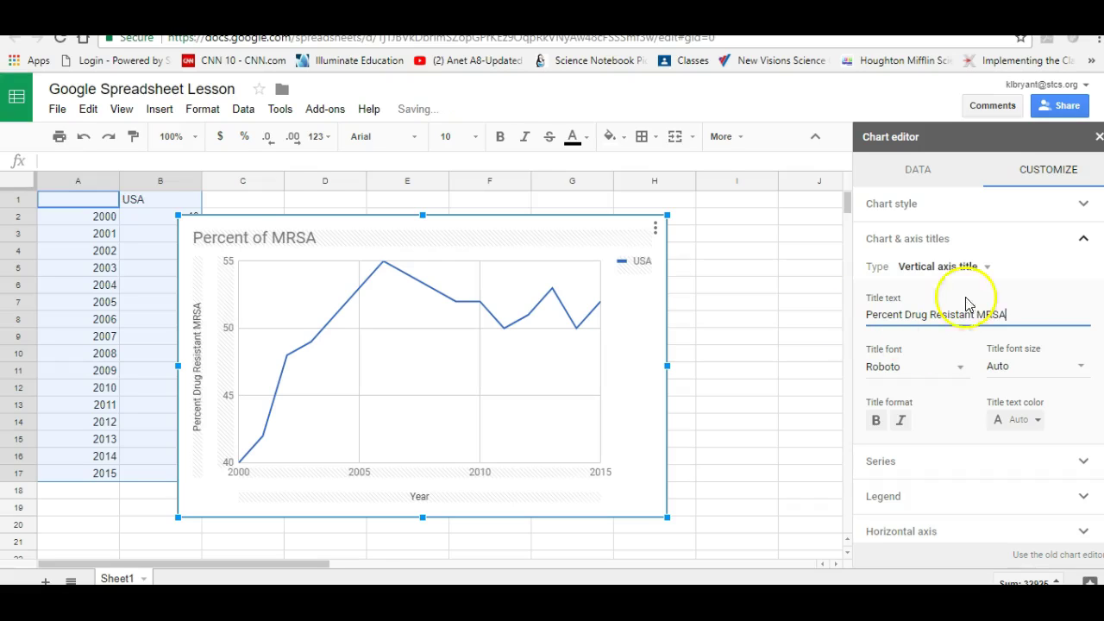
left_click(1039, 283)
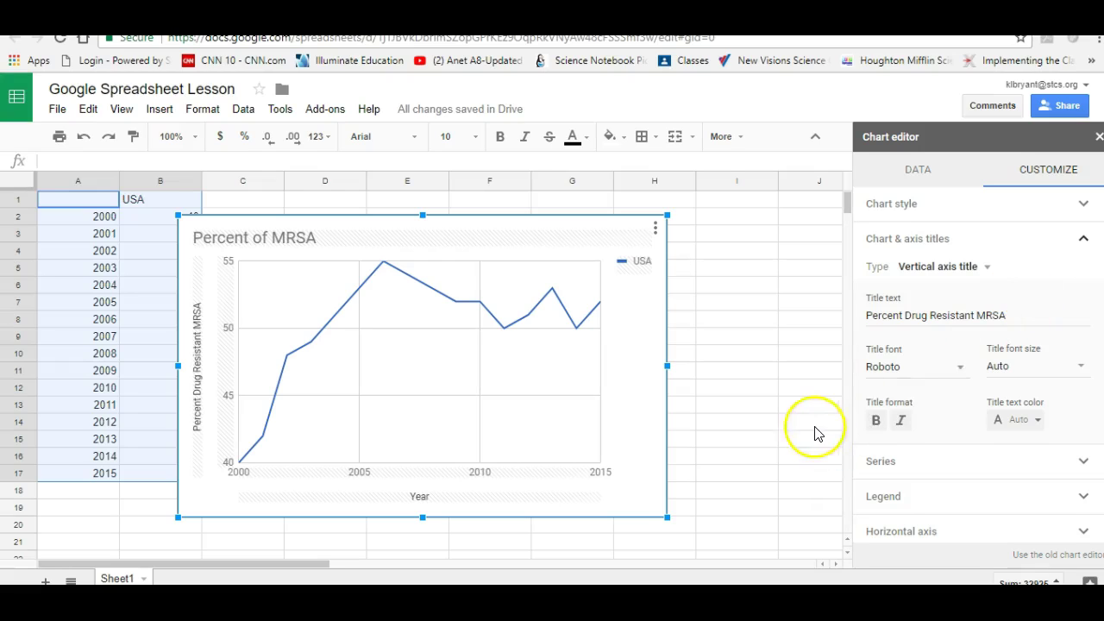
- Move the "Percent of MRSA" chart to its own sheet and return to Sheet1
left_click(655, 231)
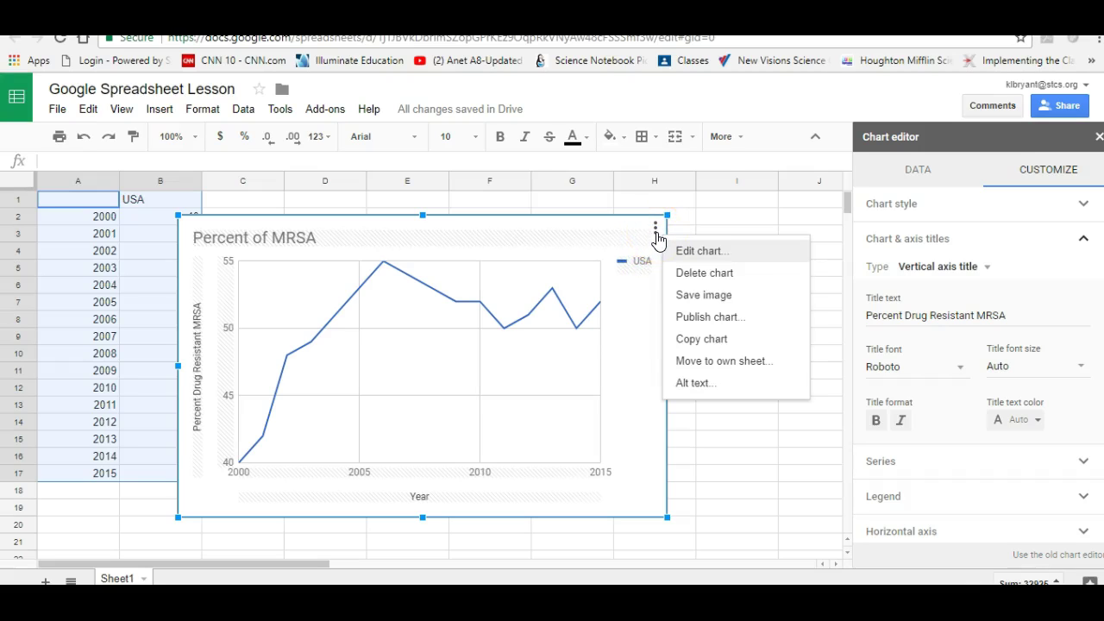
left_click(728, 362)
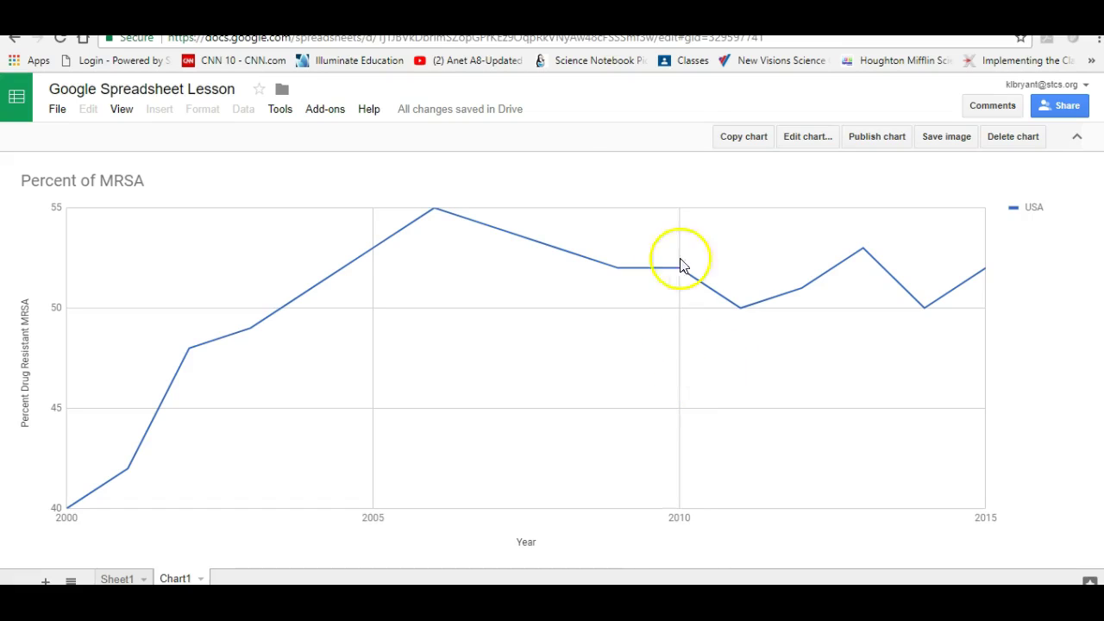
left_click(118, 577)
- Enter the column header "France" in C1, next to the USA header
left_click(262, 434)
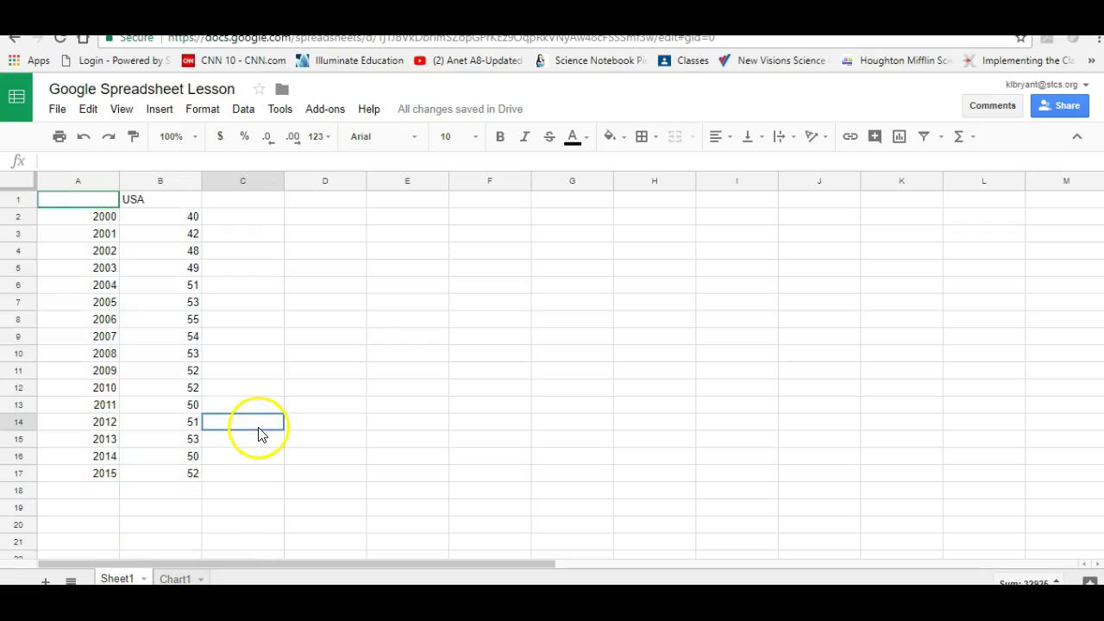
left_click(242, 216)
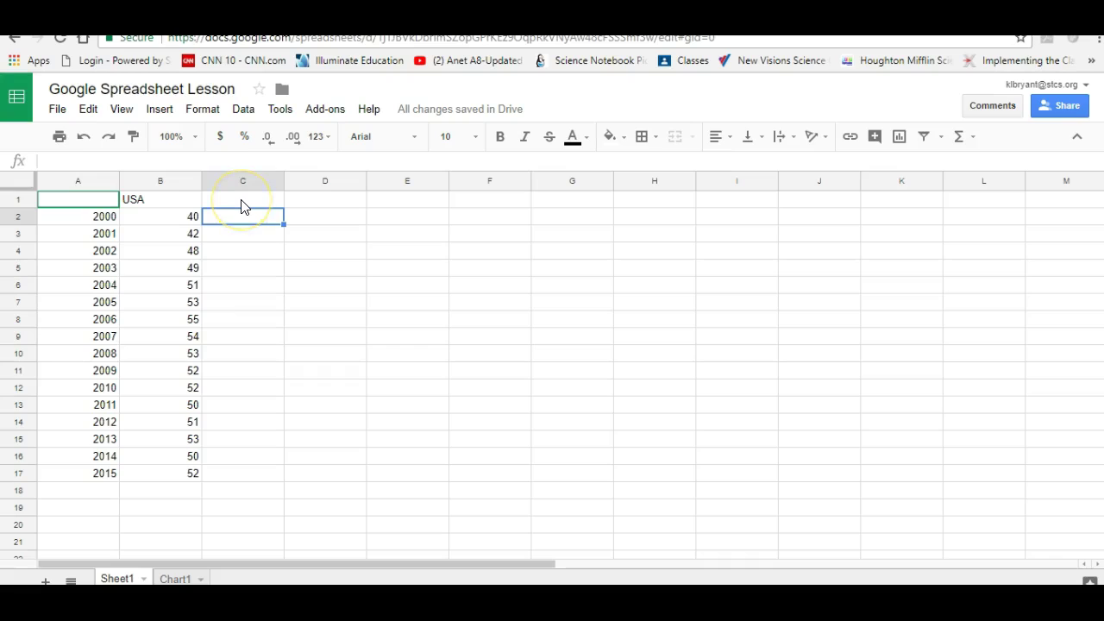
key("Up")
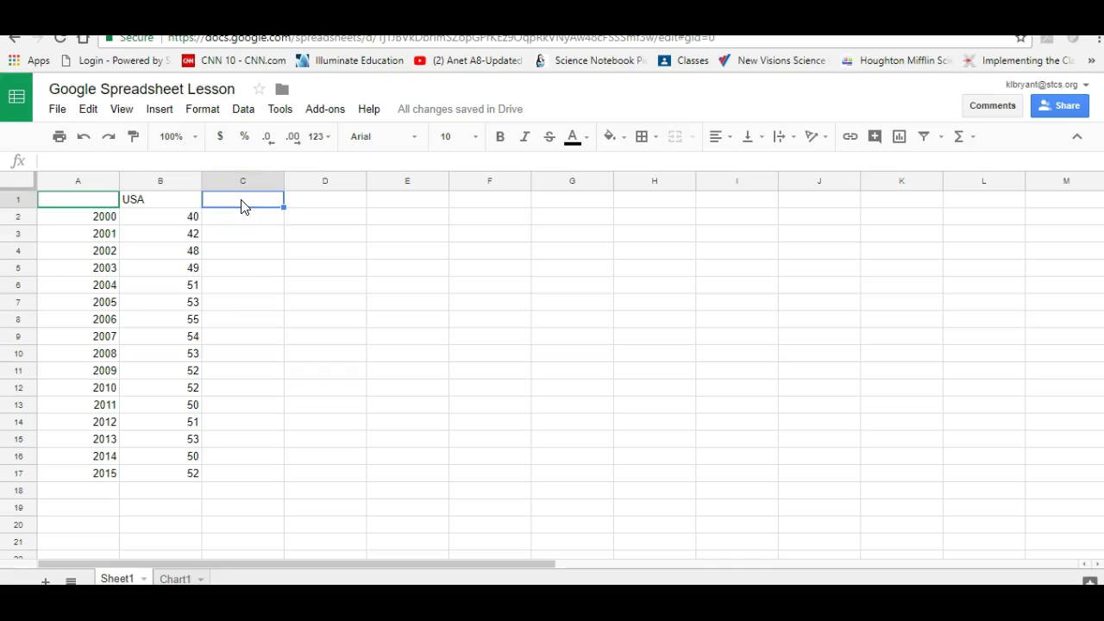
type("Fran")
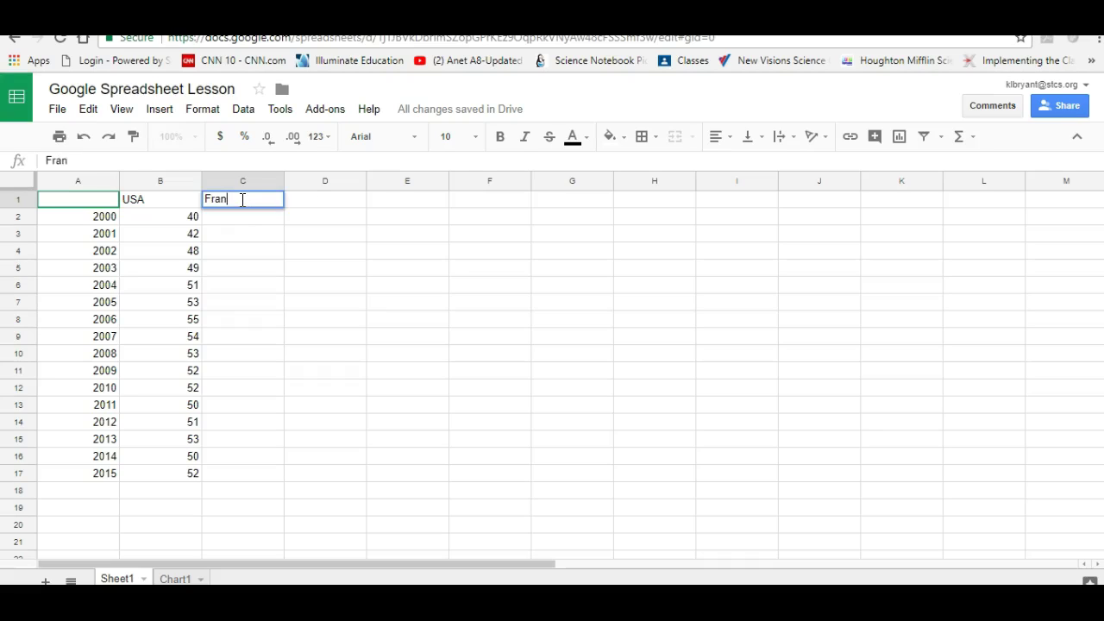
type("ce")
key("Return")
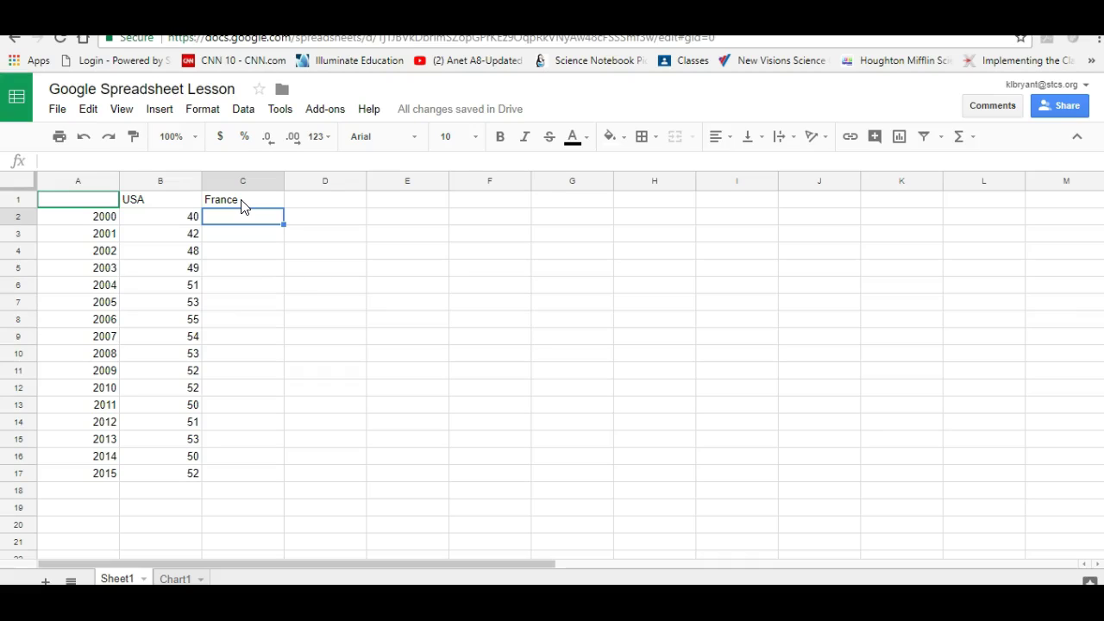
- Enter the France values for 2000 to 2004 in C2:C6: 30, 31, 34, 50 and 48
type("30")
key("Return")
type("31")
key("Return")
type("34")
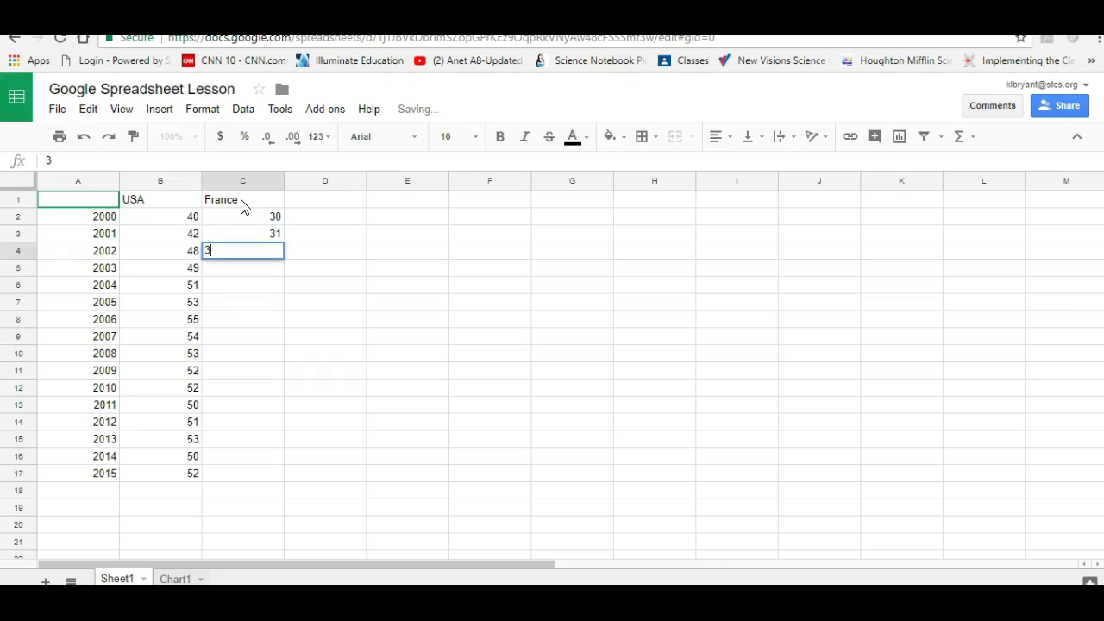
key("Return")
type("50")
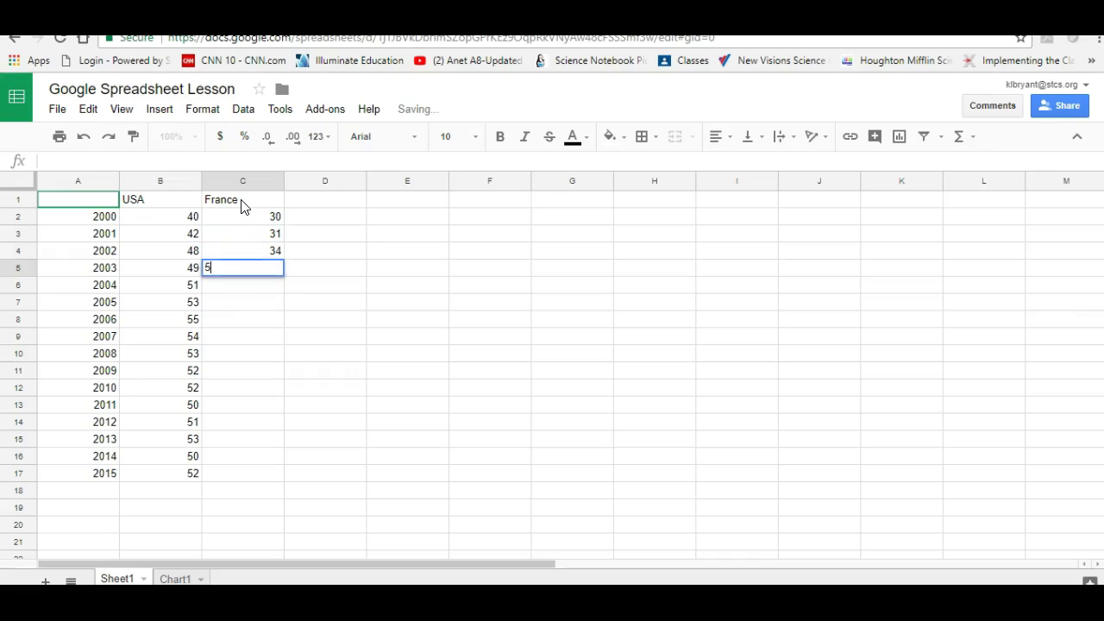
key("Return")
type("48")
key("Return")
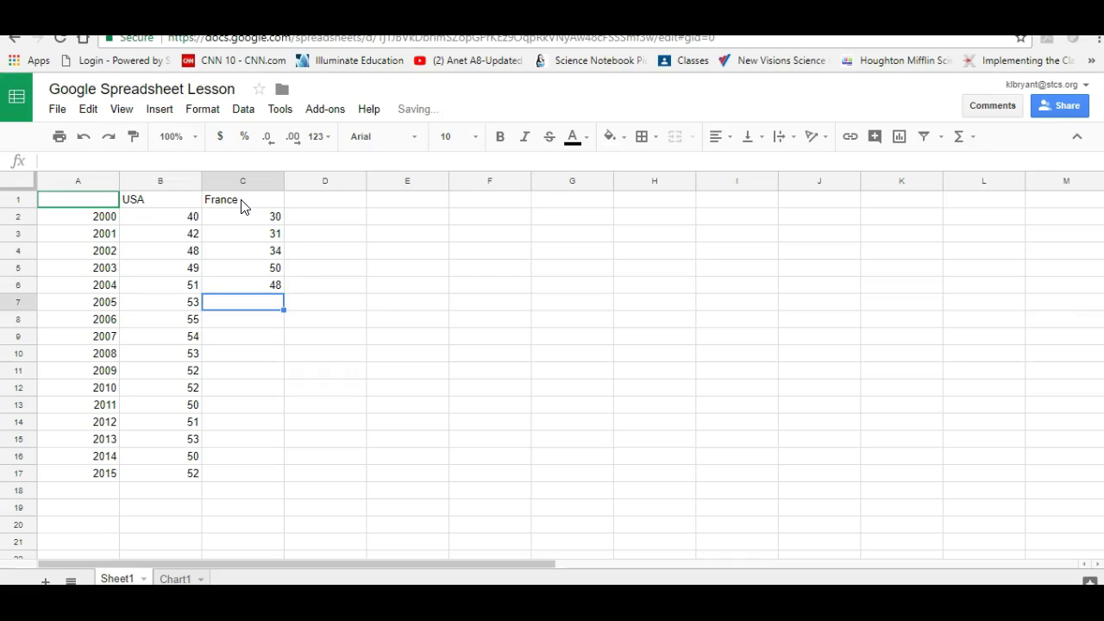
- Enter the France values for 2005 to 2009 in C7:C11: 47, 45, 40, 38 and 38
type("47")
key("Return")
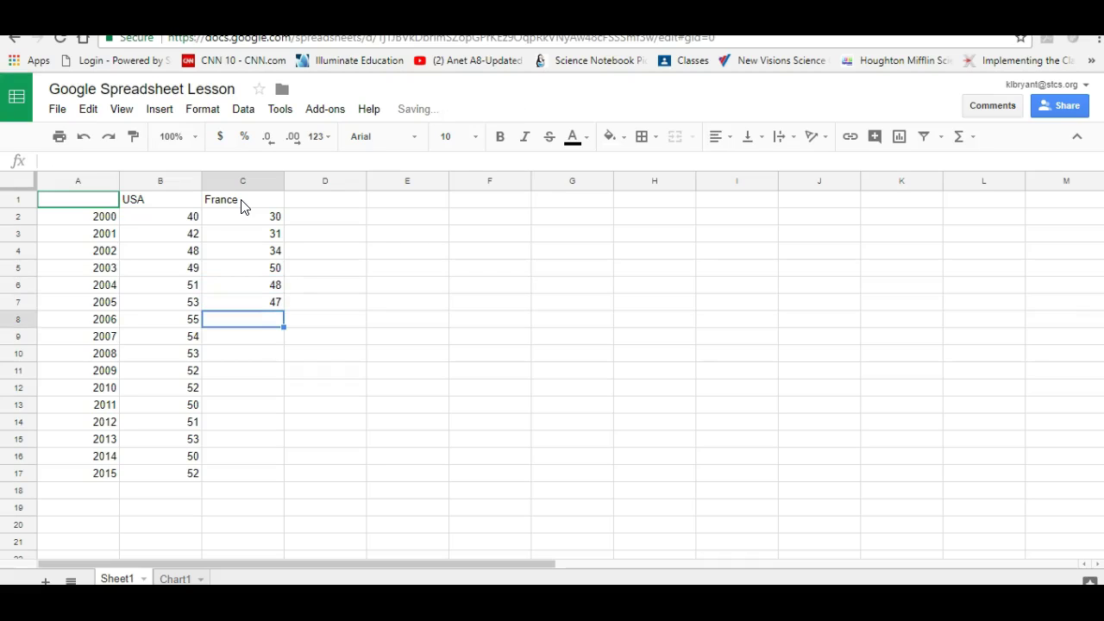
type("45")
key("Return")
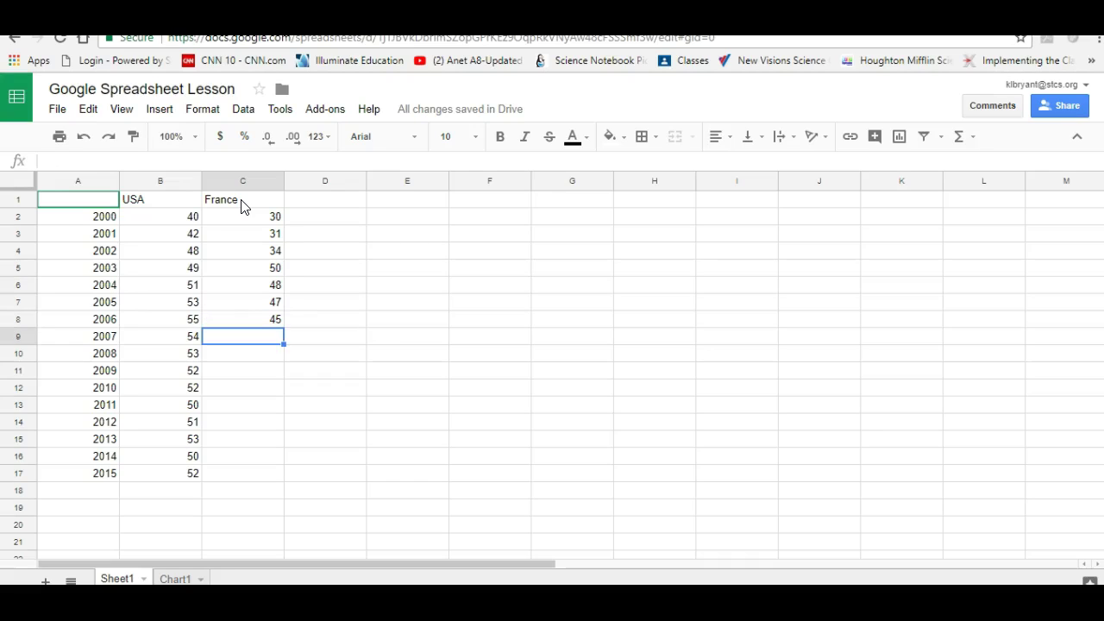
type("40")
key("Return")
type("38")
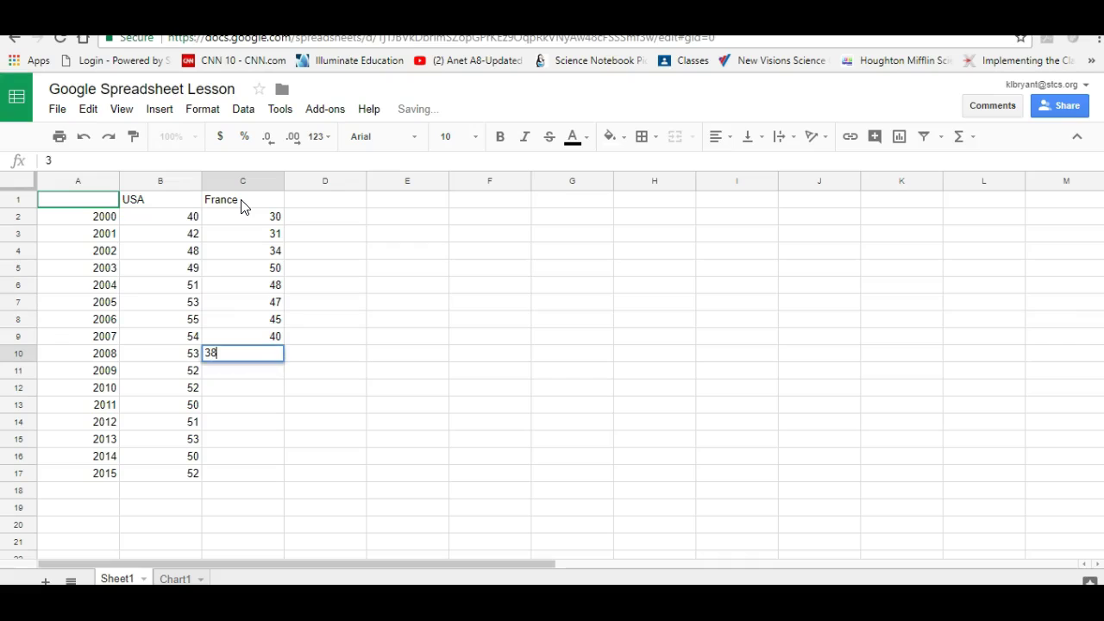
key("Return")
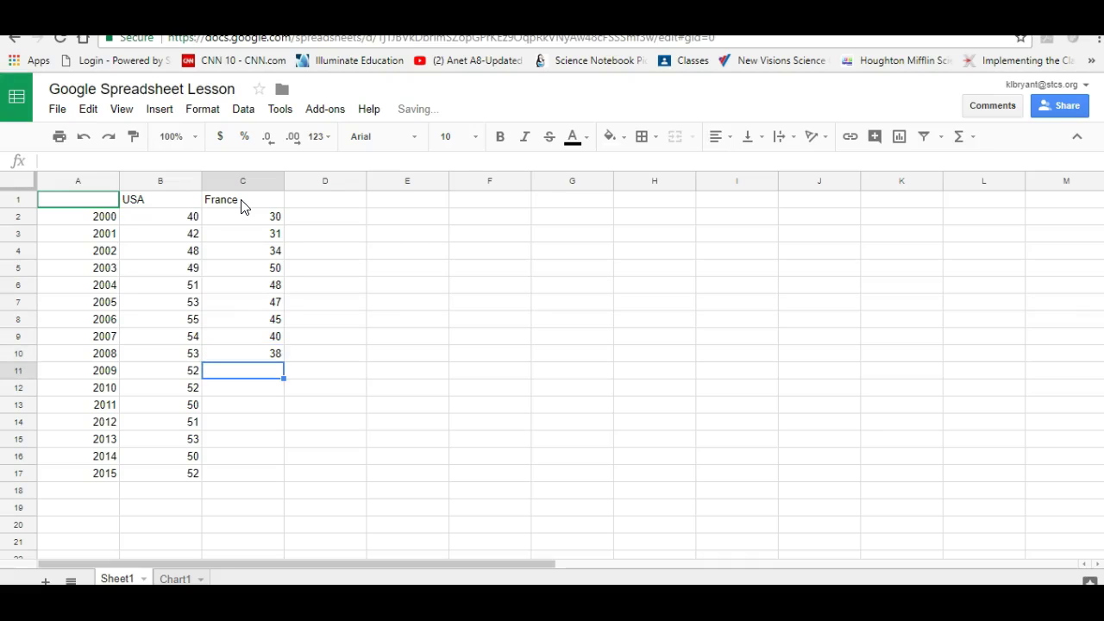
type("38")
key("Return")
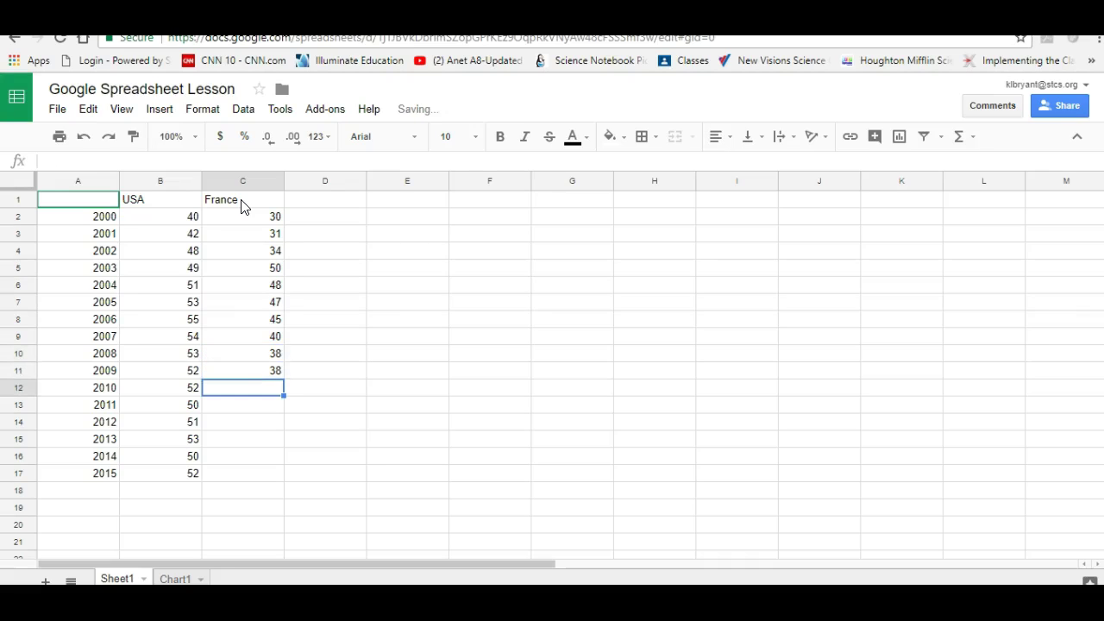
- Enter the France values for 2010 to 2015 in C12:C17: 30, 35, 20, 15, 15 and 15
type("30")
key("Return")
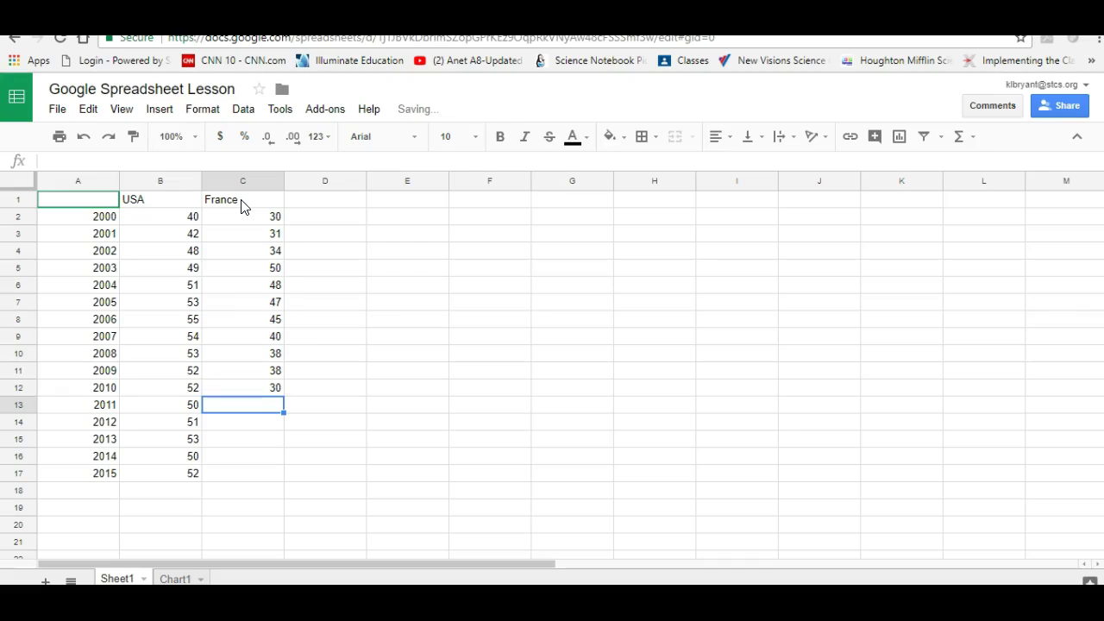
type("35")
key("Return")
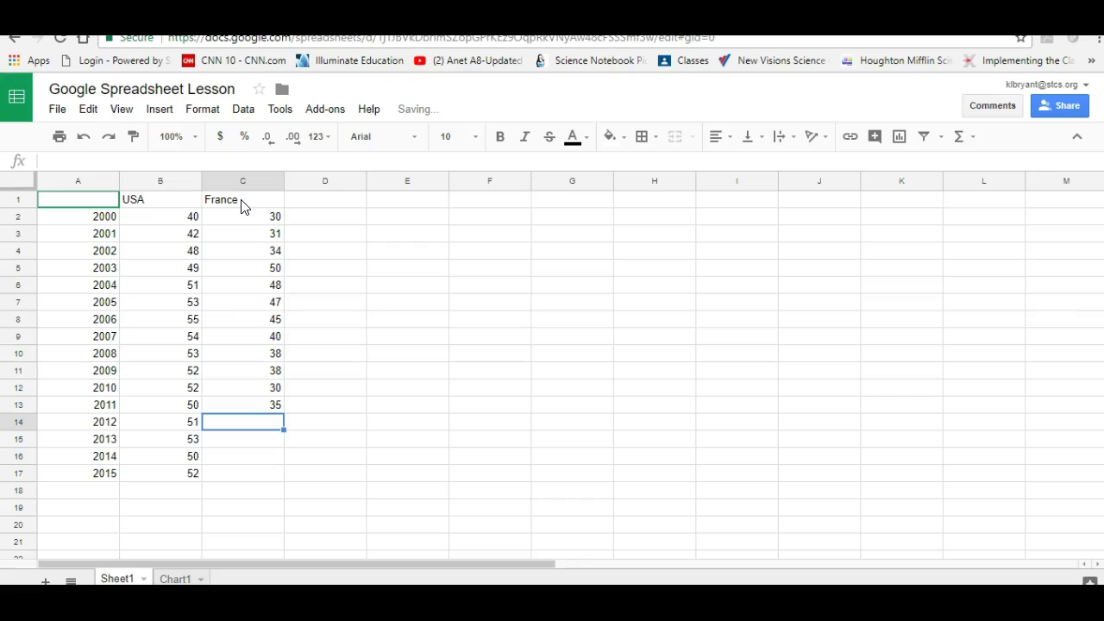
type("20")
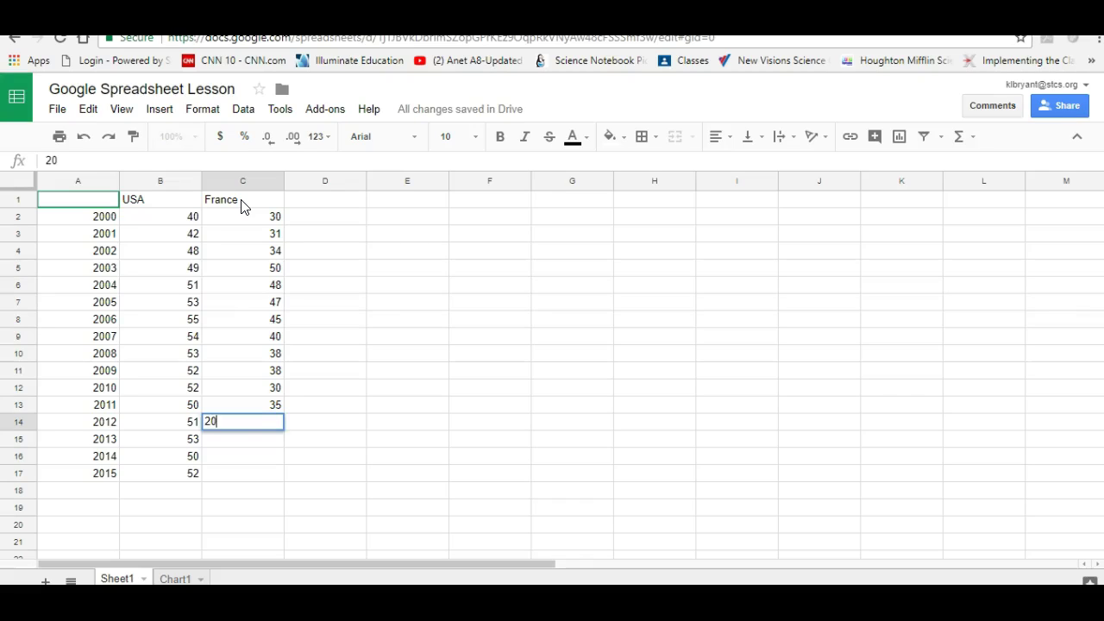
key("Return")
type("15")
key("Return")
type("15")
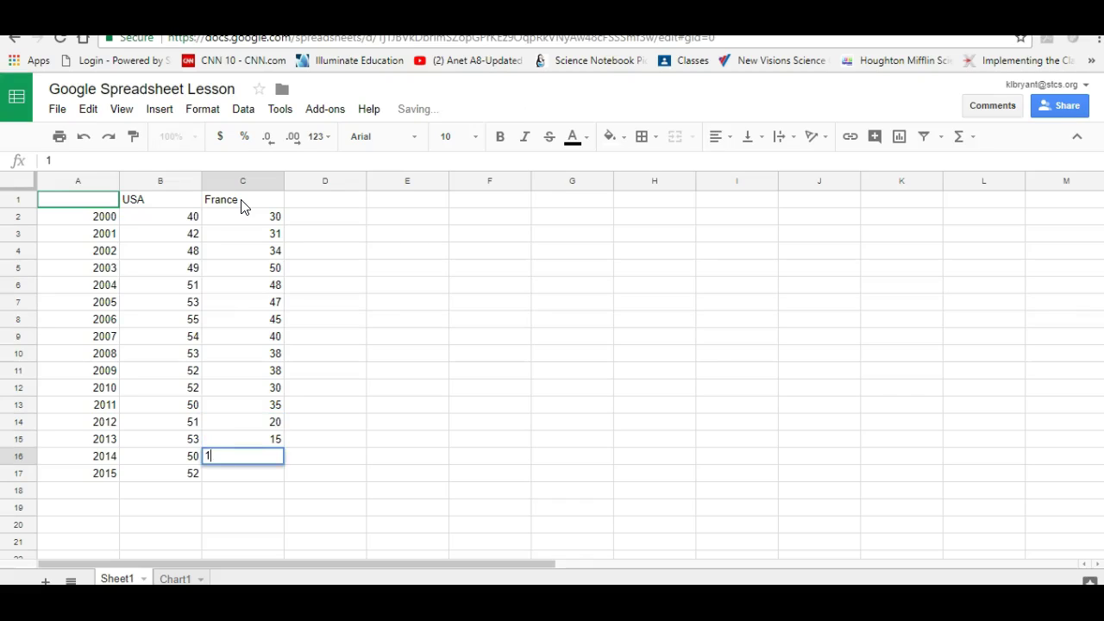
key("Return")
type("15")
key("Return")
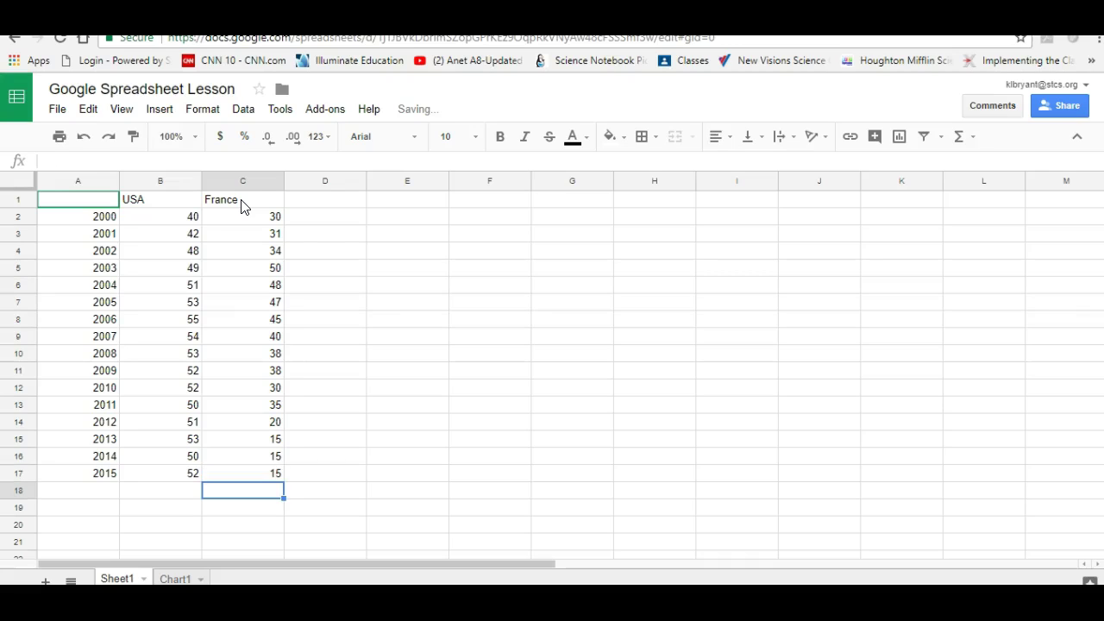
- Insert a line chart of the years with the USA and France values in A1:C17
left_click(301, 232)
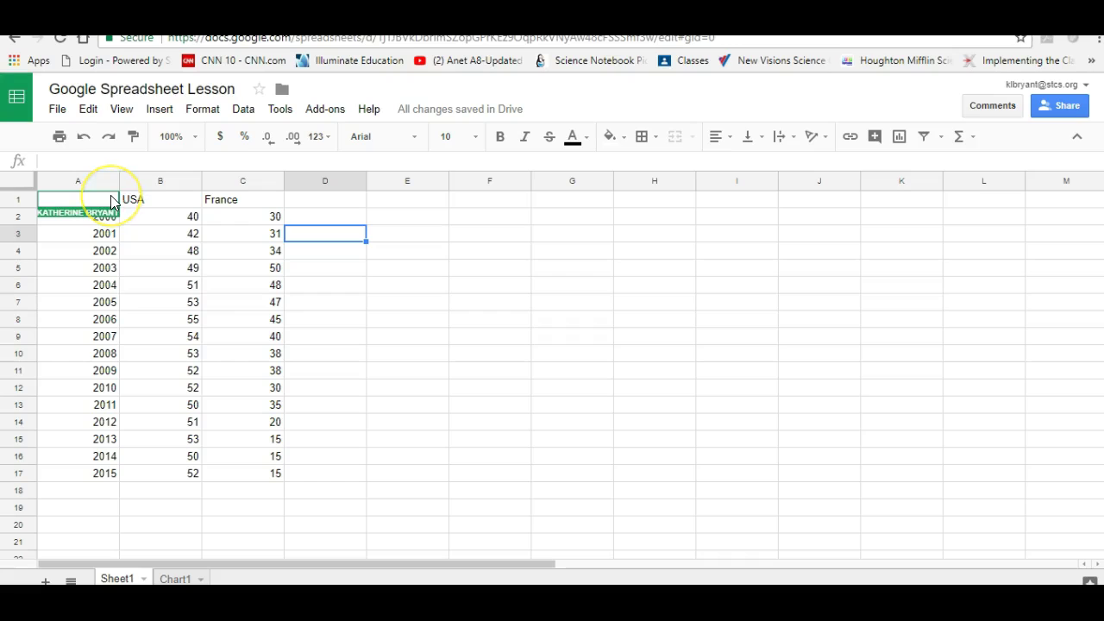
left_click(160, 203)
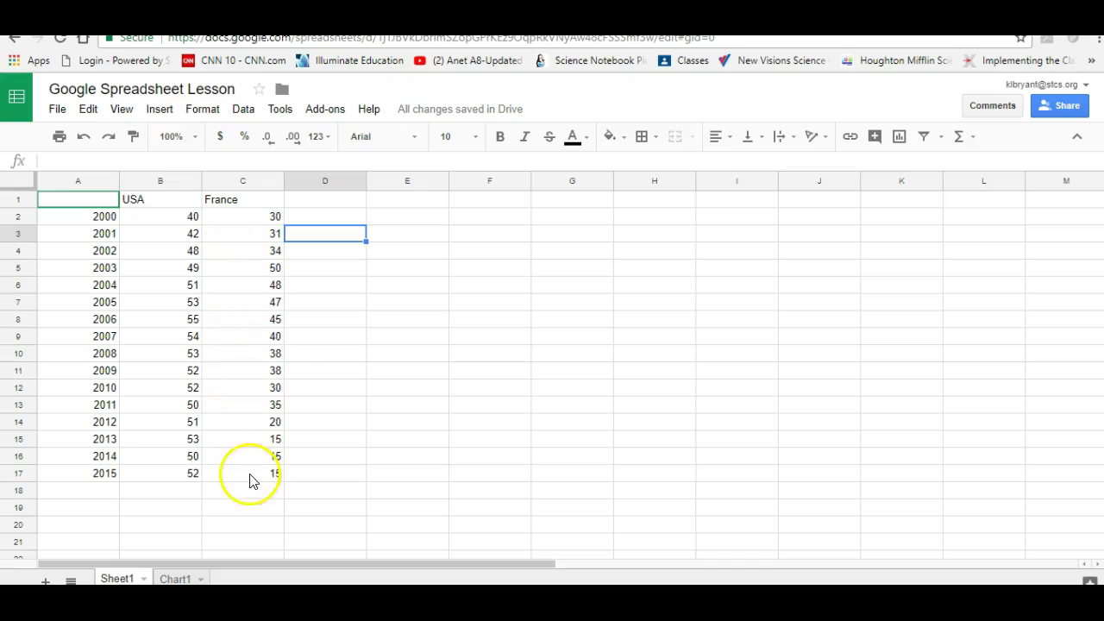
left_click_drag(78, 203, 278, 477)
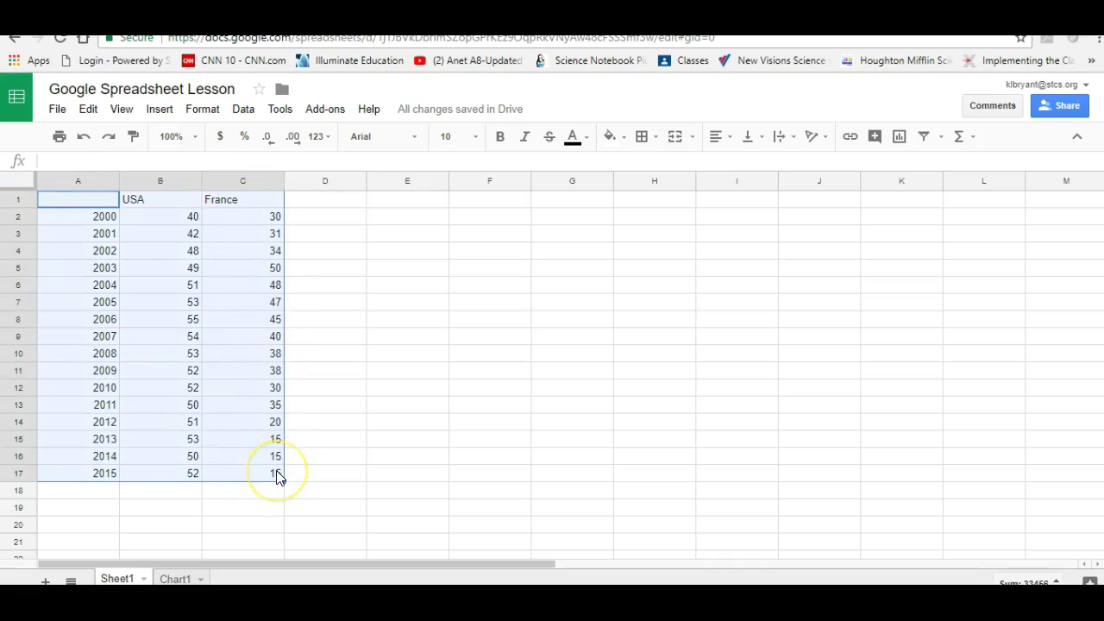
left_click(158, 112)
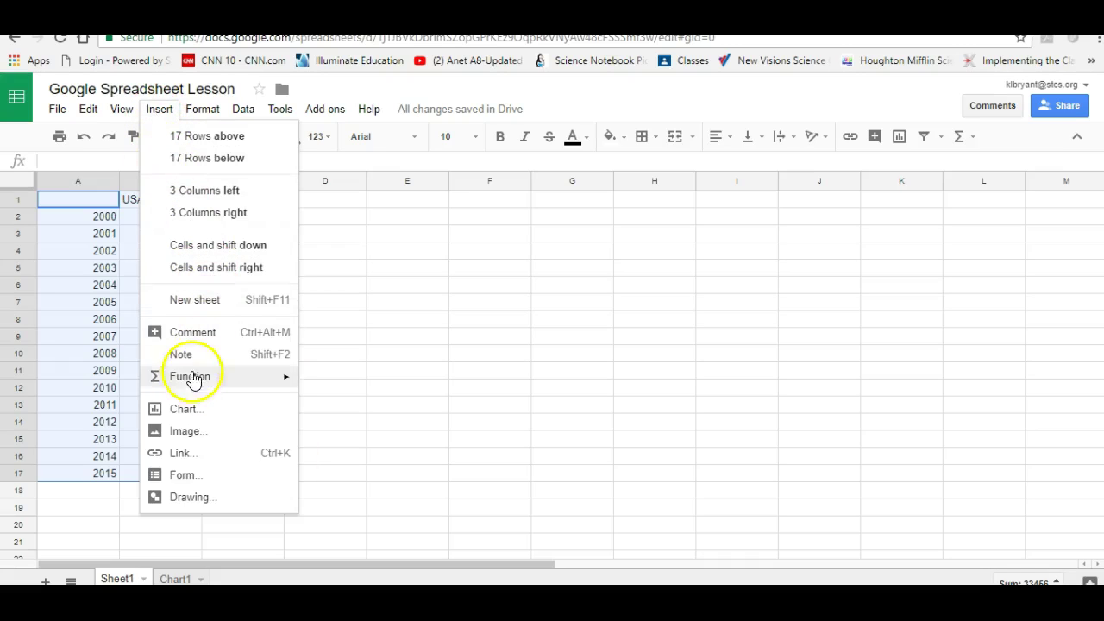
left_click(191, 416)
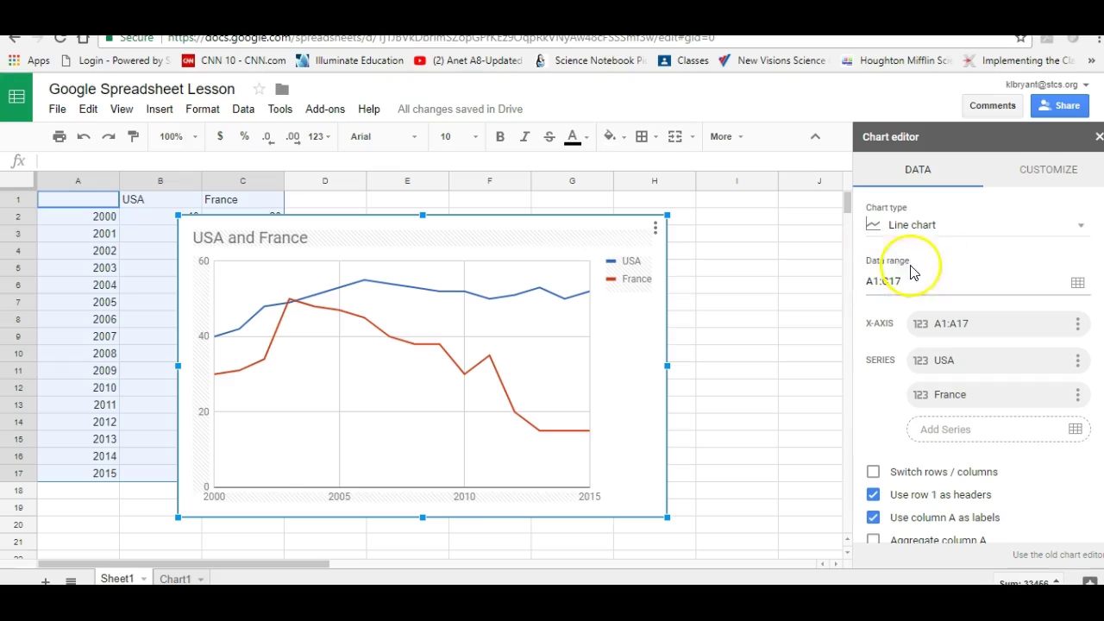
- Set the USA and France chart's vertical axis title to "Percent of Drug Resistant Bacteria"
left_click(1044, 173)
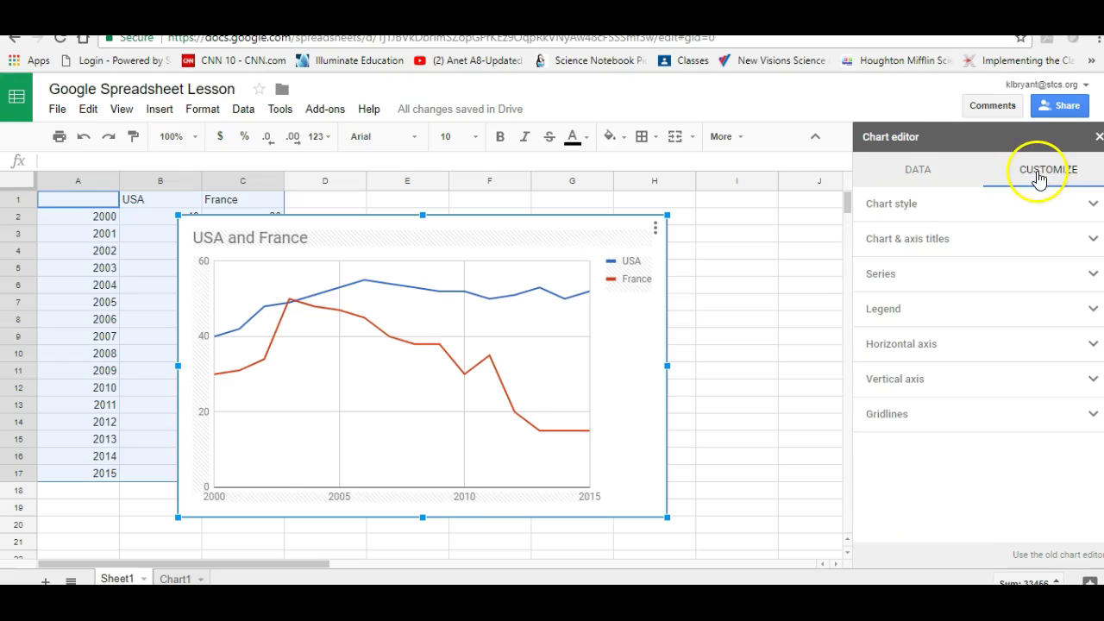
left_click(1096, 242)
left_click(943, 313)
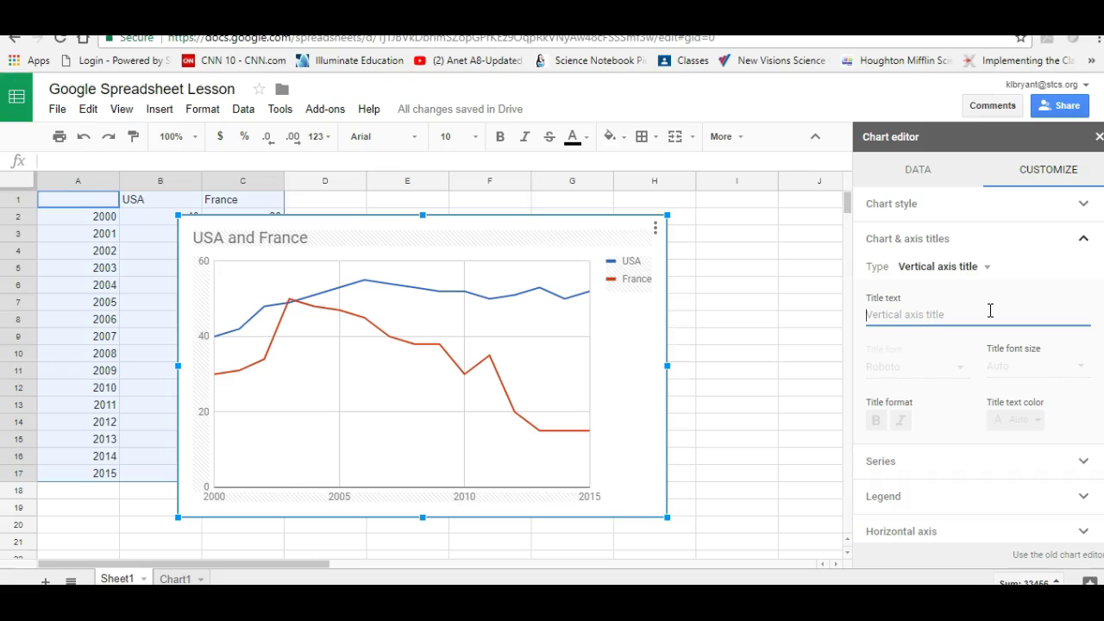
type("P")
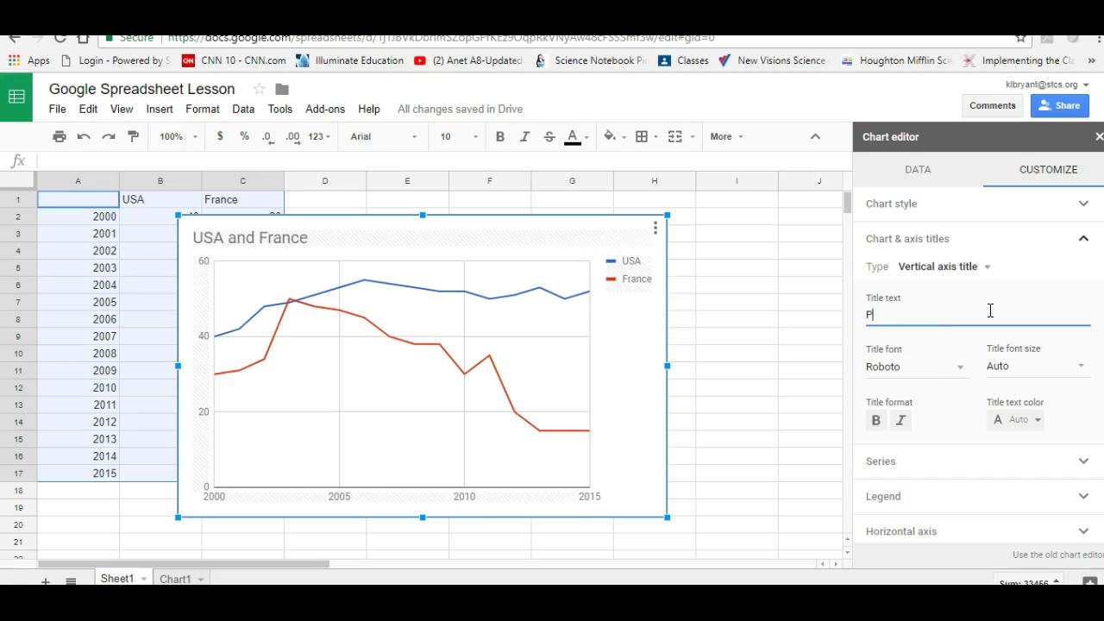
type("ercent of D")
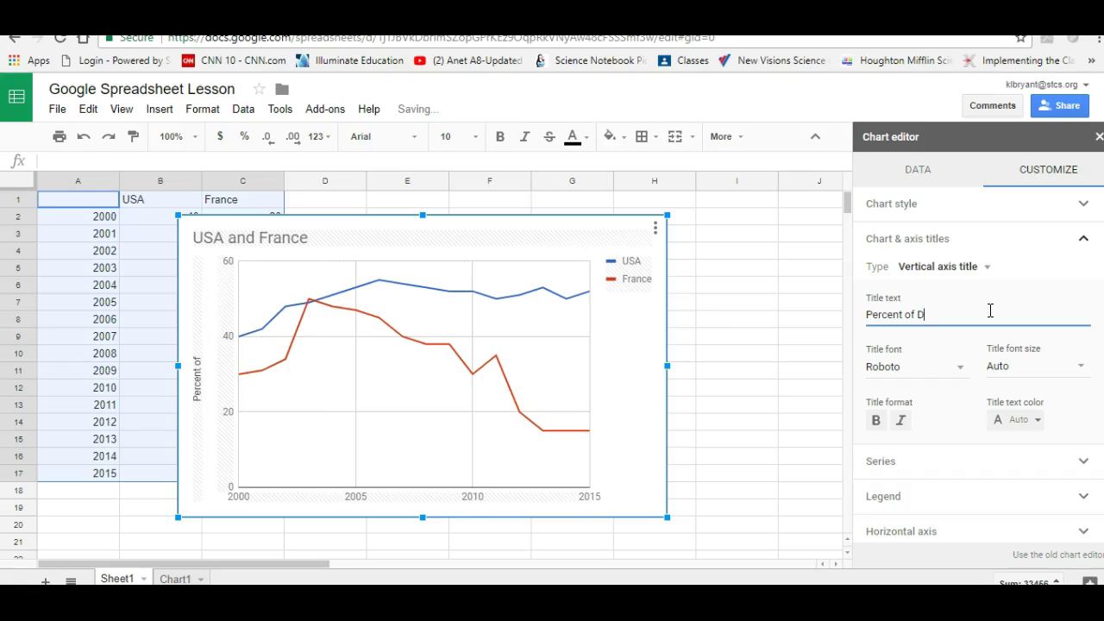
type("ru")
key("BackSpace")
type("ug Resistanct Bacte")
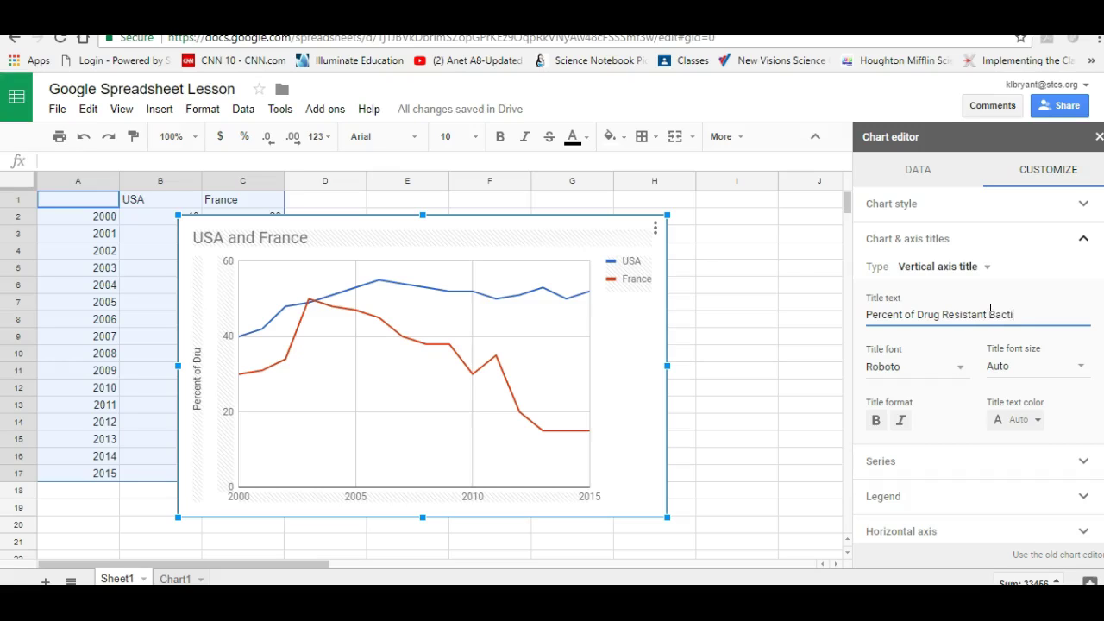
type("ria")
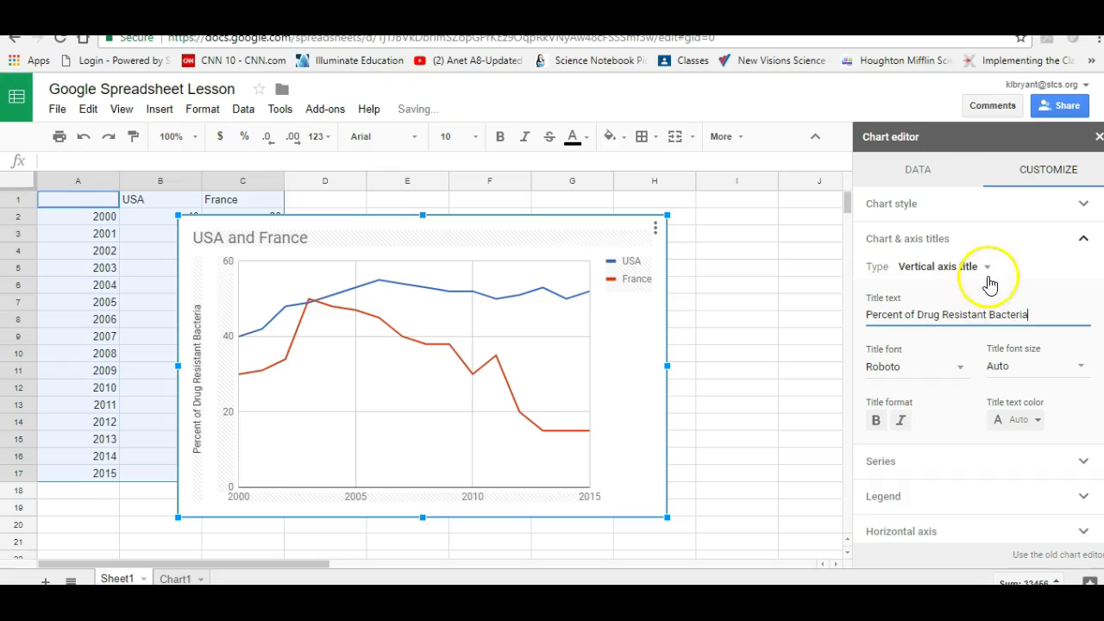
- Enter "Yea" as the chart's horizontal axis title
left_click(992, 266)
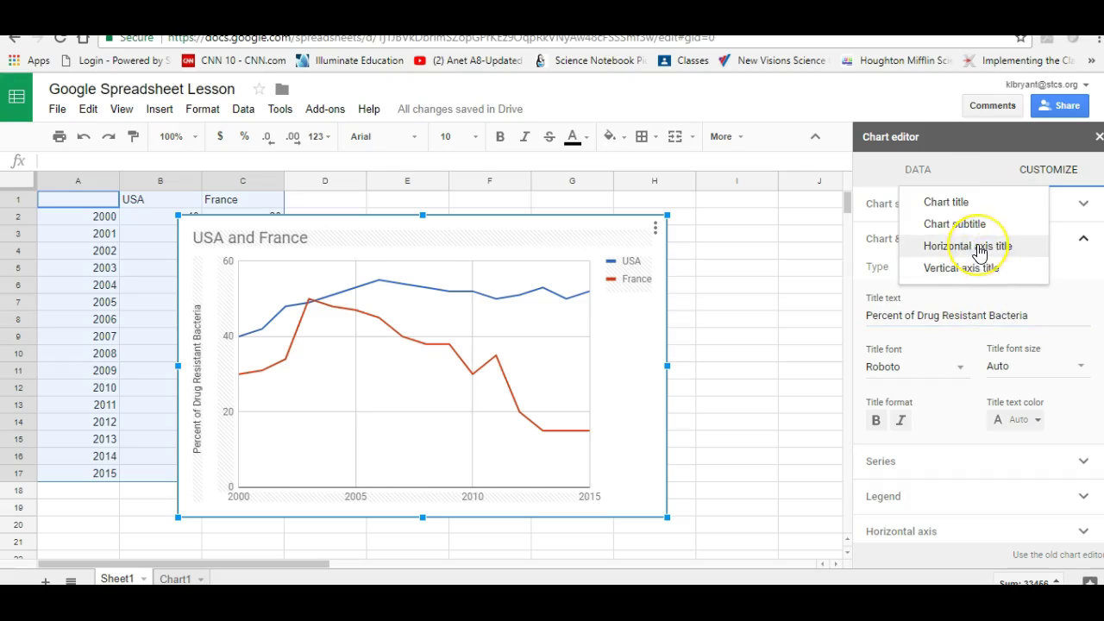
left_click(982, 247)
left_click(952, 314)
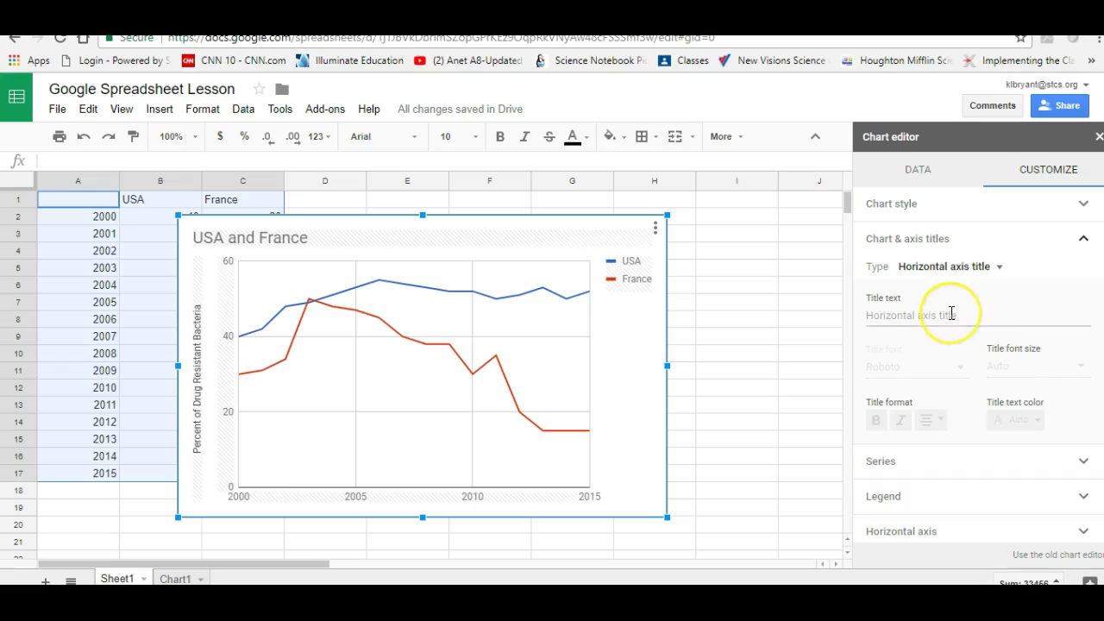
type("Yea")
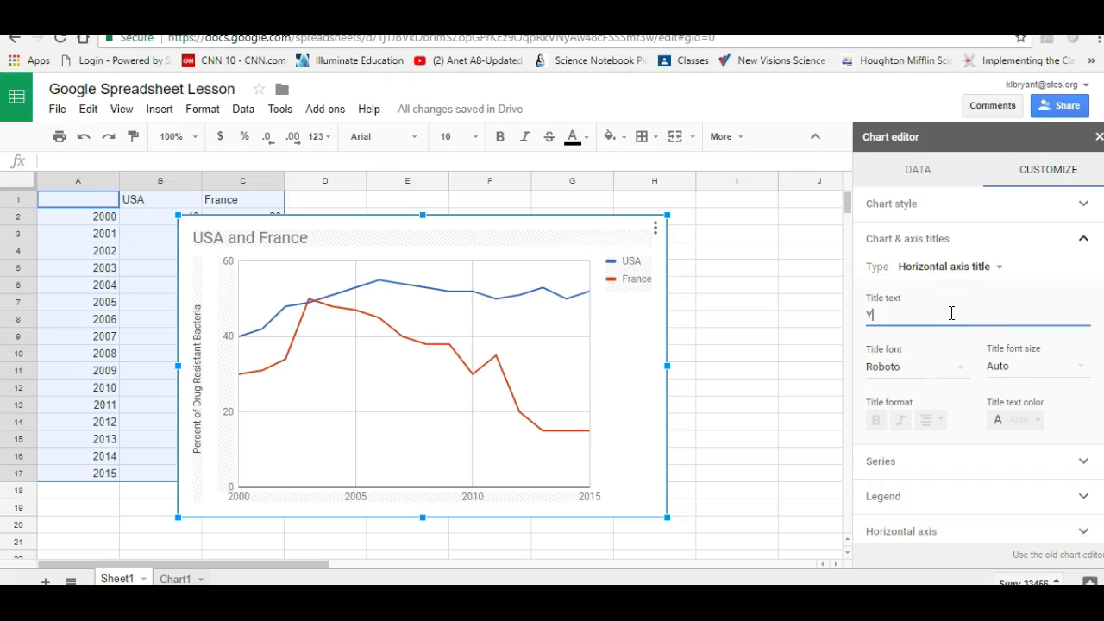
- Change the chart title to "MRSA in Different Countries" and close the chart editor
left_click(1007, 272)
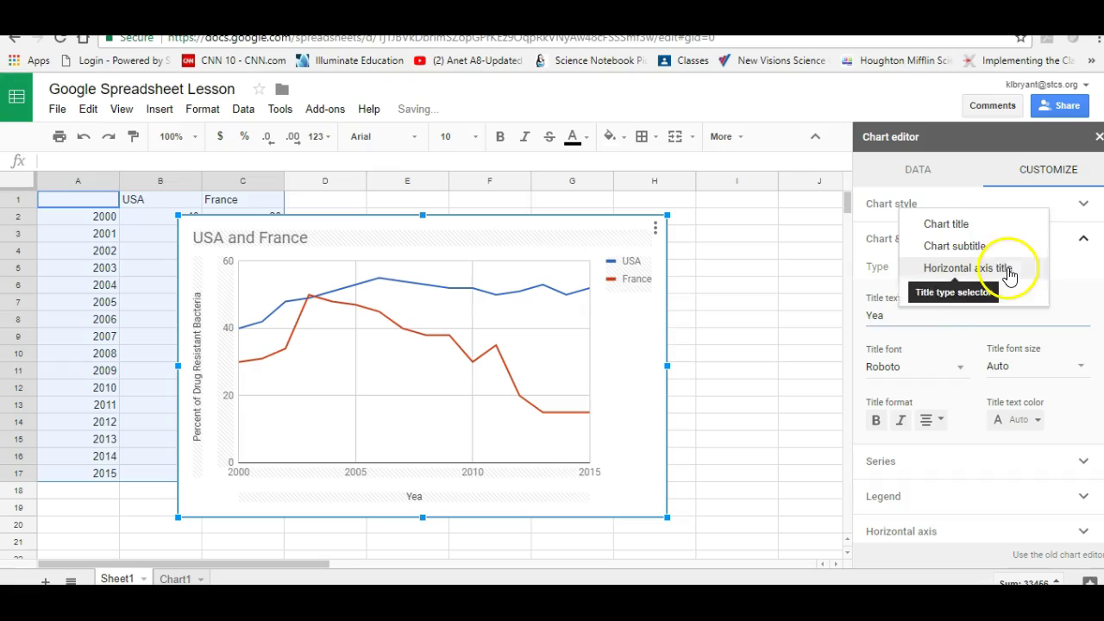
left_click(984, 224)
left_click_drag(942, 315, 788, 327)
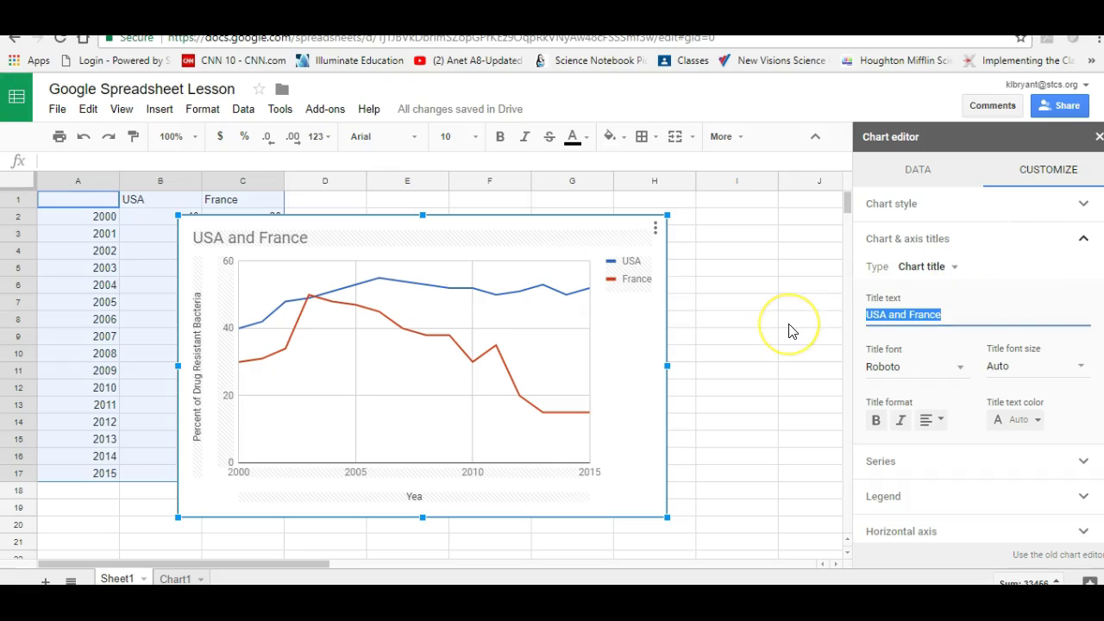
type("MRSA")
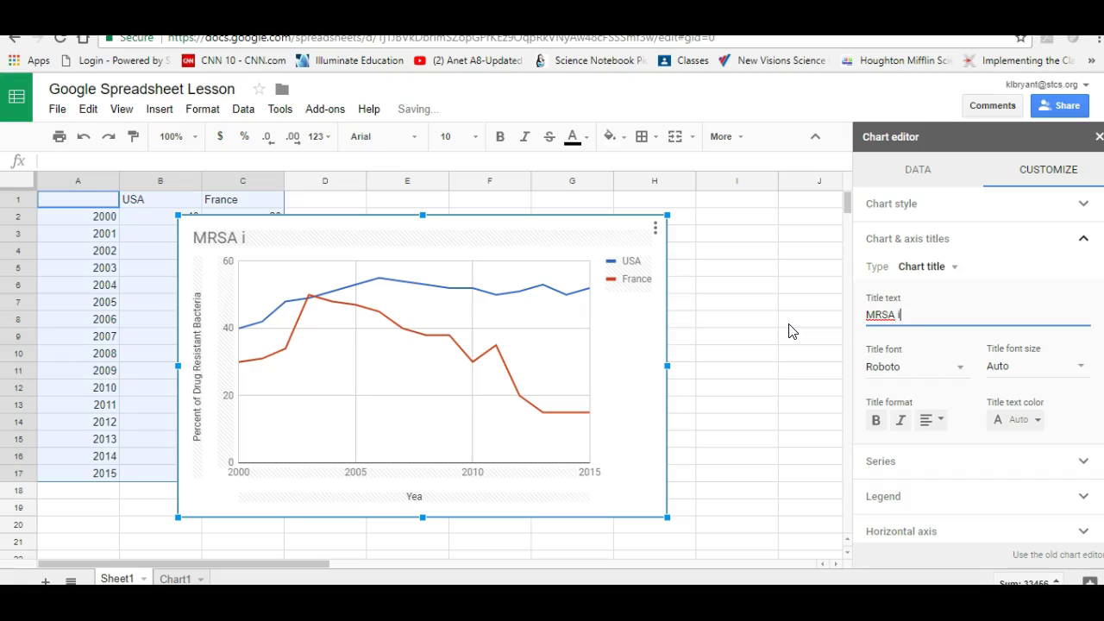
type(" in Di")
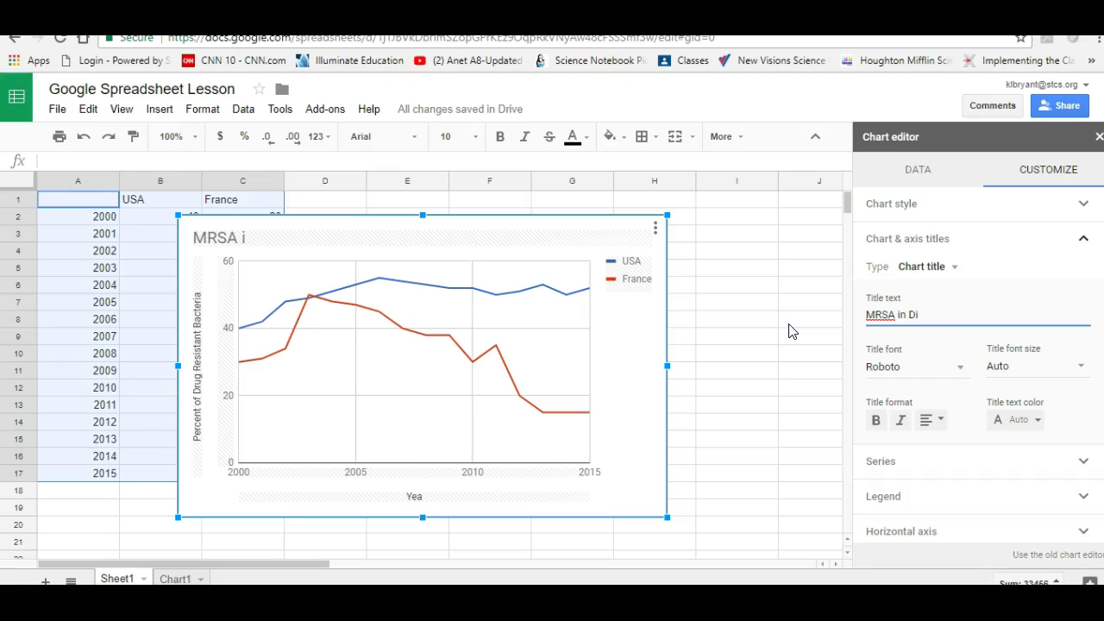
type("fferent Cou")
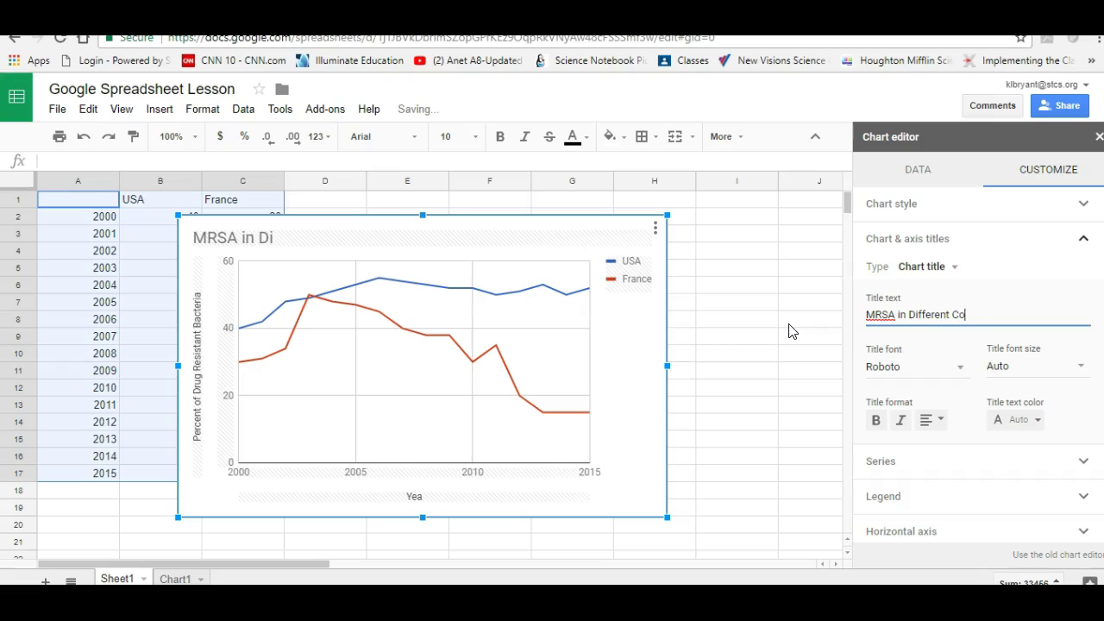
key("BackSpace")
type("unt")
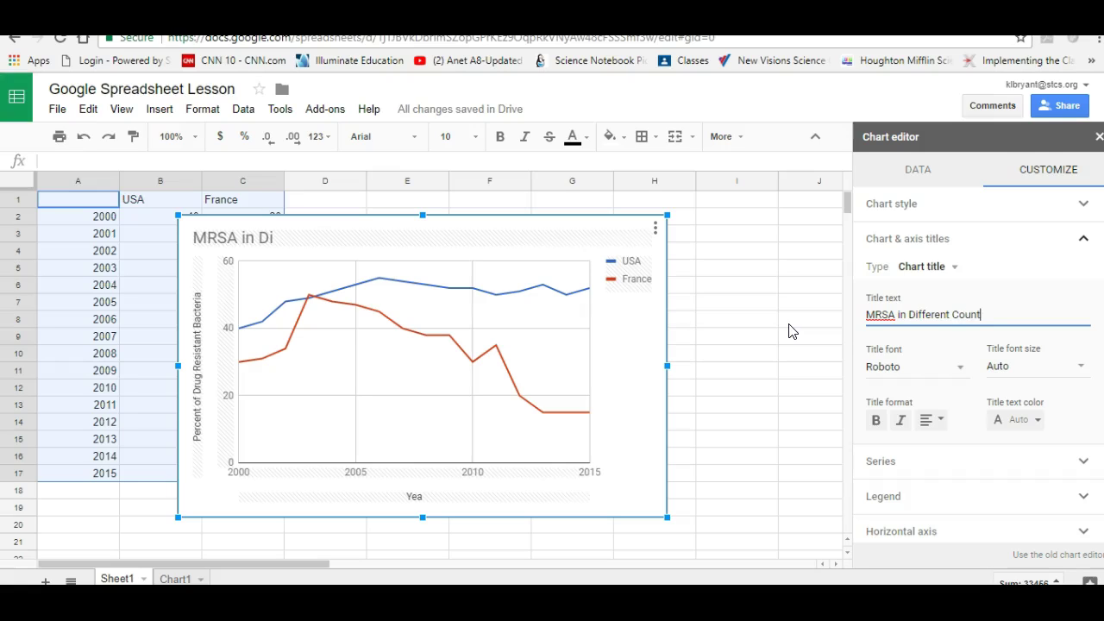
type("ries")
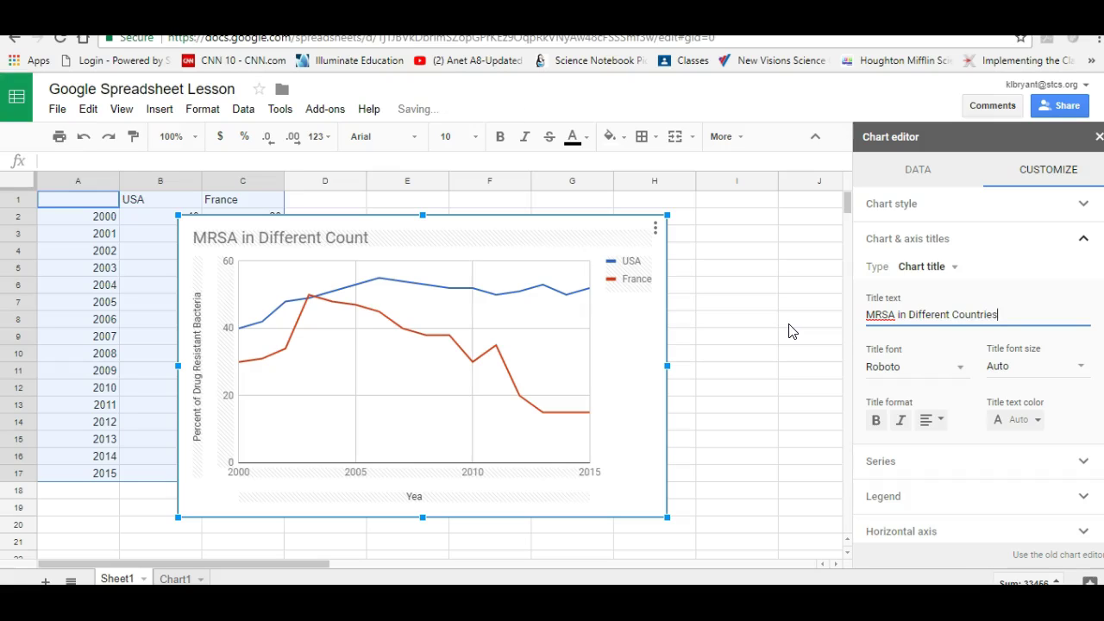
left_click(790, 326)
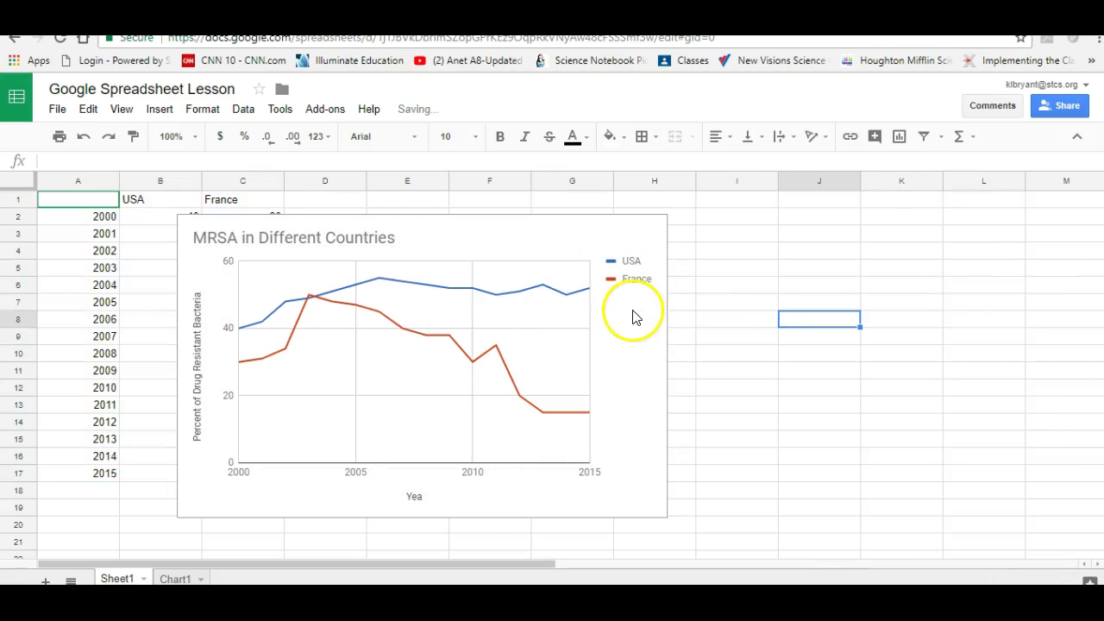
- Reopen the chart for editing and correct its horizontal axis title to "Year"
left_click(535, 455)
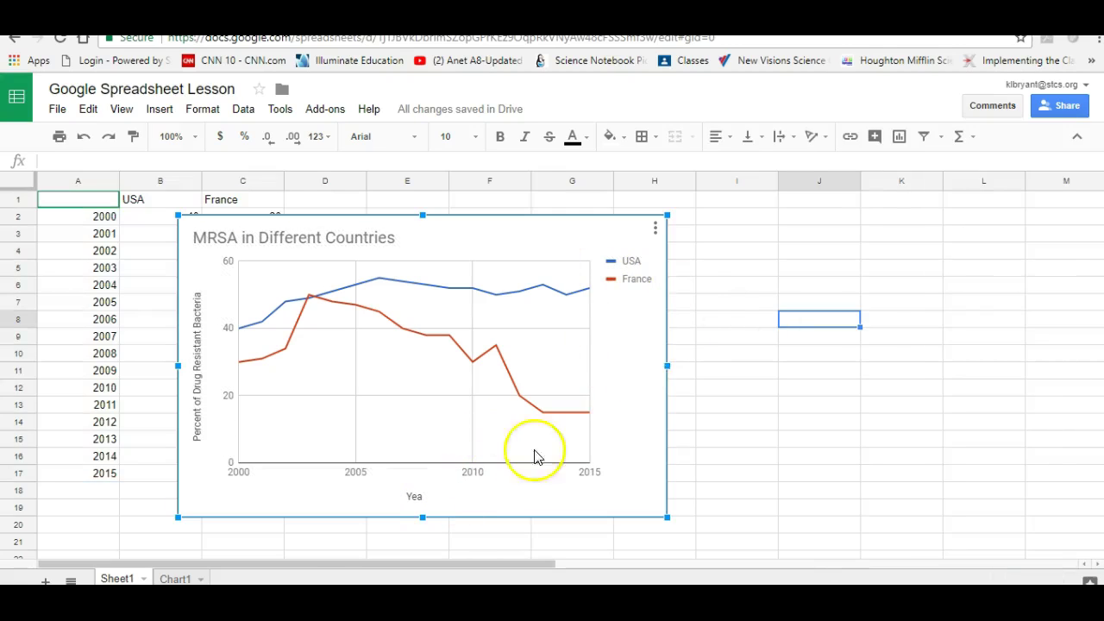
left_click(655, 232)
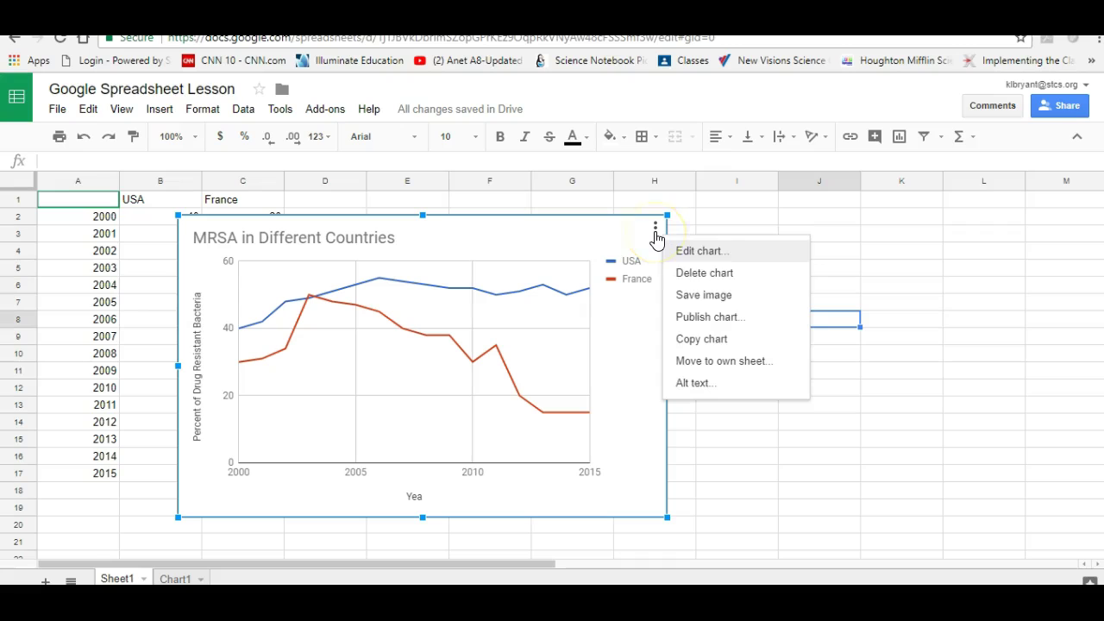
left_click(716, 252)
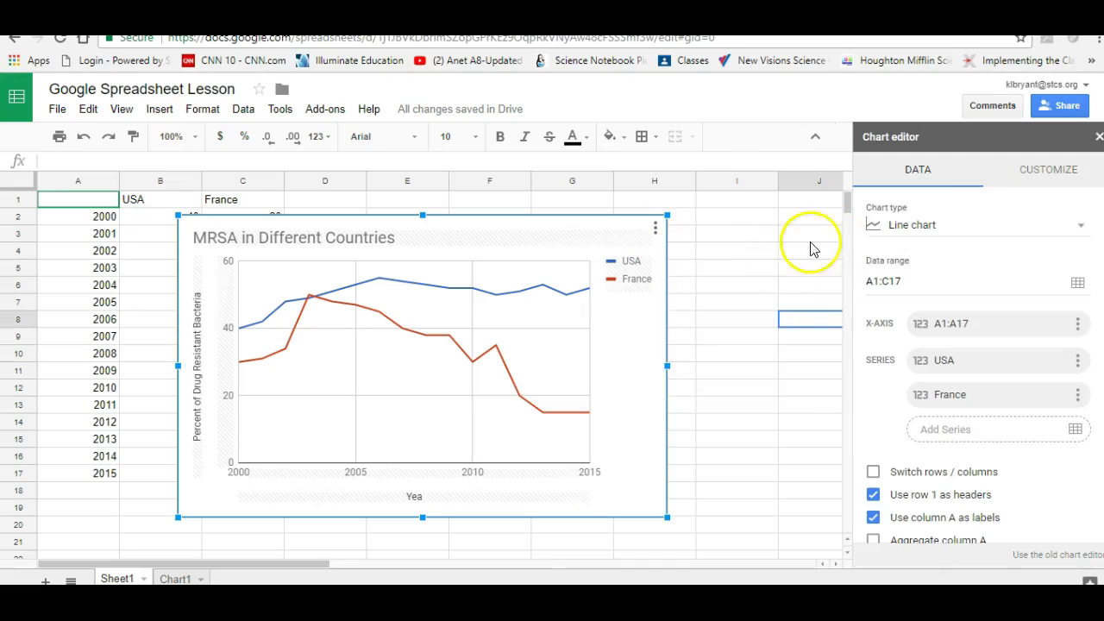
left_click(1045, 179)
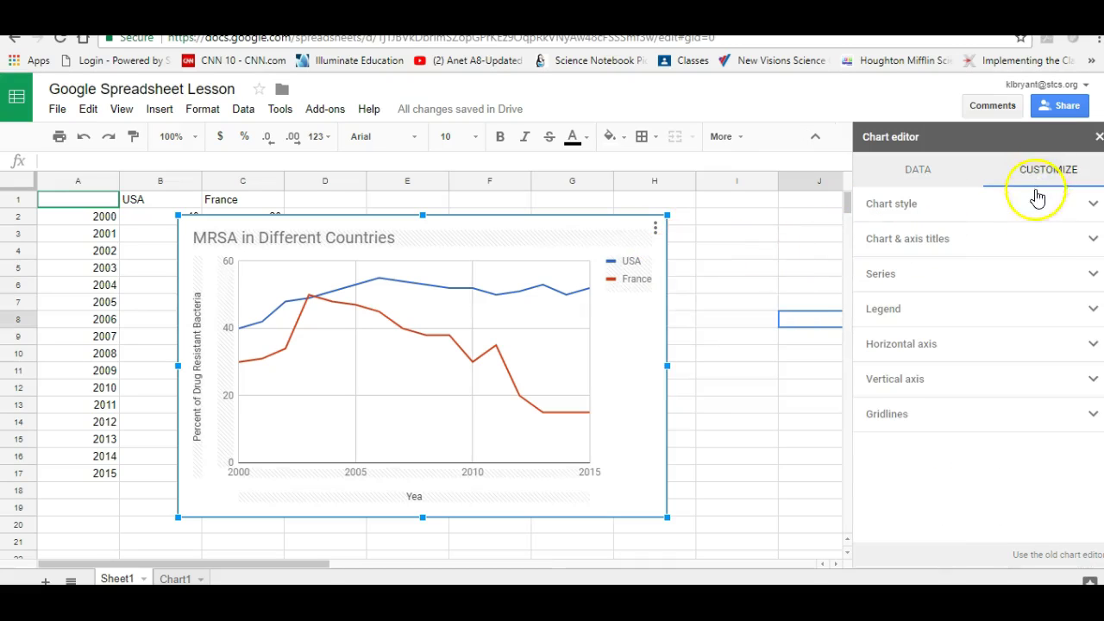
left_click(938, 245)
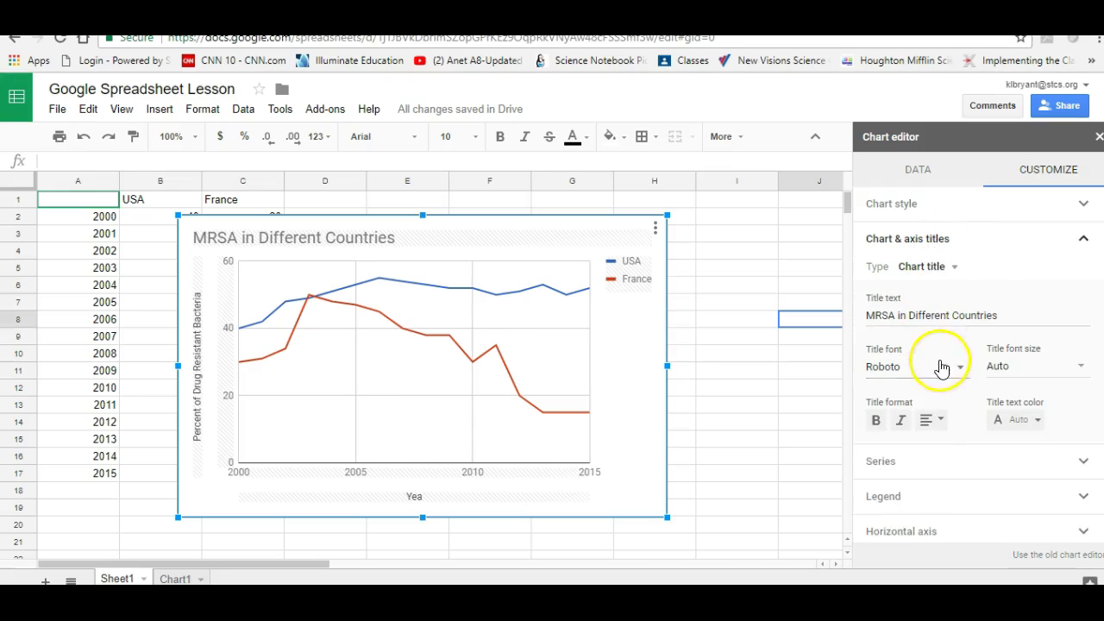
left_click(955, 269)
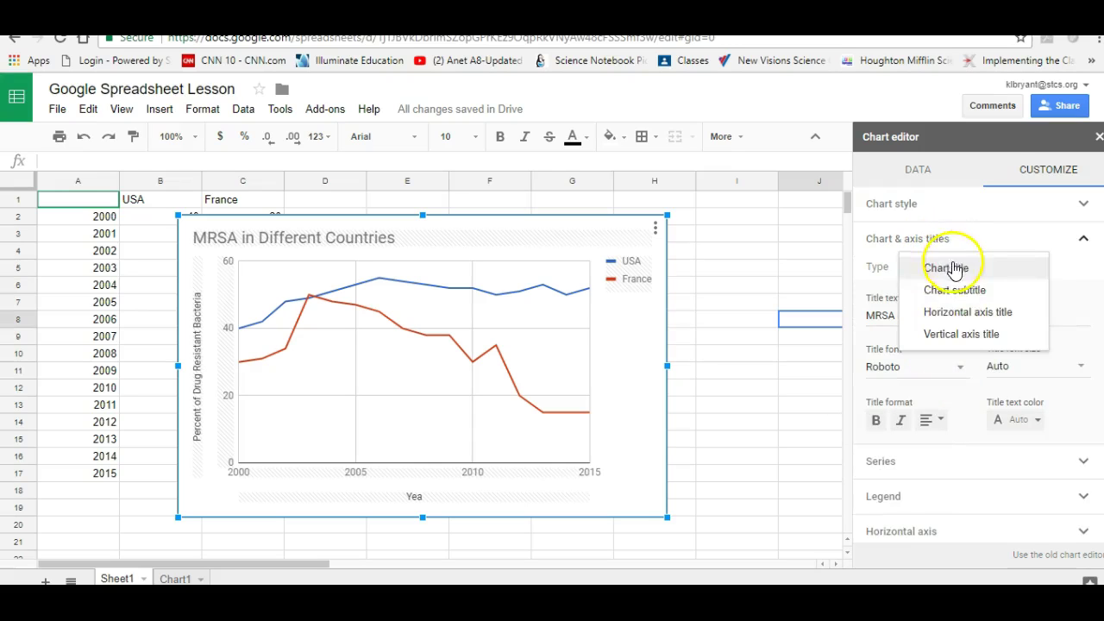
left_click(961, 312)
left_click(902, 313)
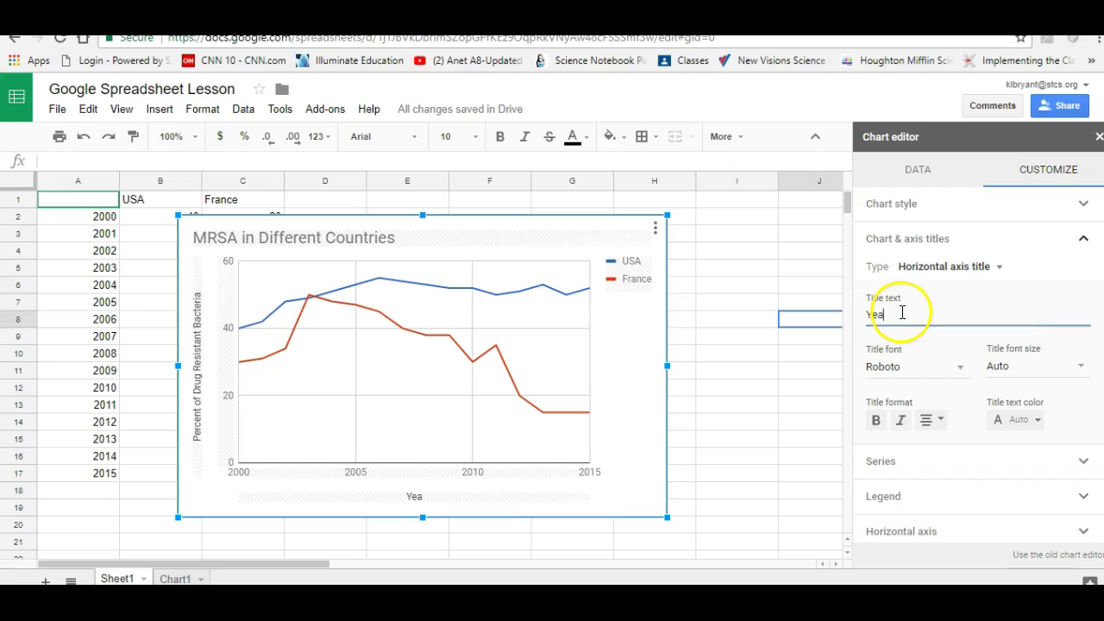
left_click(817, 410)
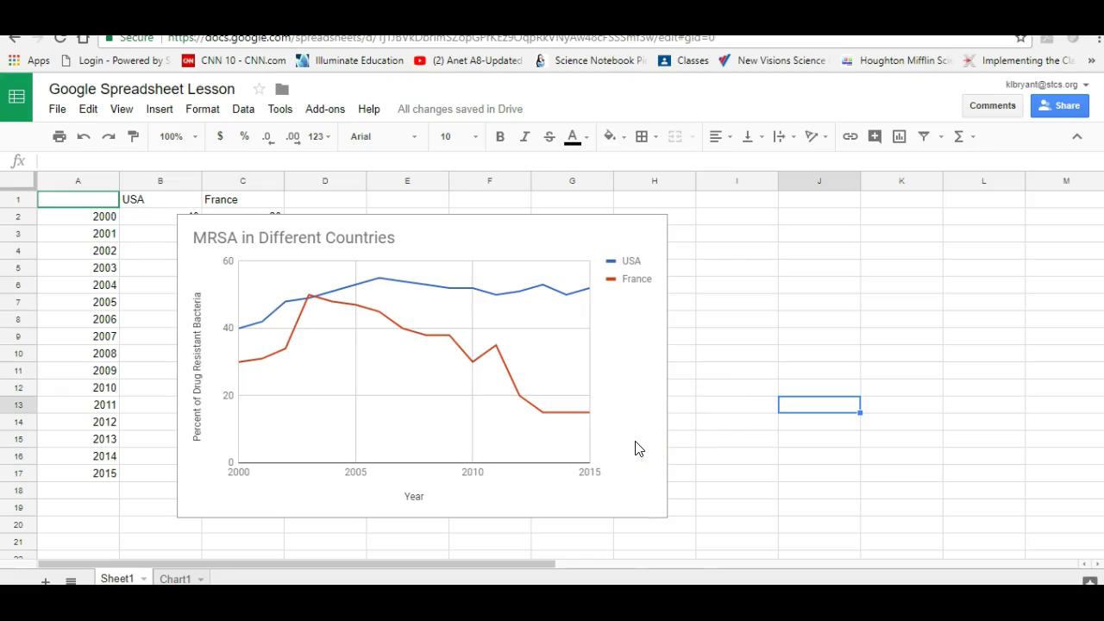
- Move the "MRSA in Different Countries" chart to its own sheet
left_click(643, 244)
left_click(656, 231)
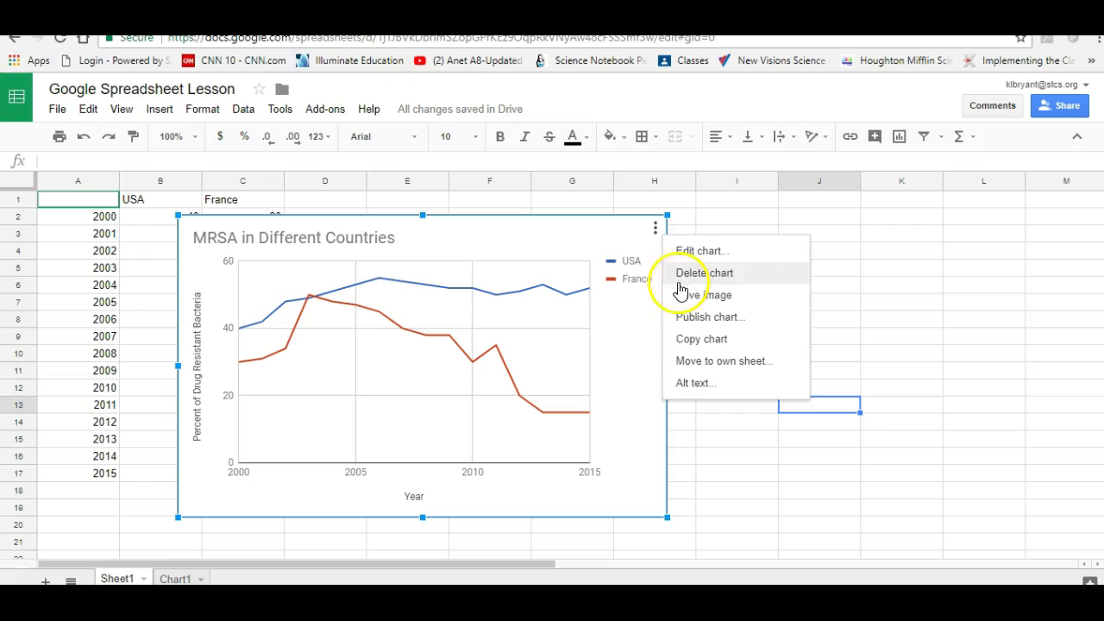
left_click(687, 363)
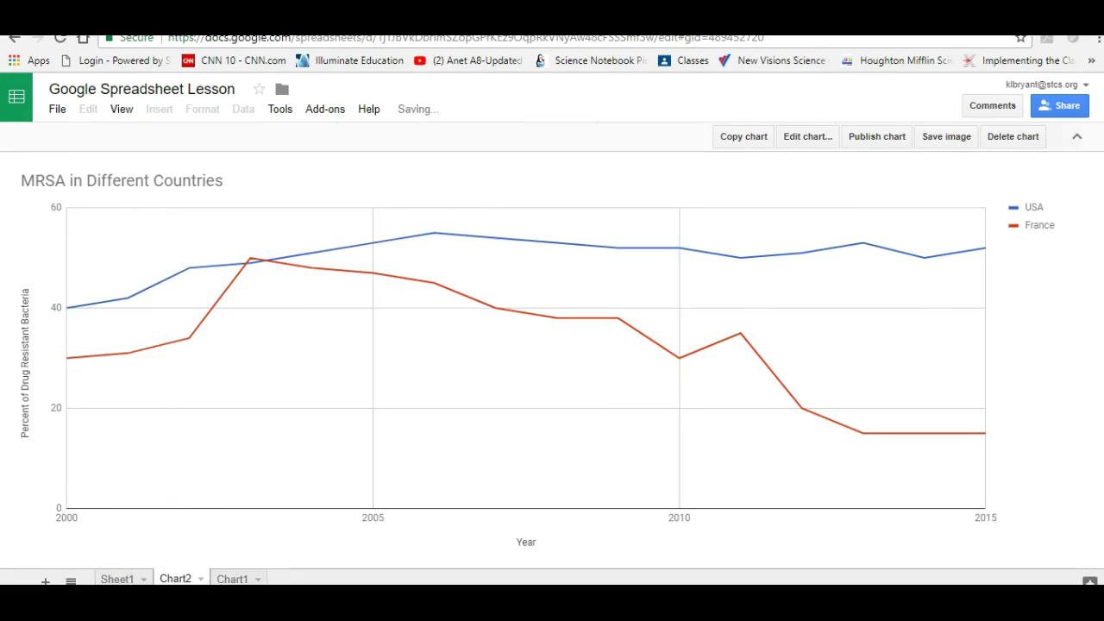
- Compare the USA-only chart with the two-country chart and view the source data on Sheet1
left_click(232, 580)
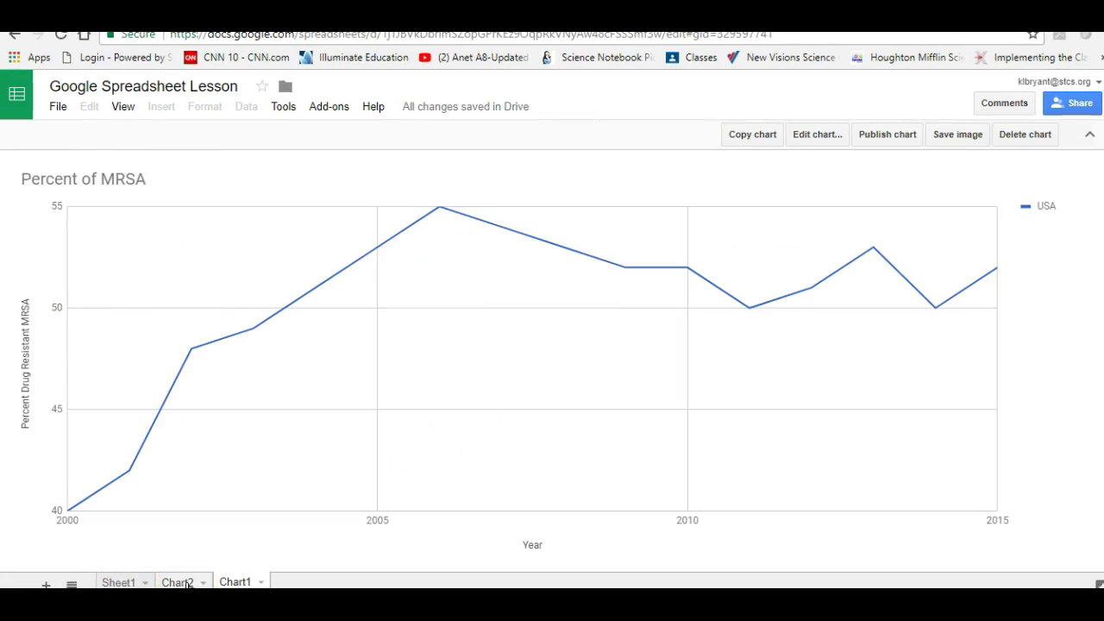
left_click(178, 582)
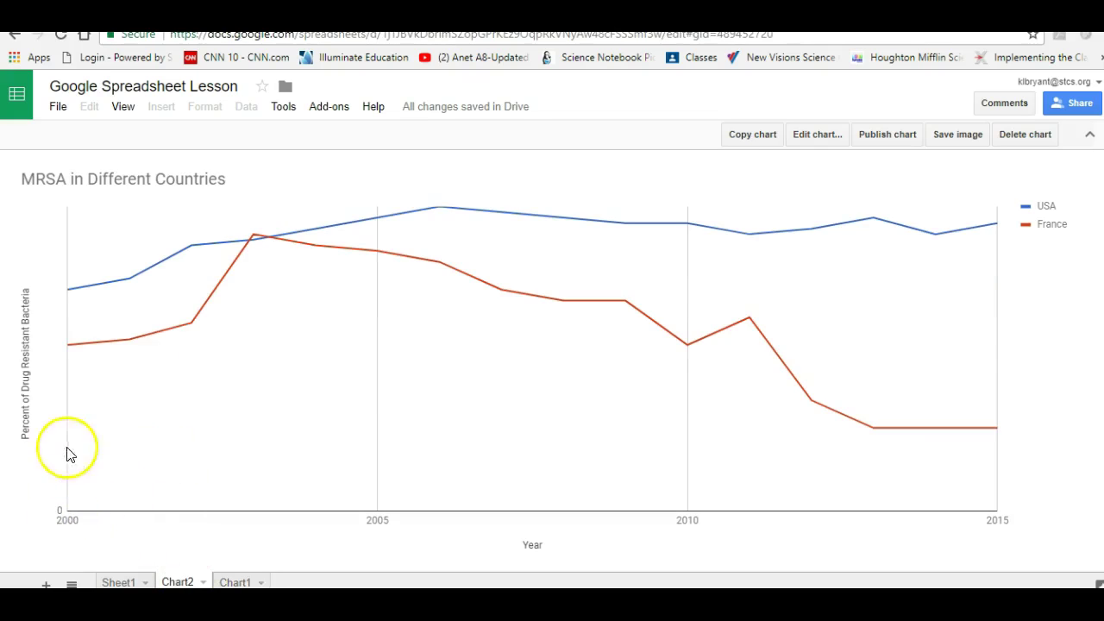
left_click(234, 582)
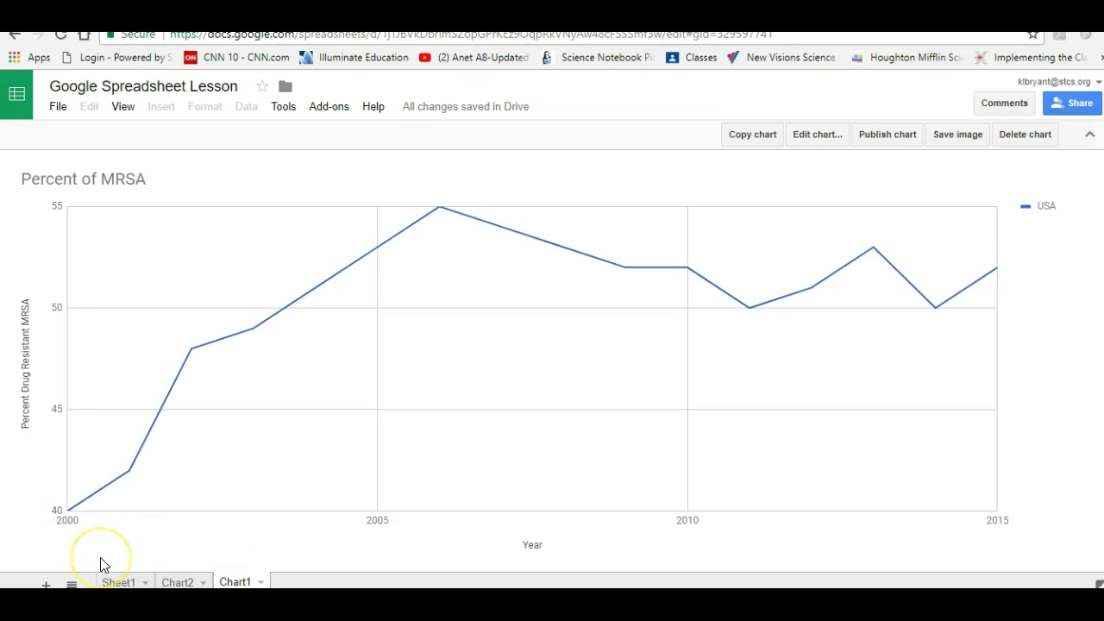
left_click(178, 582)
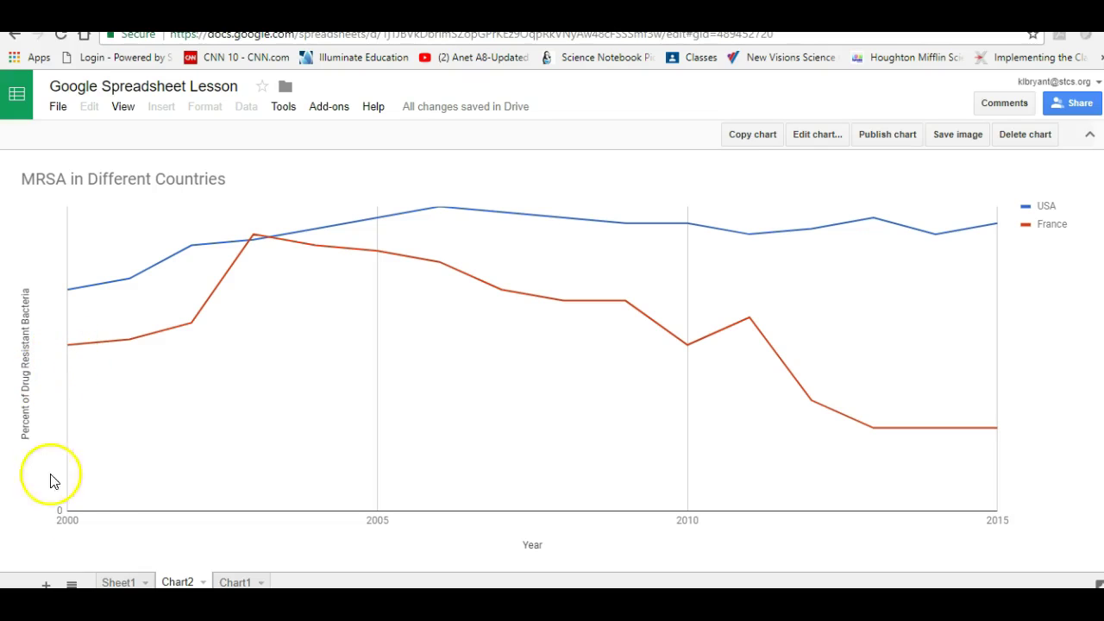
left_click(121, 582)
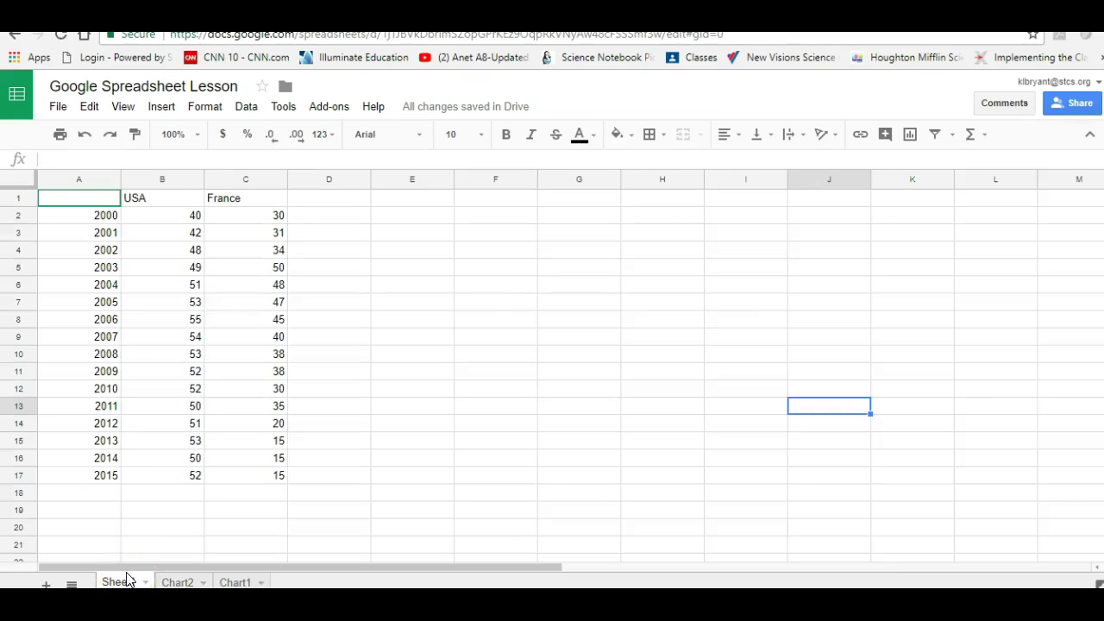
left_click(178, 583)
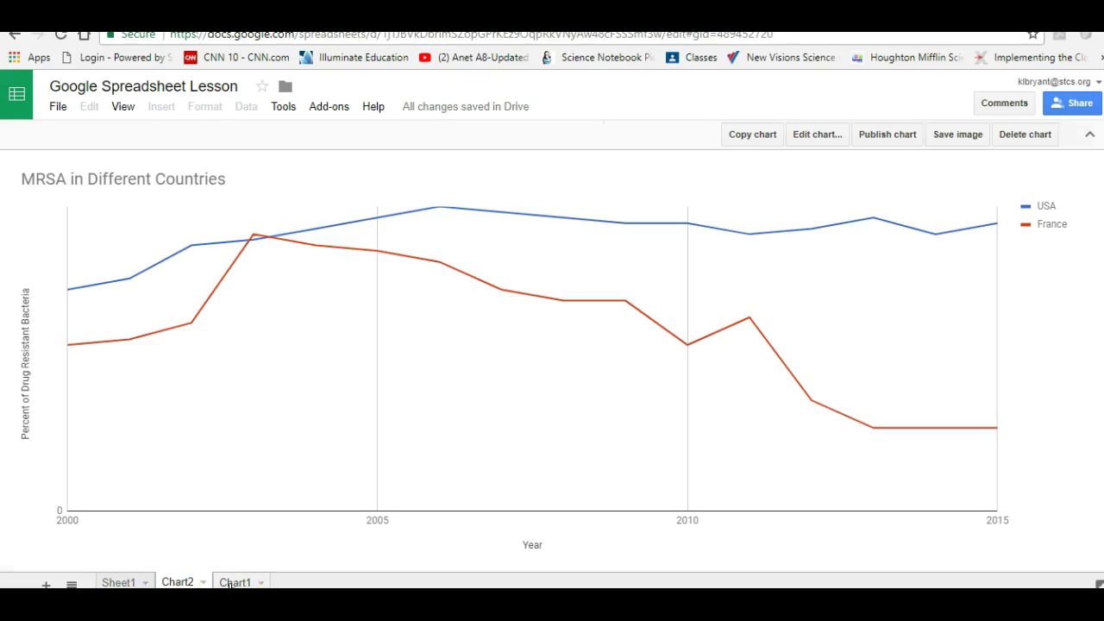
- Turn on a filter for the header row A1:C1 of the year, USA and France data on Sheet1
left_click(118, 583)
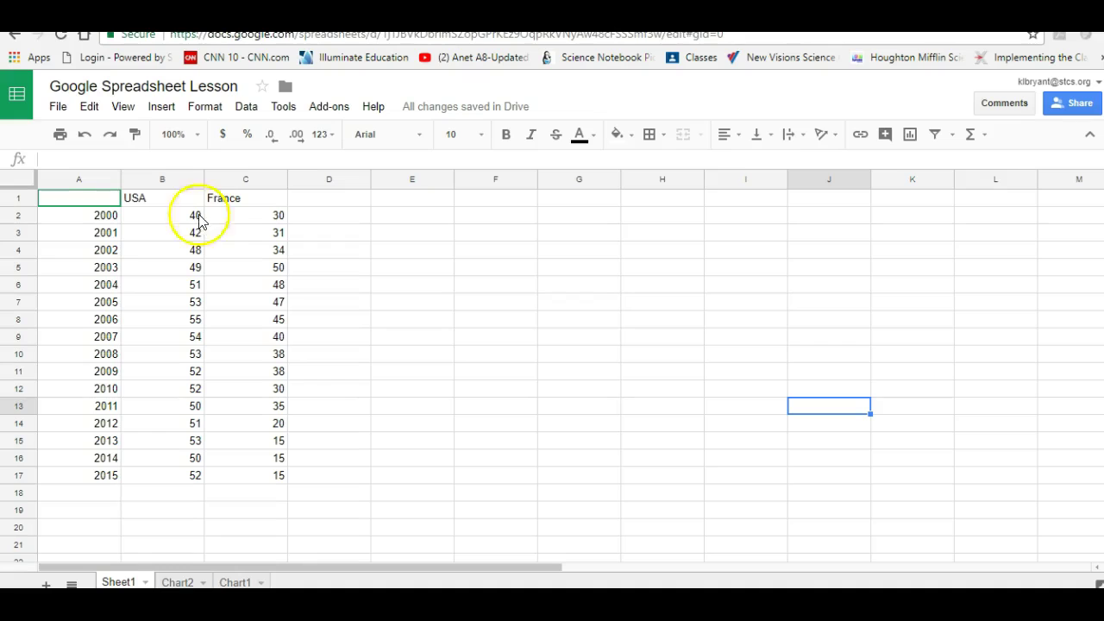
left_click(105, 198)
left_click_drag(125, 202, 239, 201)
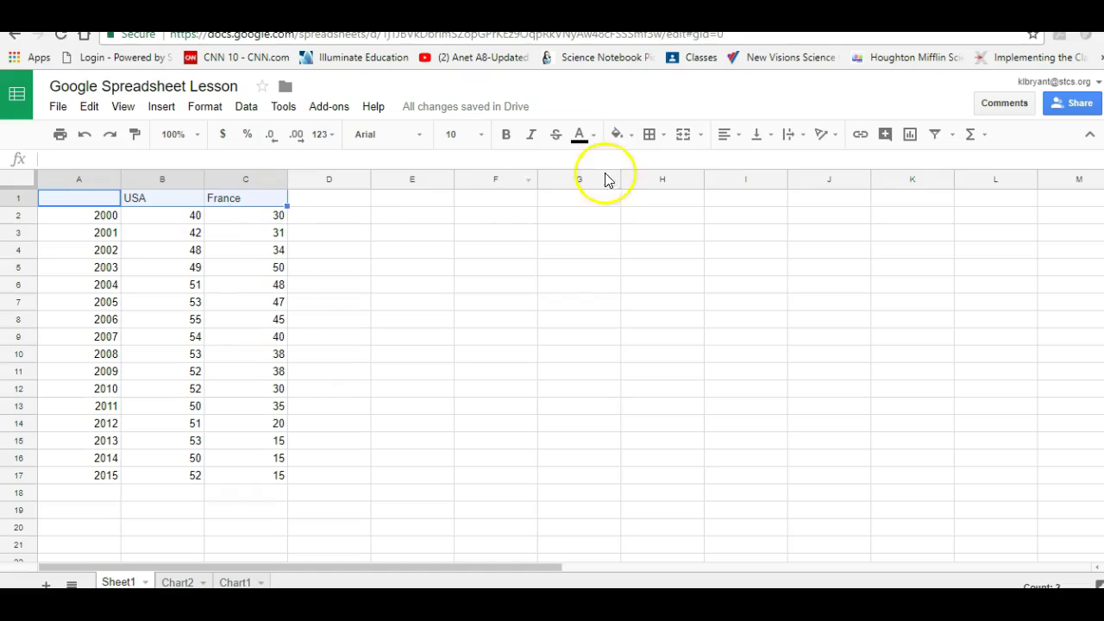
left_click(943, 142)
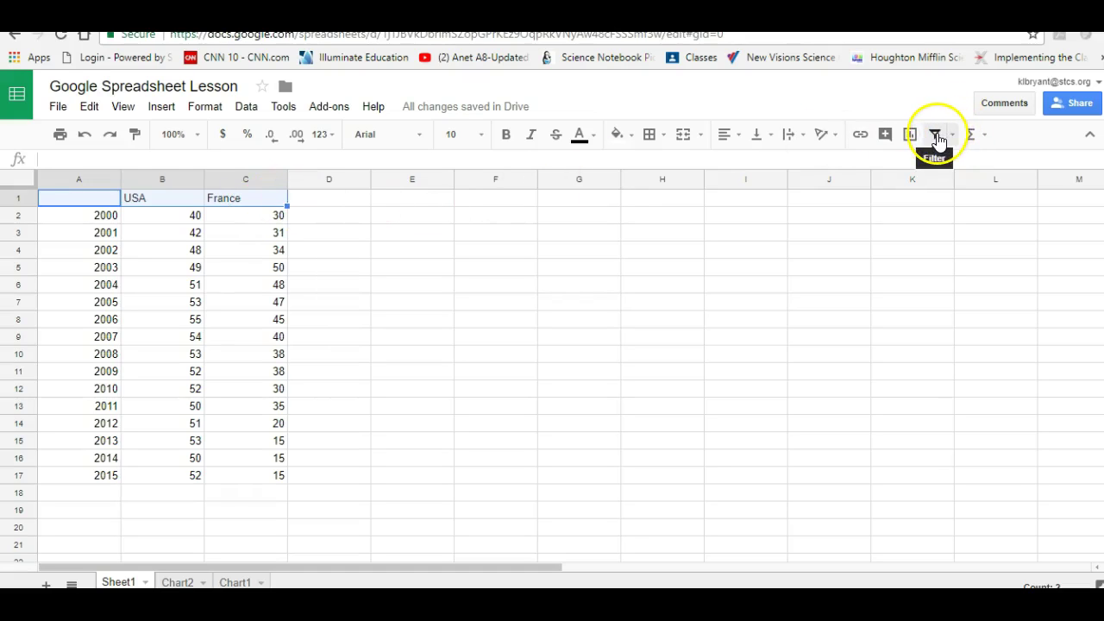
left_click(938, 140)
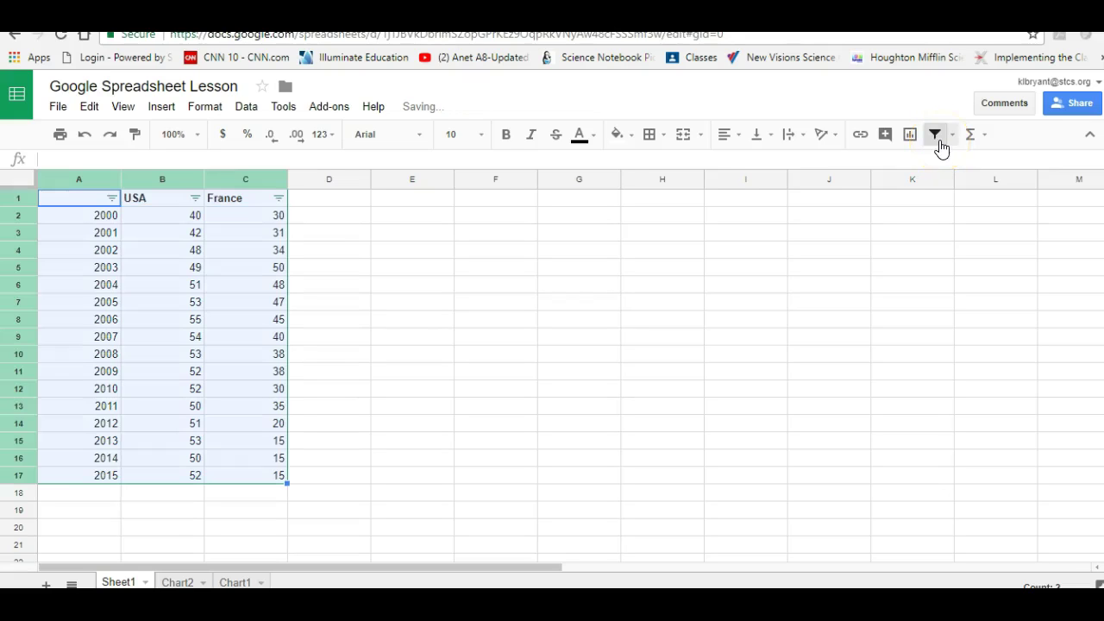
left_click(833, 249)
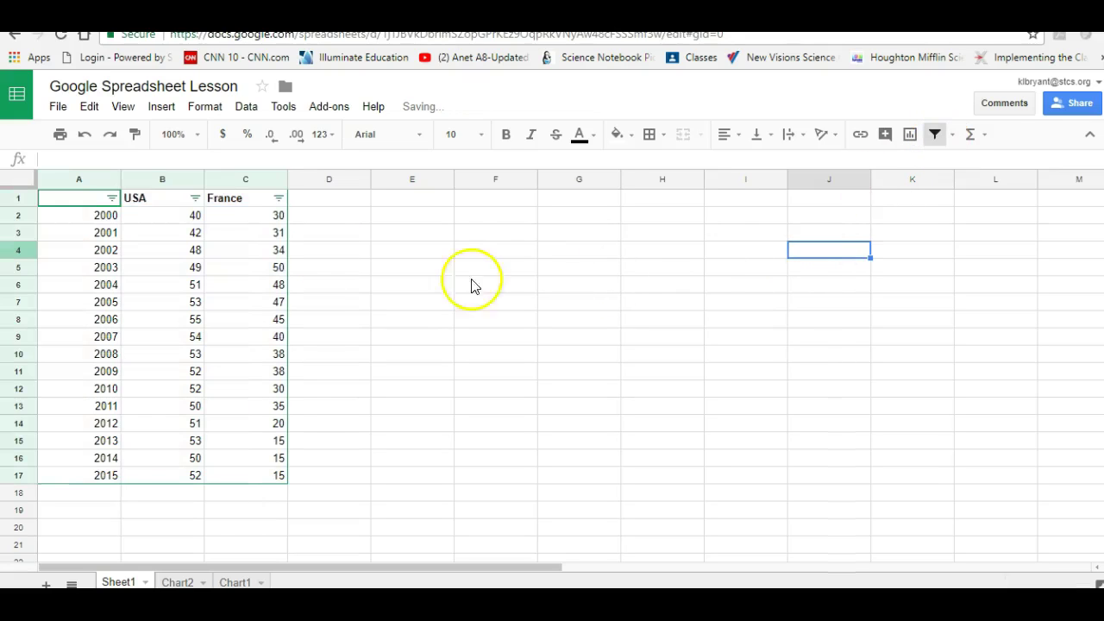
- Filter the USA column by values to exclude 40, 42, 48 and 49, and show all its values again
left_click(196, 200)
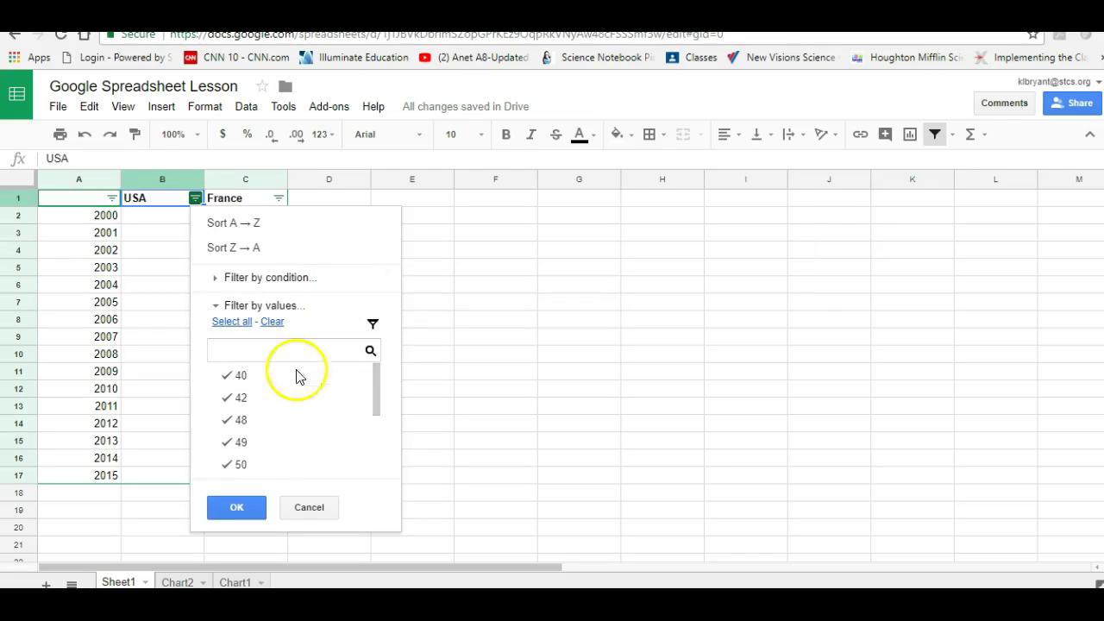
left_click(274, 376)
left_click(276, 399)
left_click(271, 421)
left_click(272, 444)
left_click_drag(377, 394, 375, 458)
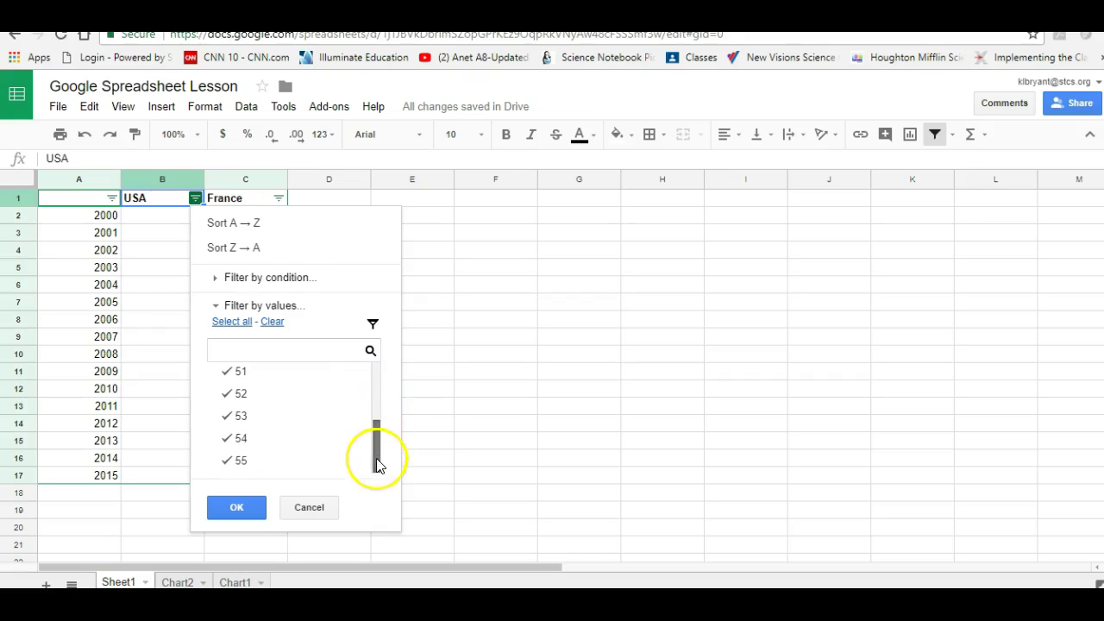
left_click(238, 507)
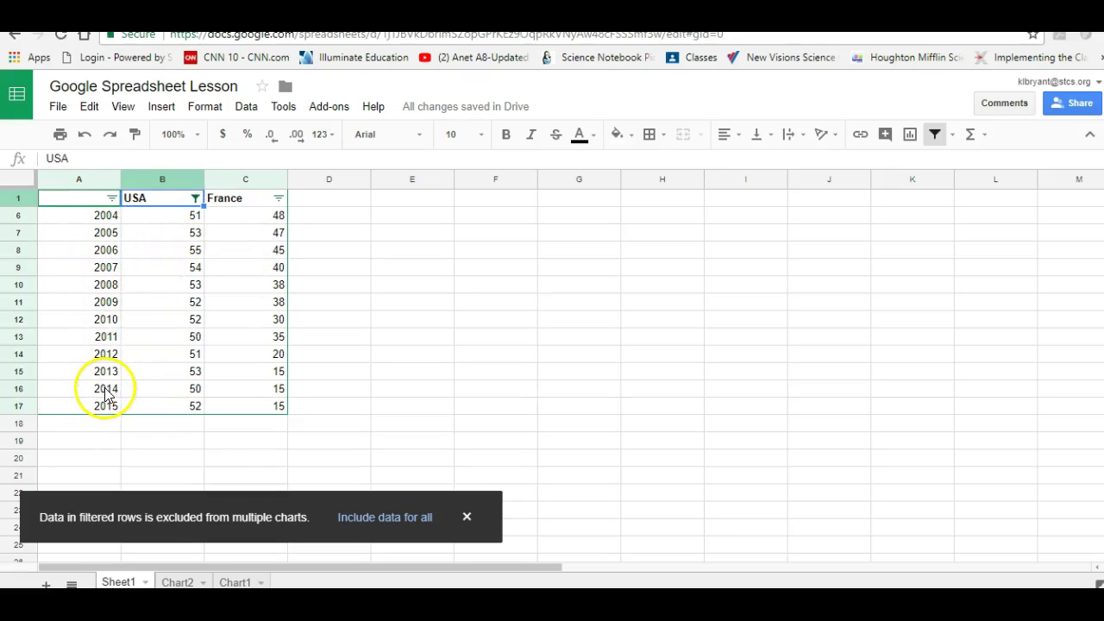
left_click(195, 198)
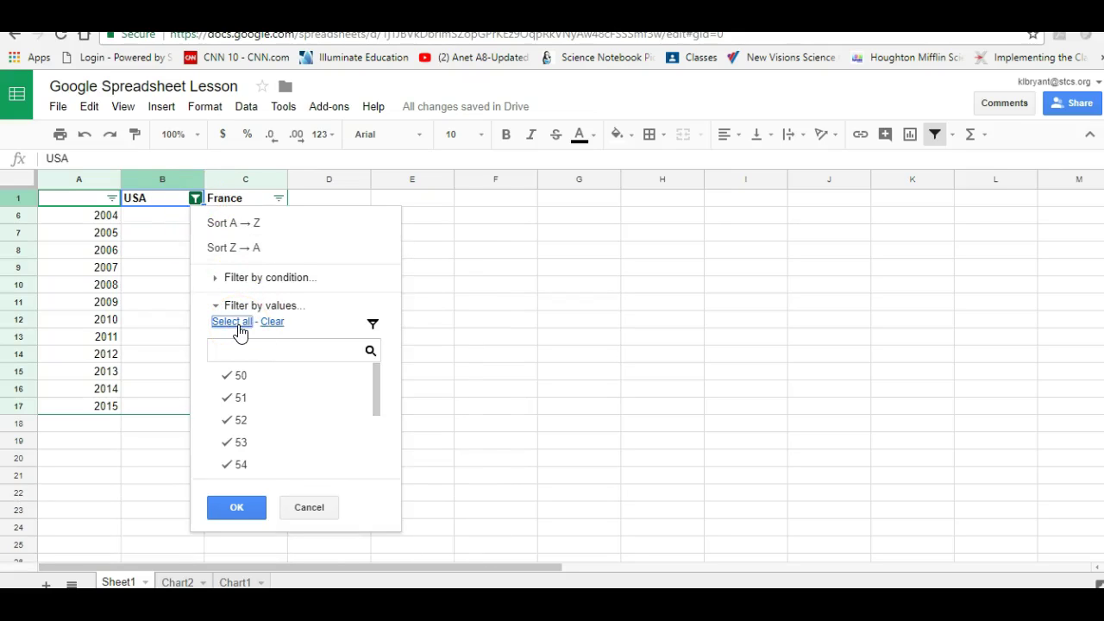
left_click(245, 507)
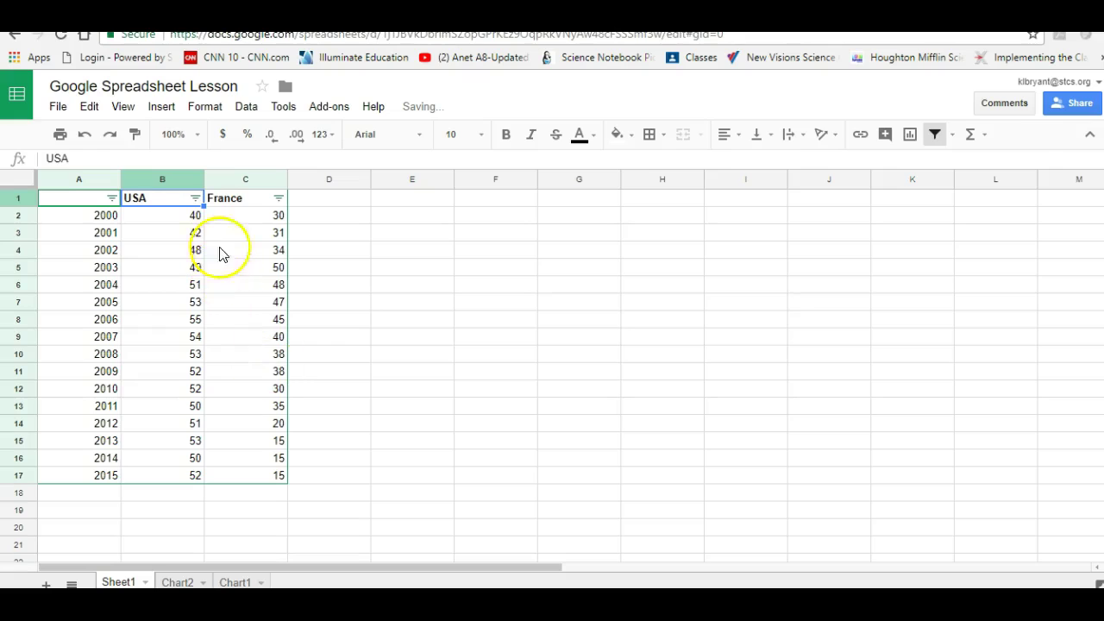
- Sort the data by the USA column from A to Z, and then from Z to A
left_click(194, 198)
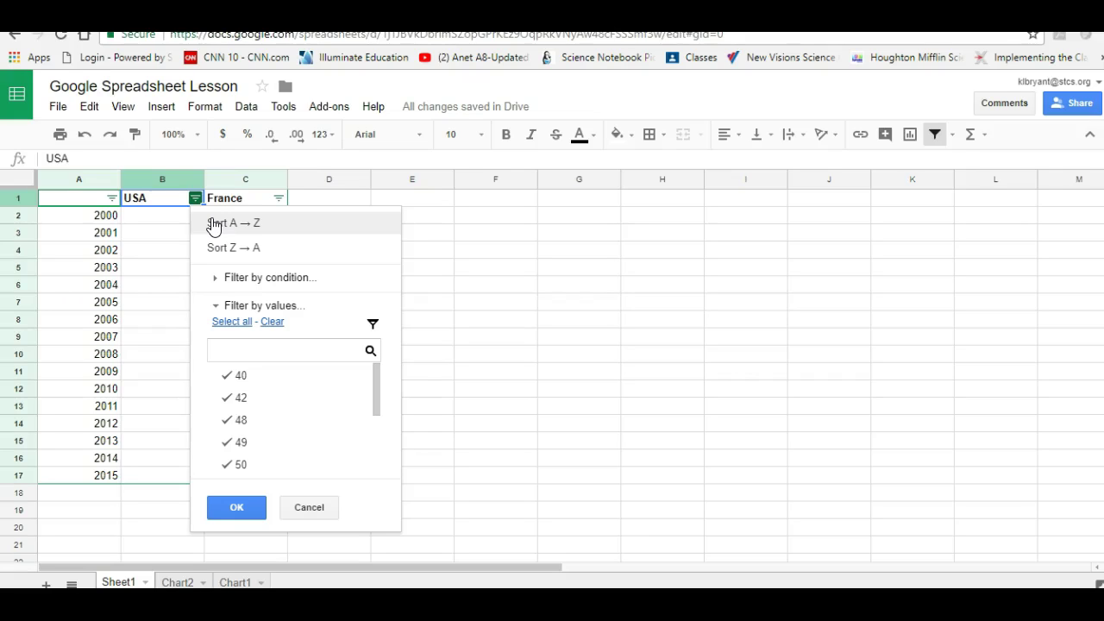
left_click(239, 224)
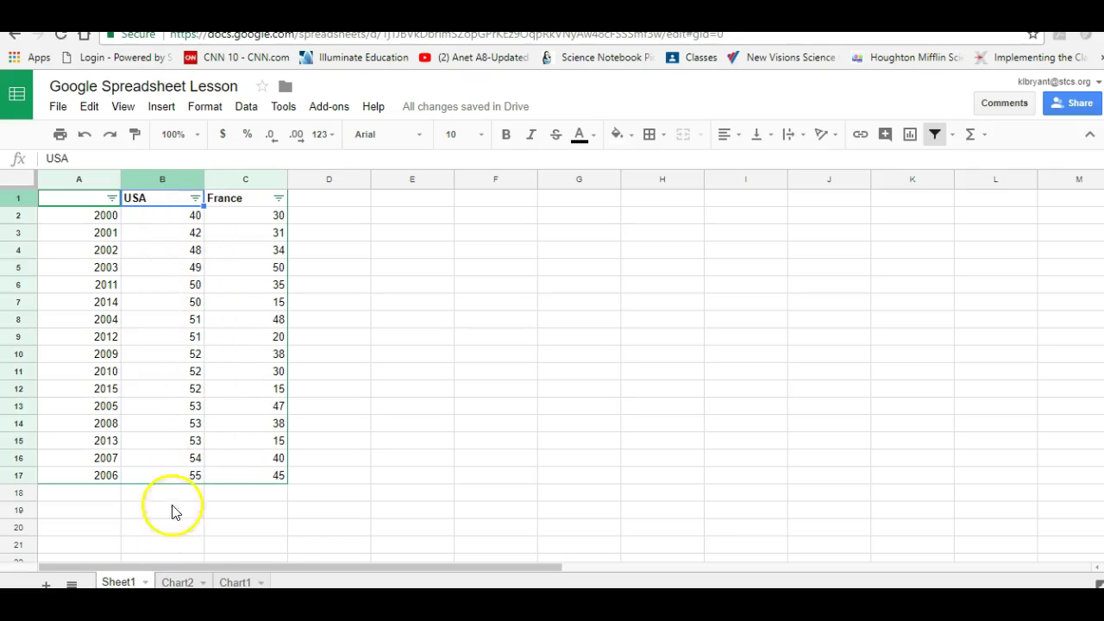
left_click(195, 200)
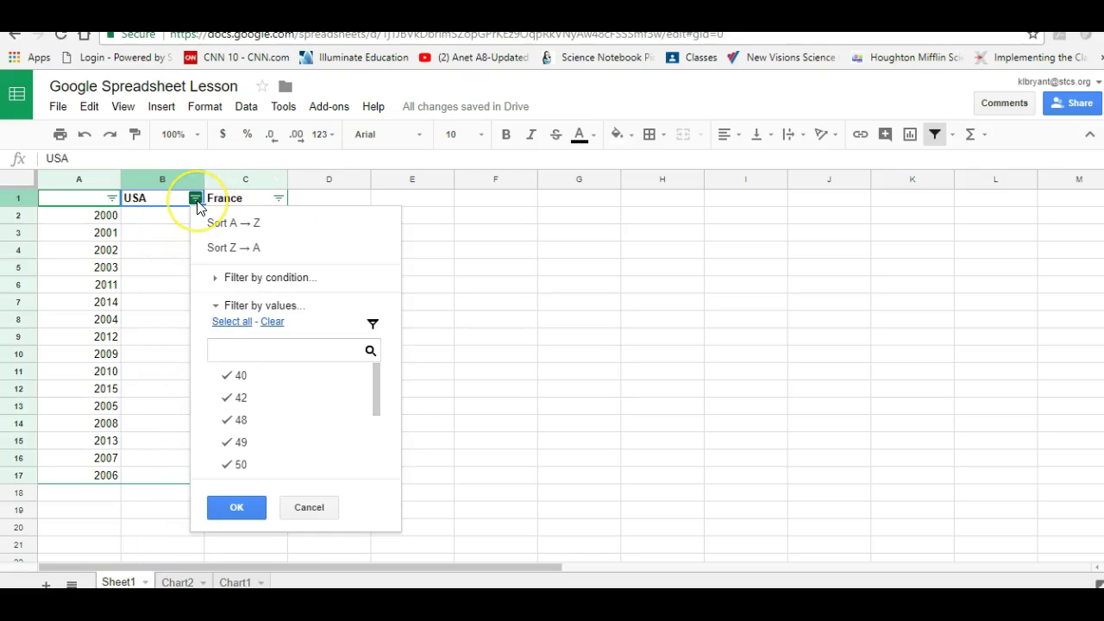
left_click(242, 250)
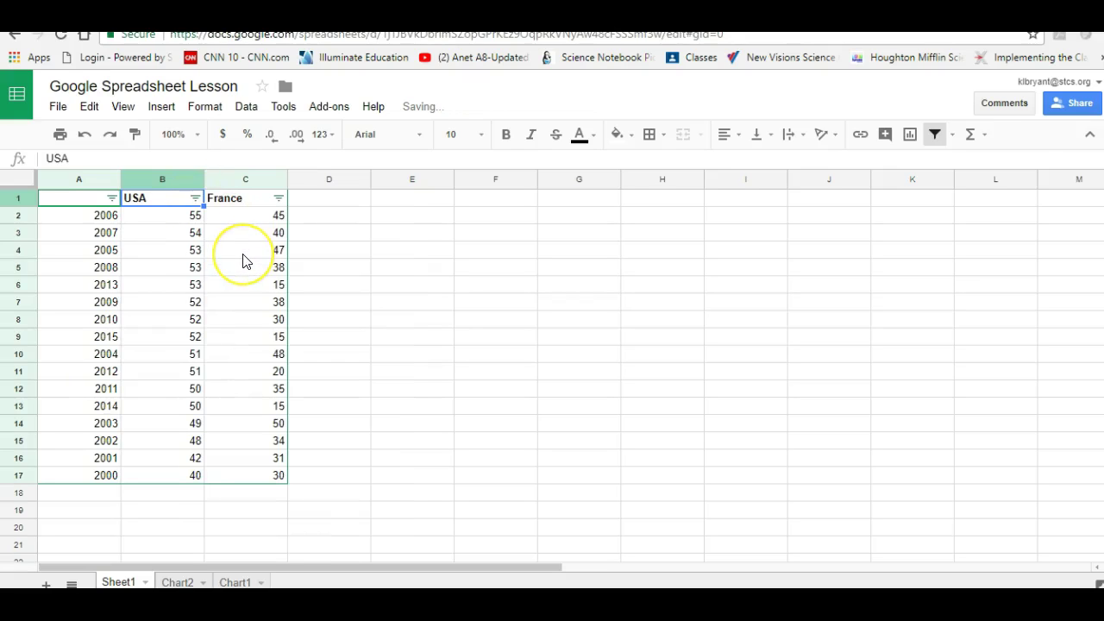
- Sort the data back into year order by sorting column A from A to Z
left_click(196, 199)
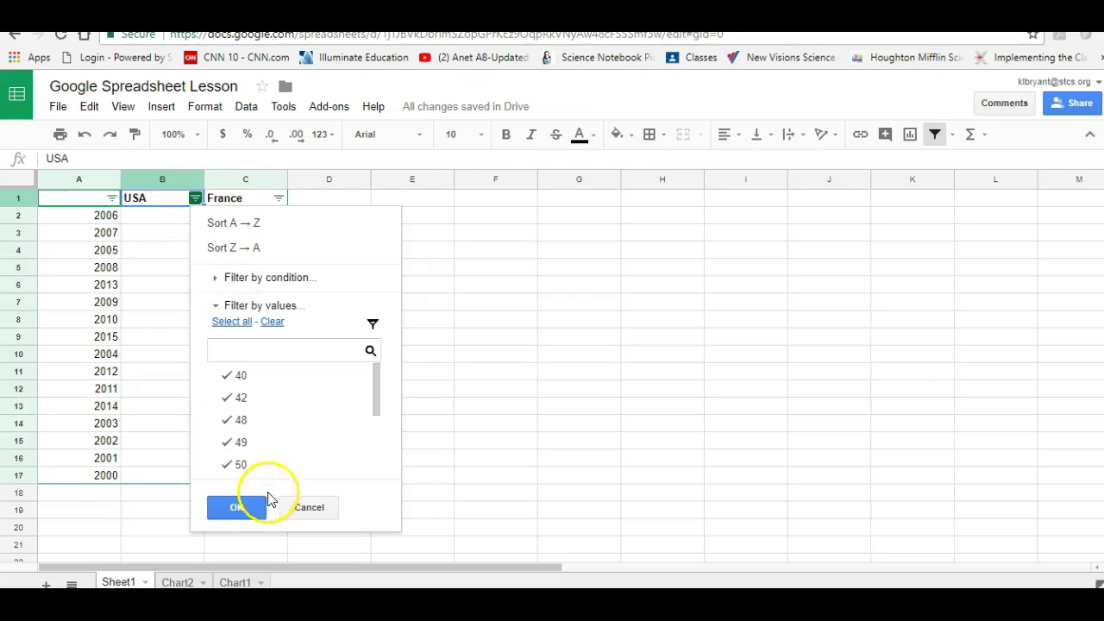
left_click(241, 507)
left_click(111, 199)
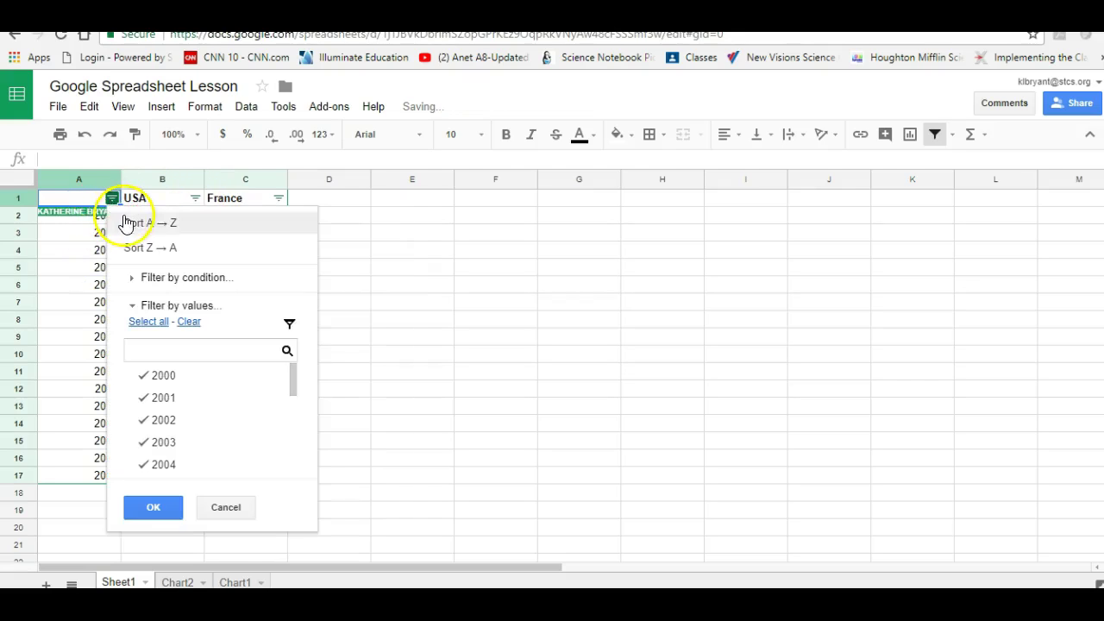
left_click(318, 217)
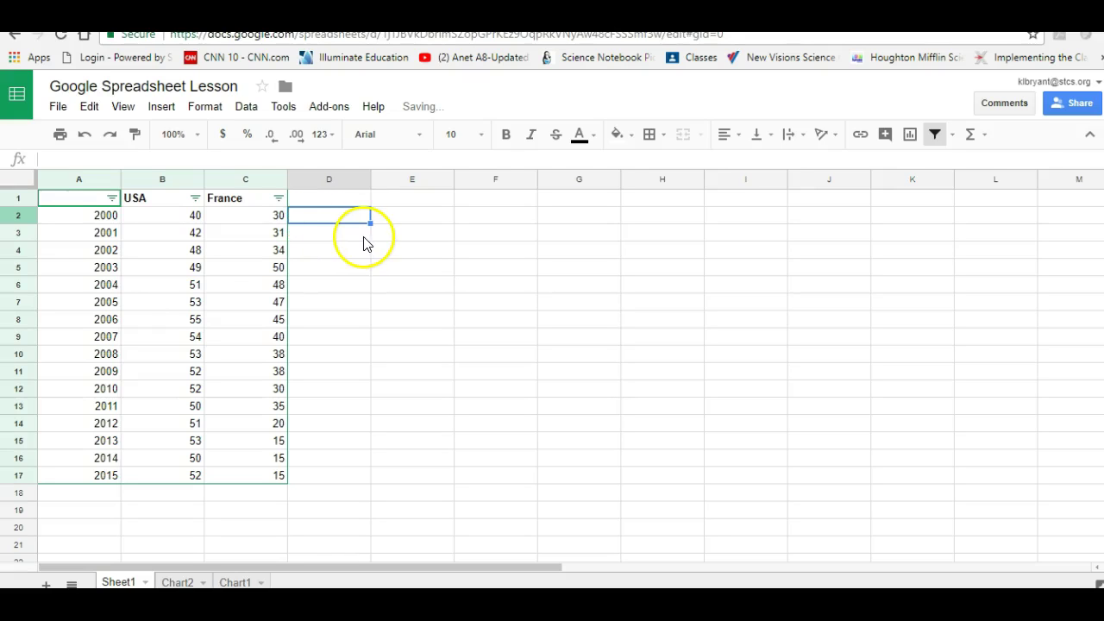
- Explore the "Text is exactly" filter condition for the USA column, and filter by values to show only 48
left_click(194, 199)
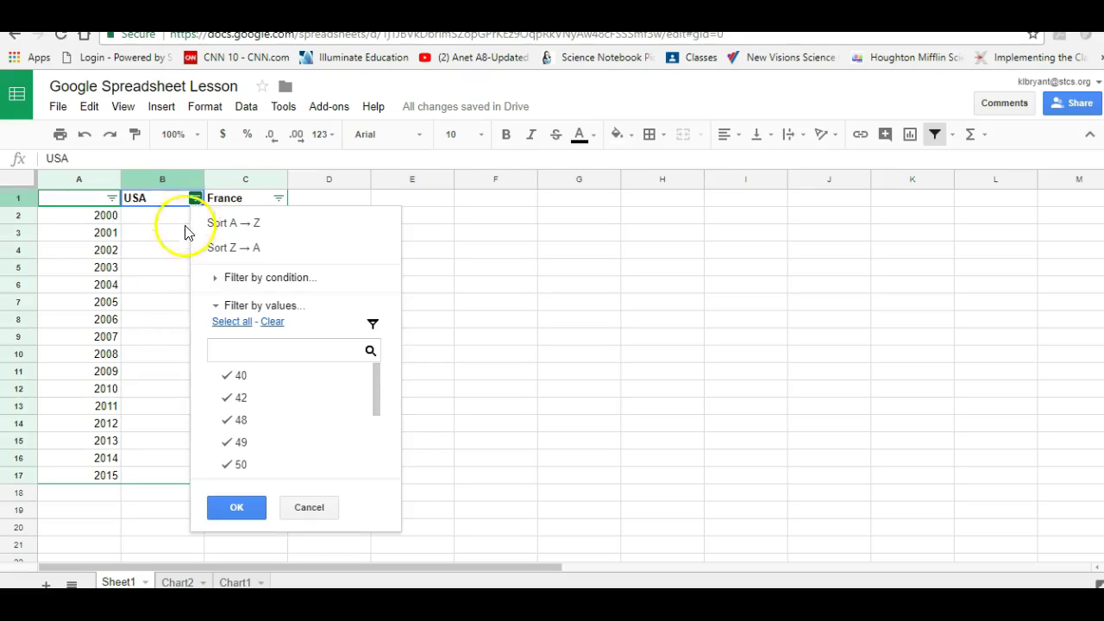
left_click(221, 279)
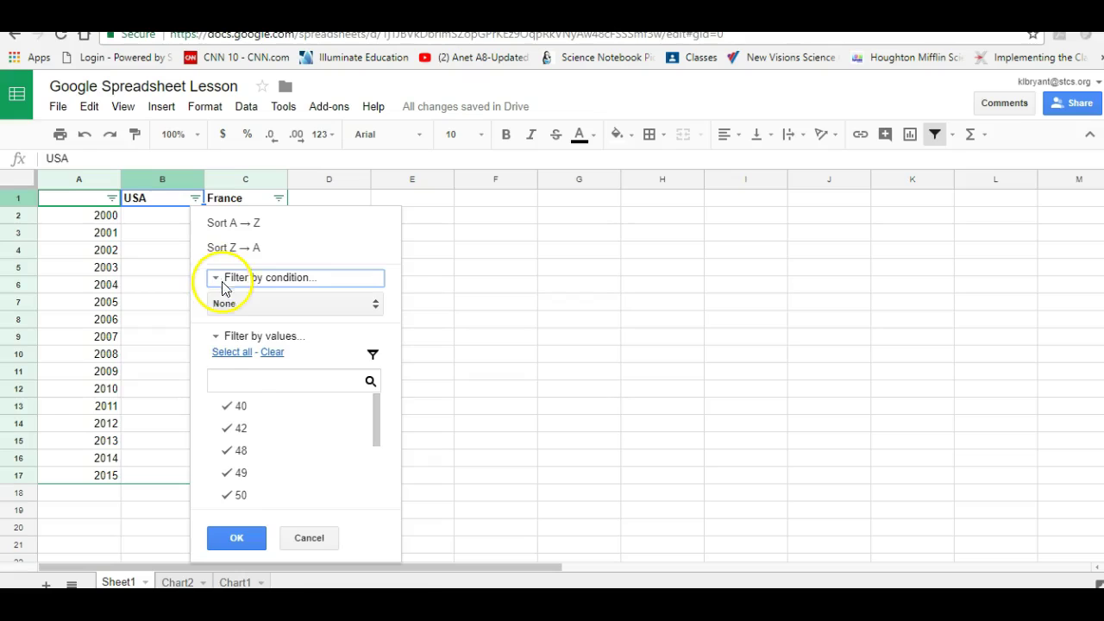
left_click(258, 304)
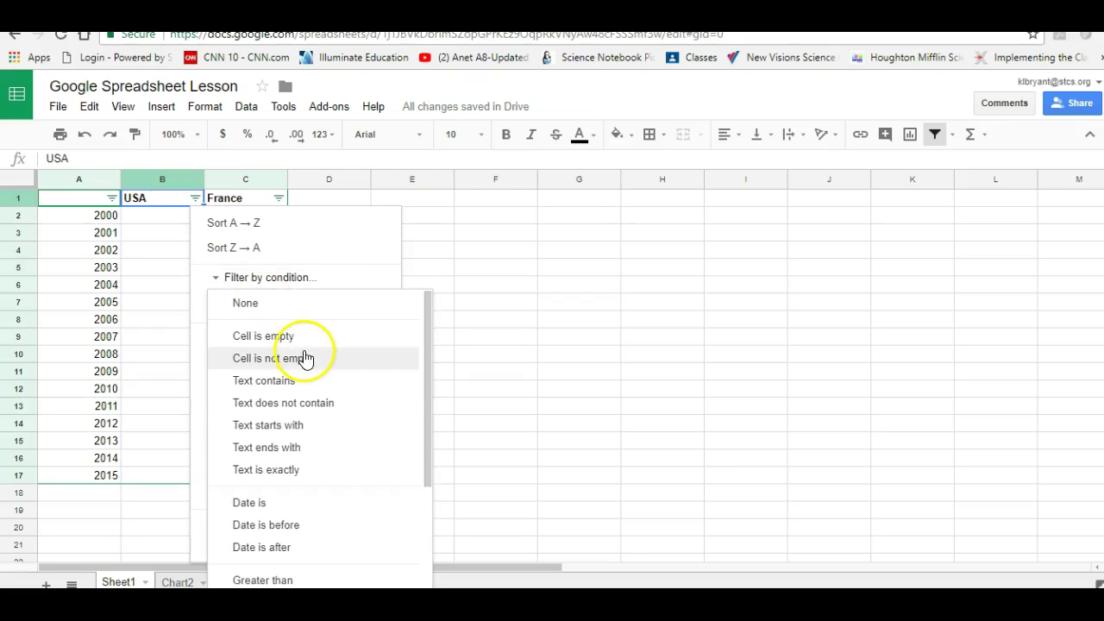
left_click(292, 474)
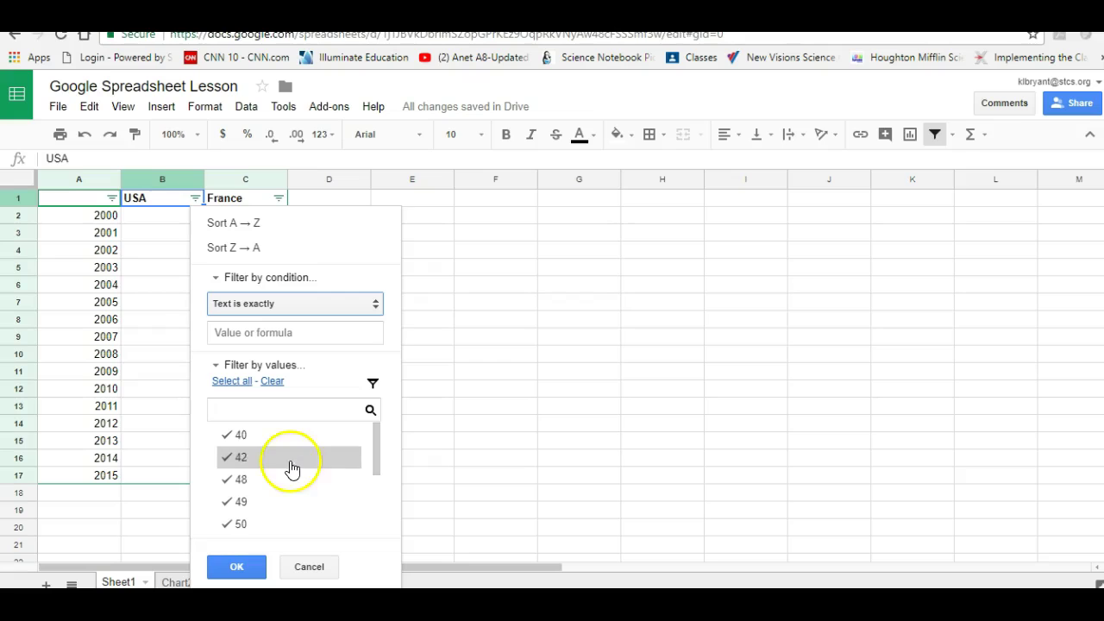
left_click(273, 385)
left_click(241, 481)
left_click(238, 567)
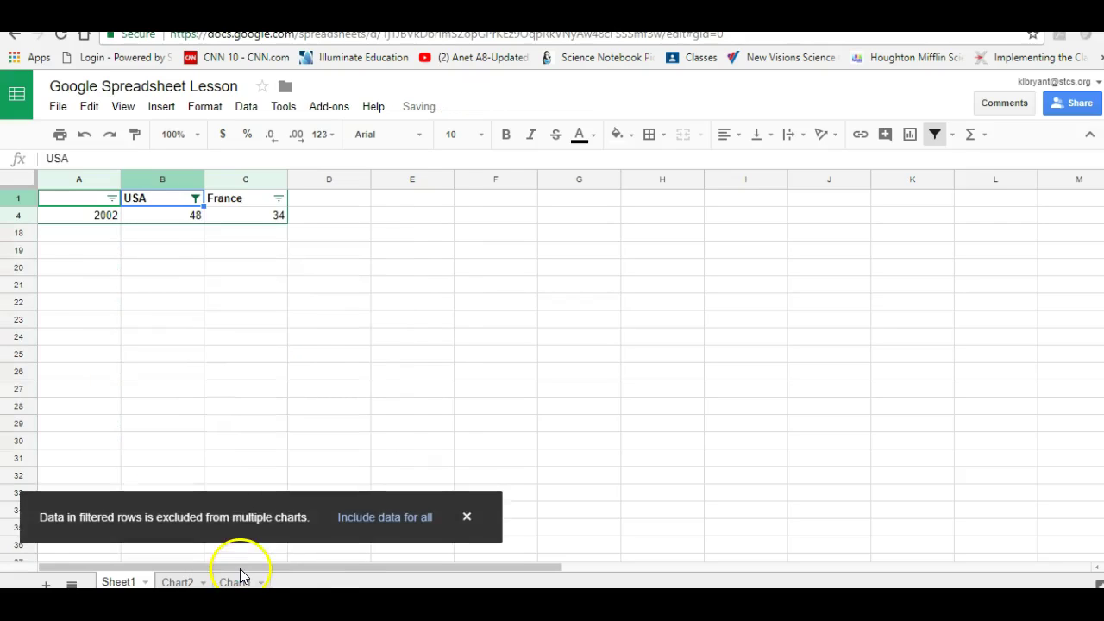
- Reselect all values in the USA column's filter and sort the year column from A to Z
left_click(195, 200)
left_click(272, 322)
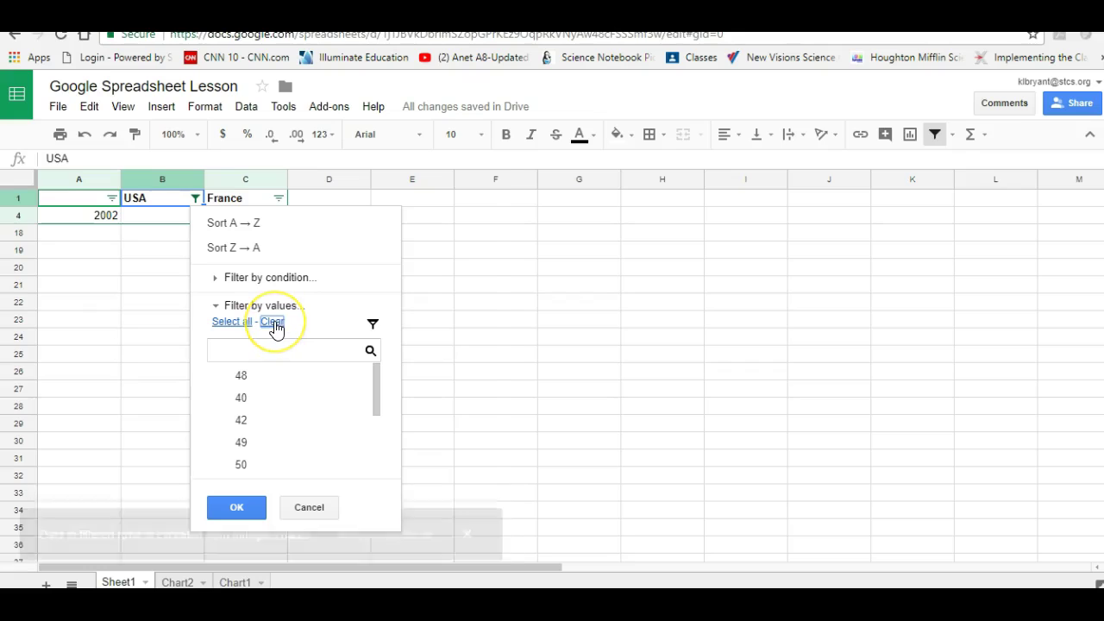
left_click(231, 321)
left_click(245, 511)
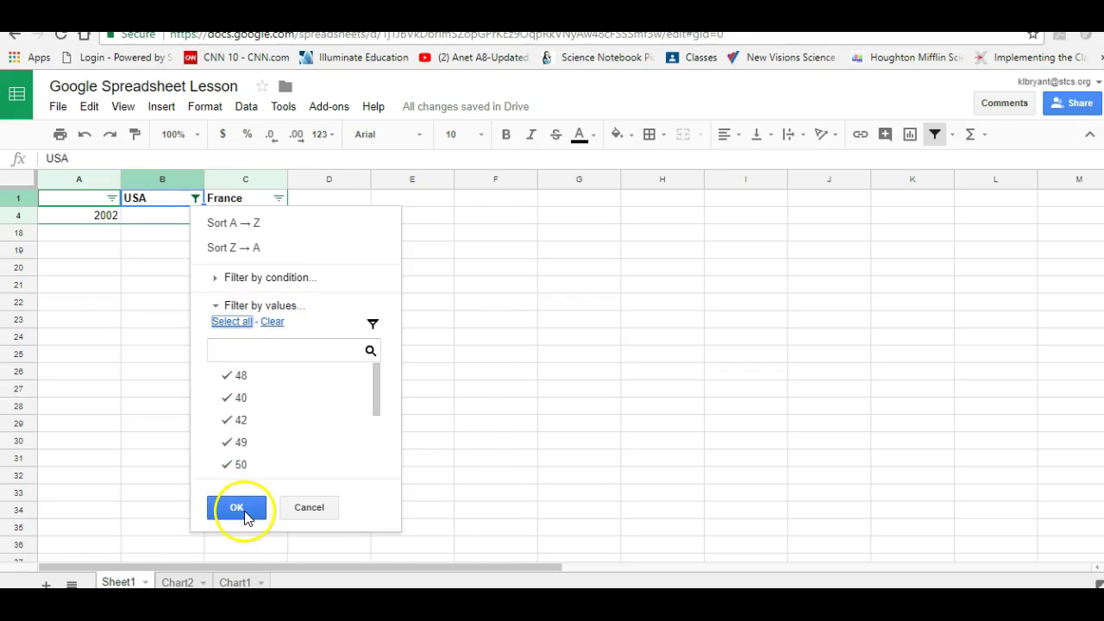
left_click(564, 376)
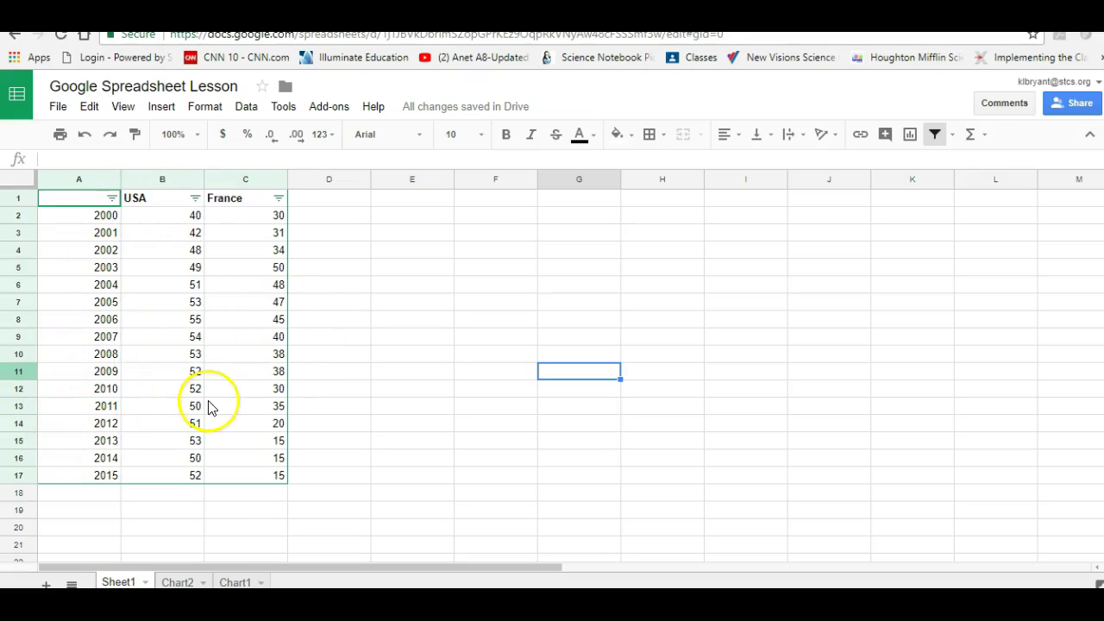
left_click(112, 198)
left_click(138, 222)
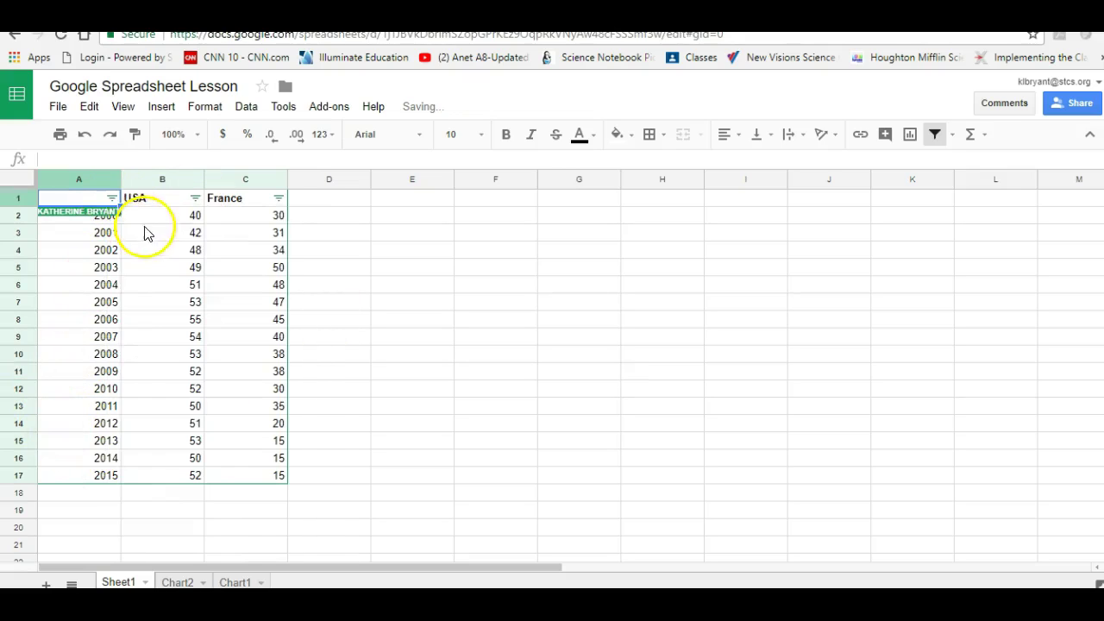
left_click(352, 240)
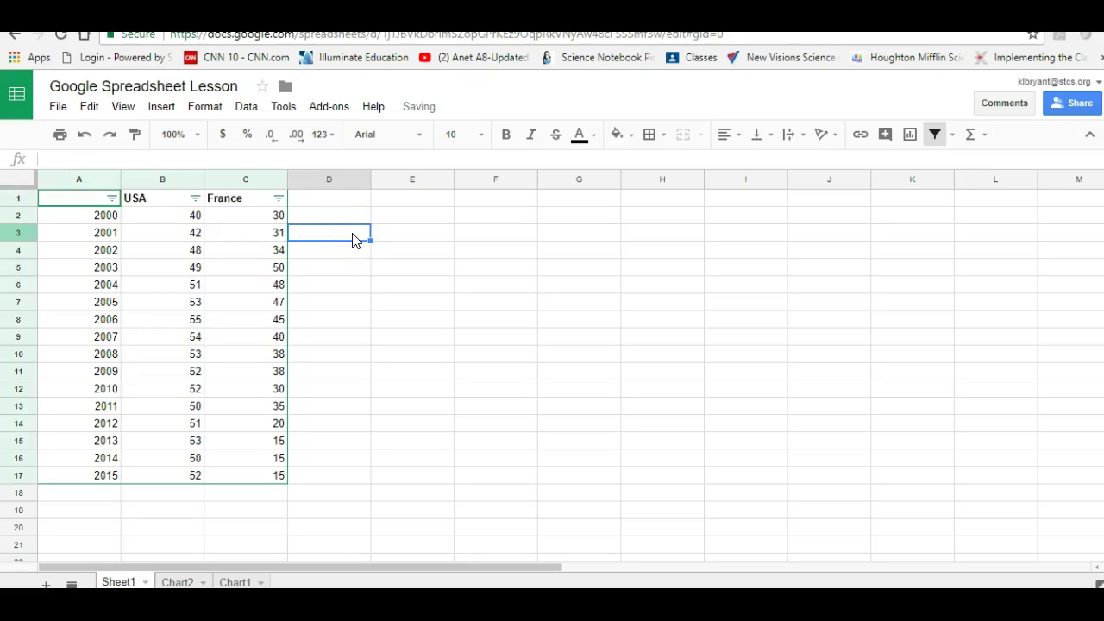
- Remove the filter from the header row A1:C1
left_click(112, 201)
left_click_drag(112, 201, 231, 202)
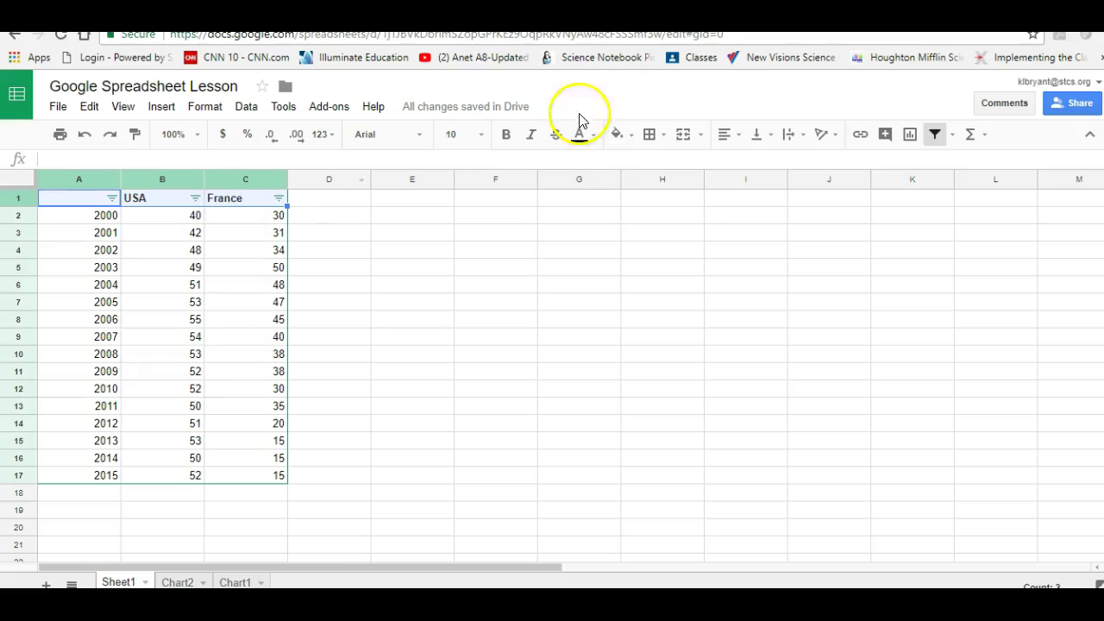
left_click(940, 138)
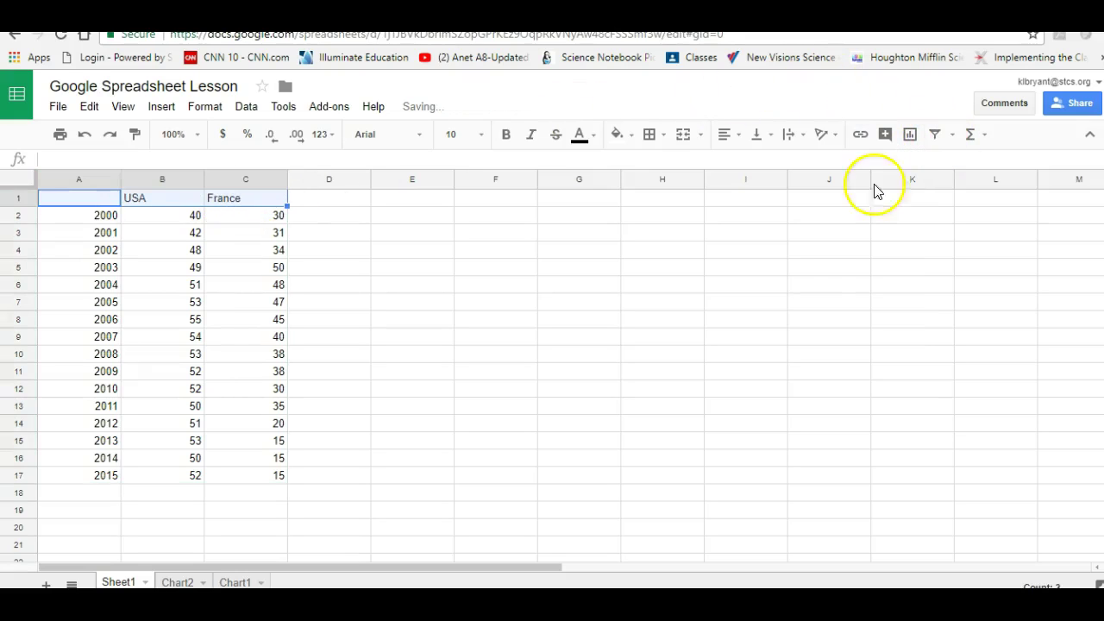
left_click(811, 289)
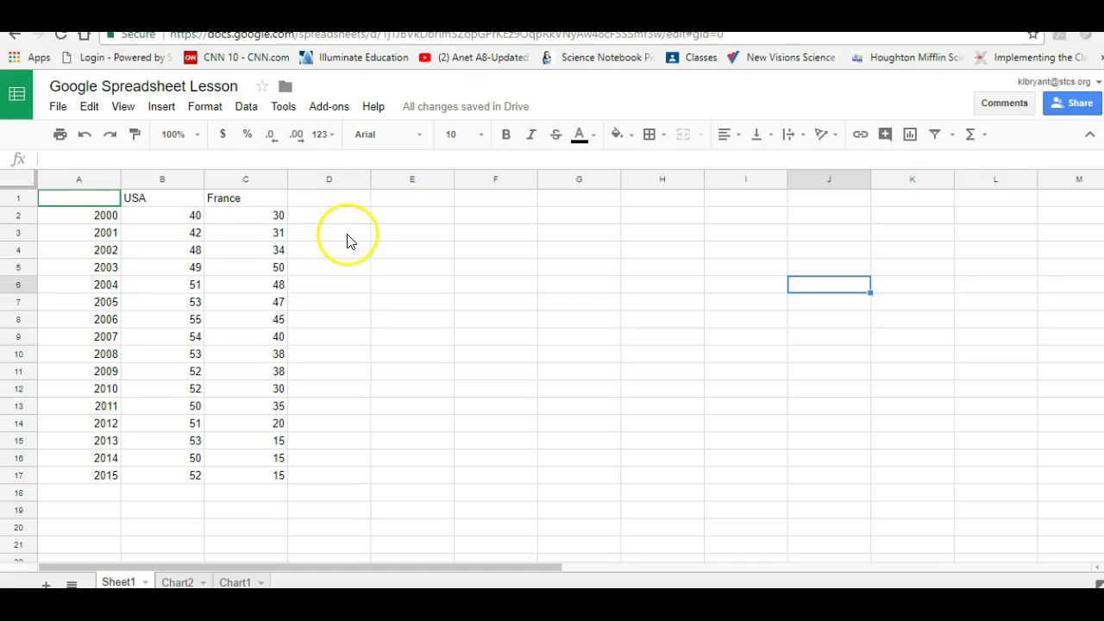
- Insert the AVERAGE of the USA percentages in B2:B17 directly below the column, in B18
scroll(349, 242, "down", 1)
scroll(349, 242, "up", 1)
left_click_drag(176, 221, 191, 476)
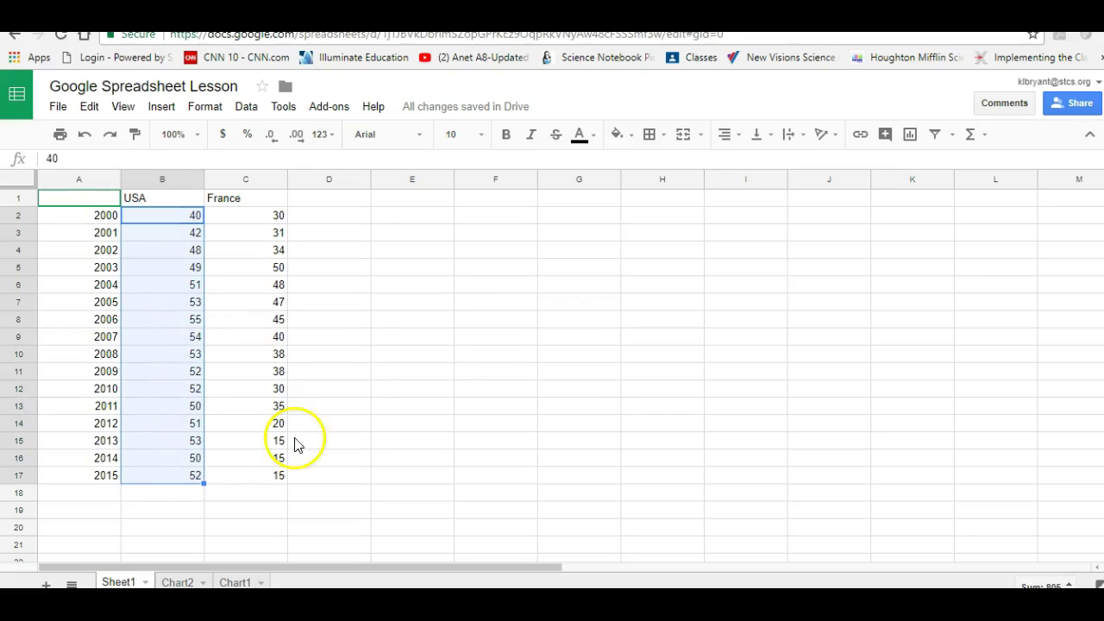
left_click(986, 141)
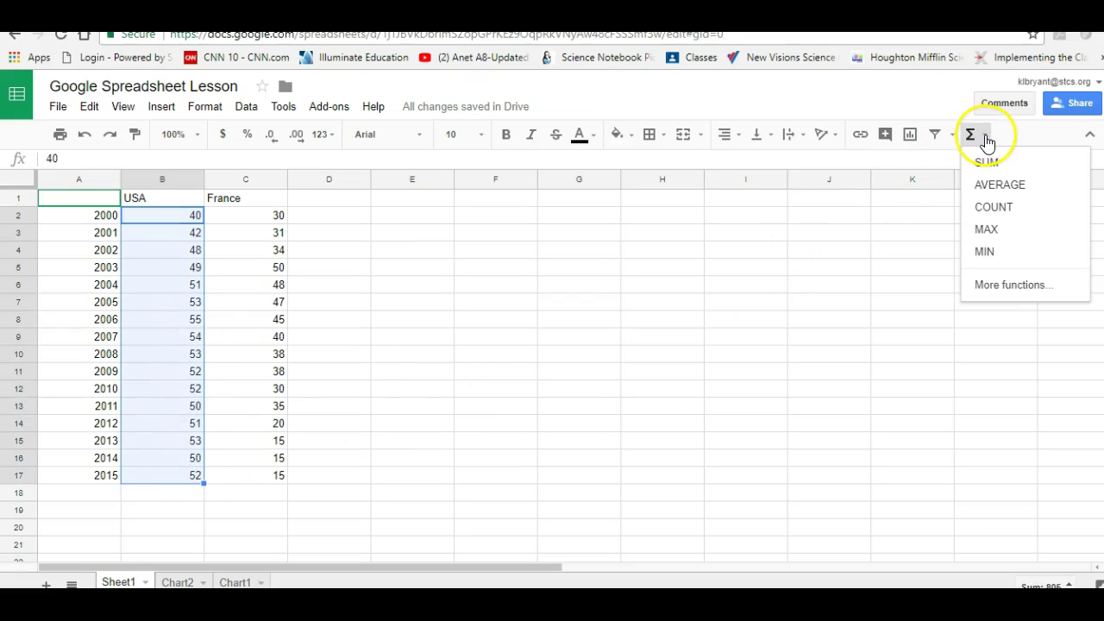
left_click(998, 185)
left_click(724, 304)
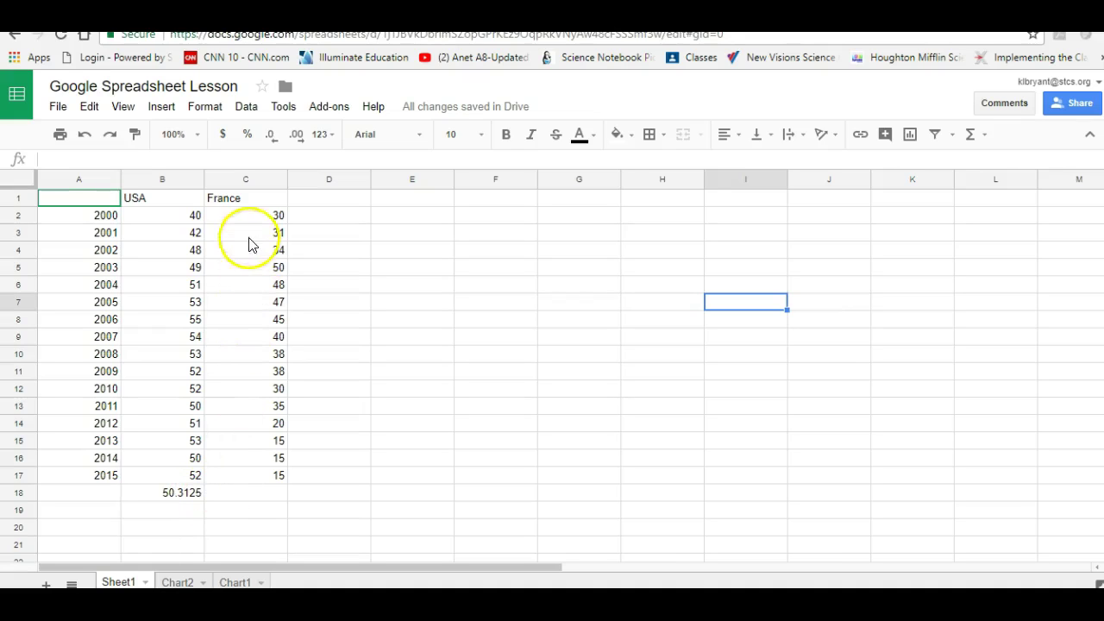
- Insert the SUM of the France percentages in C2:C17 directly below the column, in C18
left_click_drag(241, 216, 247, 480)
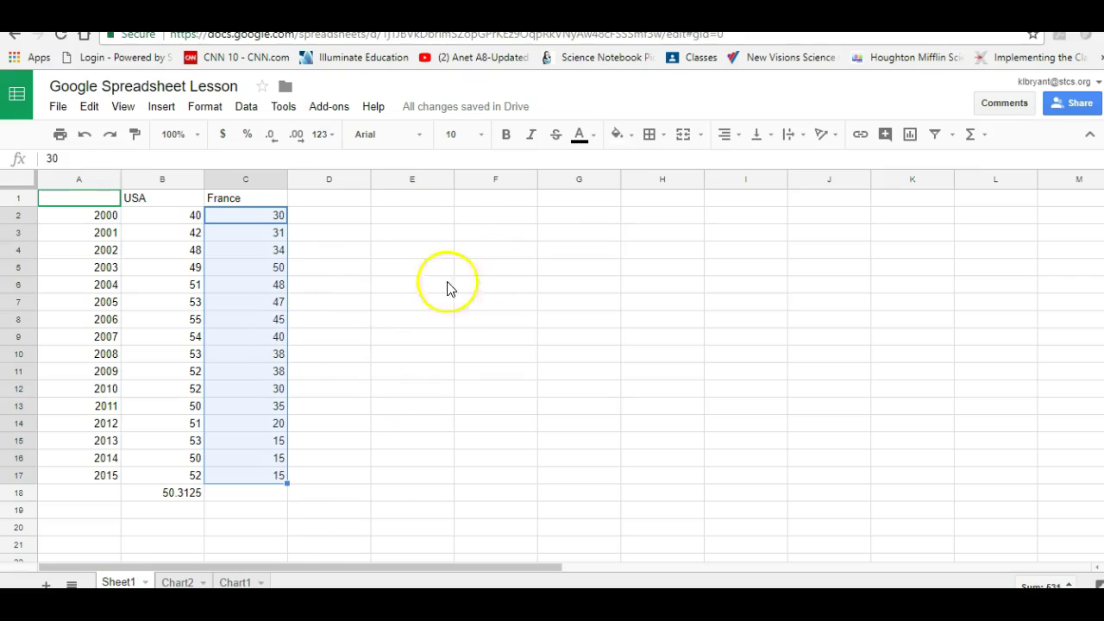
left_click(983, 135)
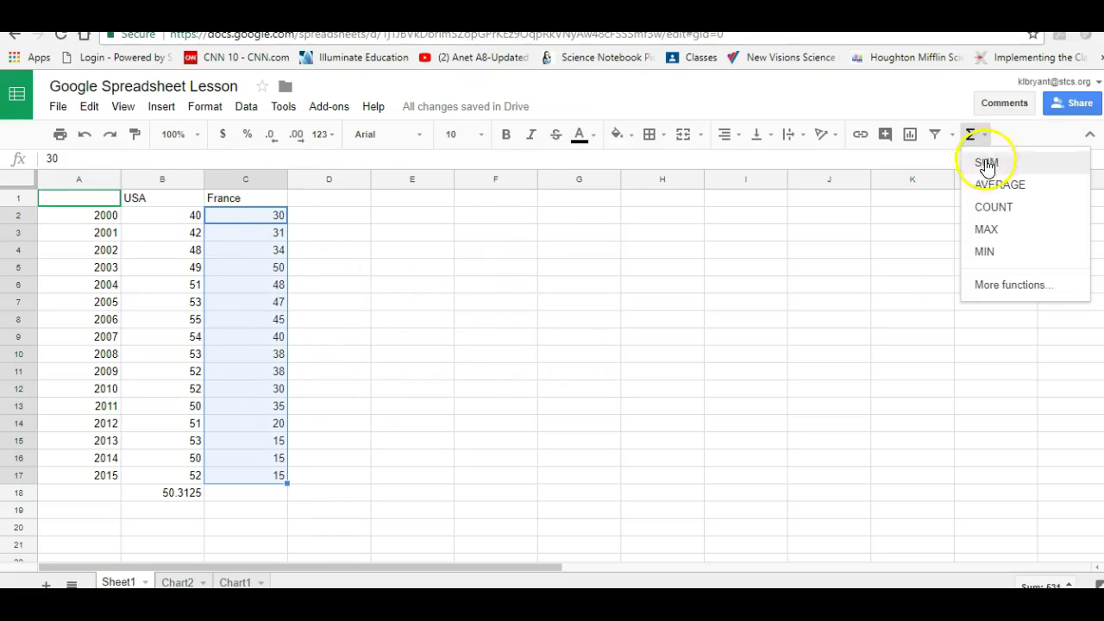
left_click(1035, 164)
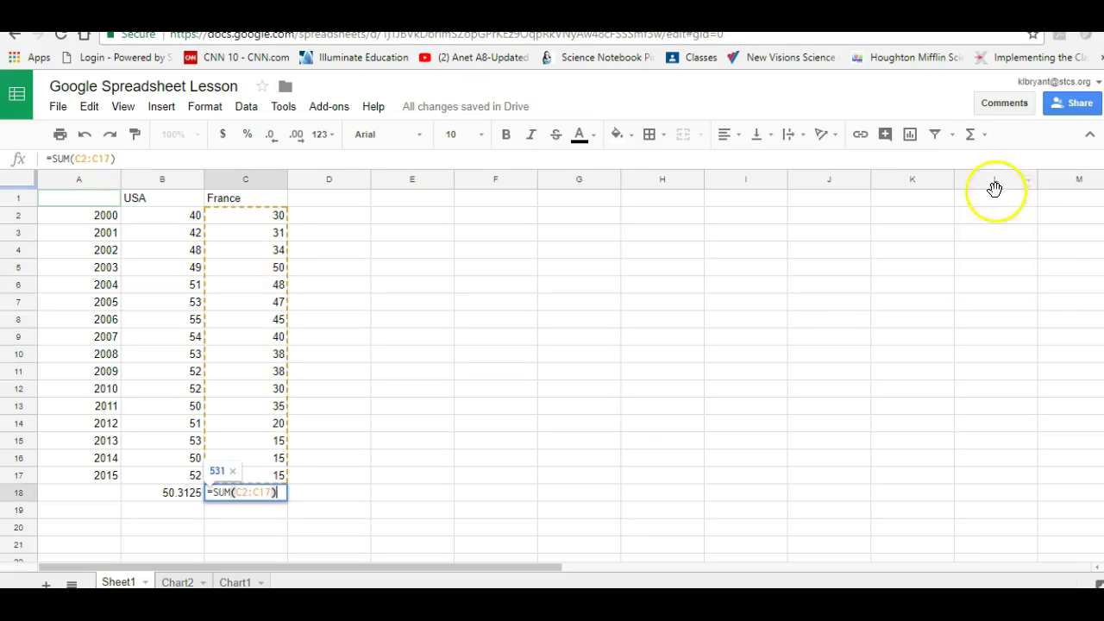
left_click(608, 474)
left_click(260, 500)
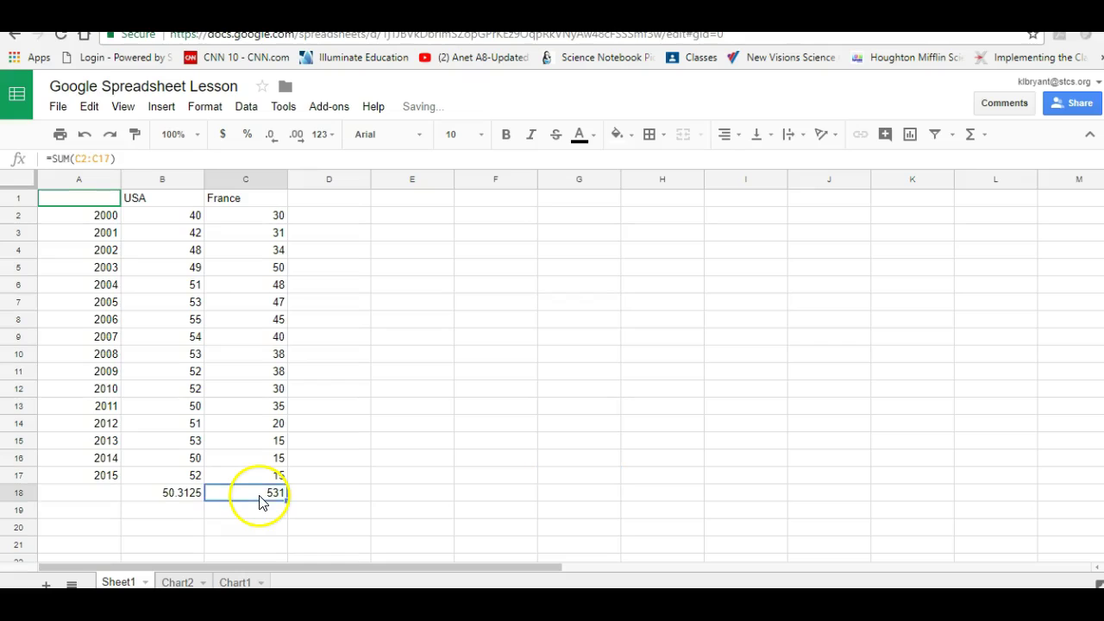
- Remove the average and sum results in row 18 below the data
left_click(177, 504)
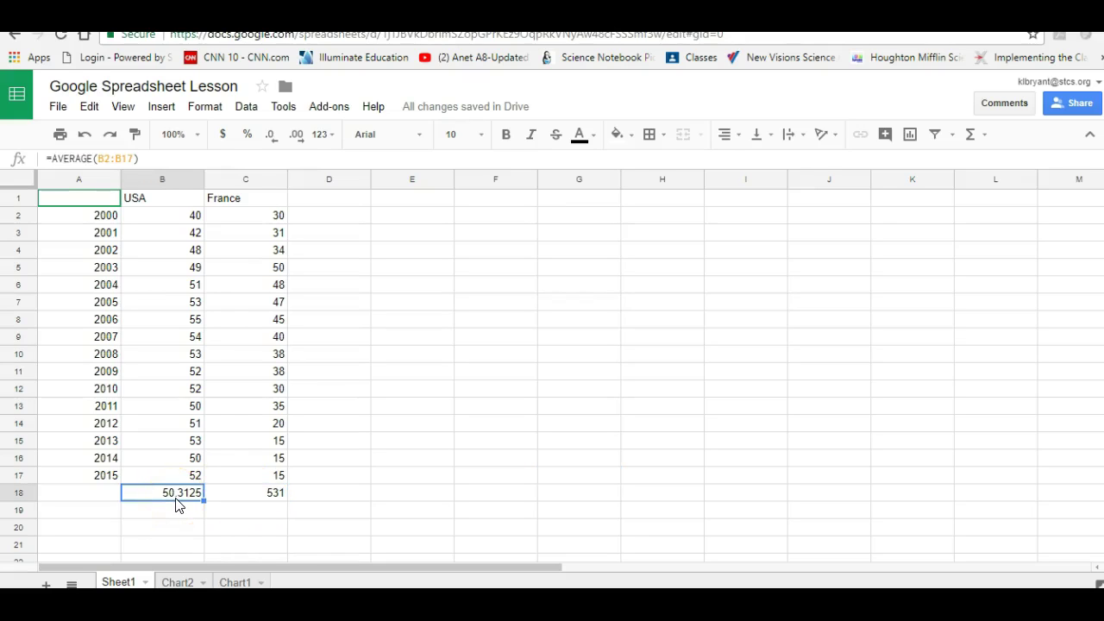
left_click(19, 492)
right_click(21, 493)
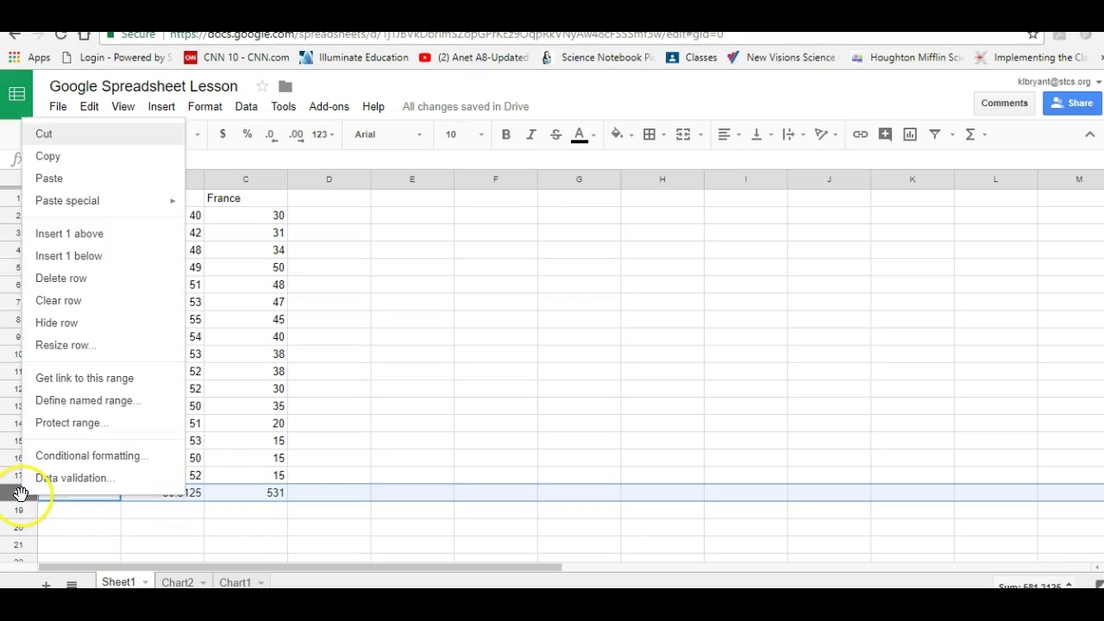
left_click(121, 290)
left_click(543, 301)
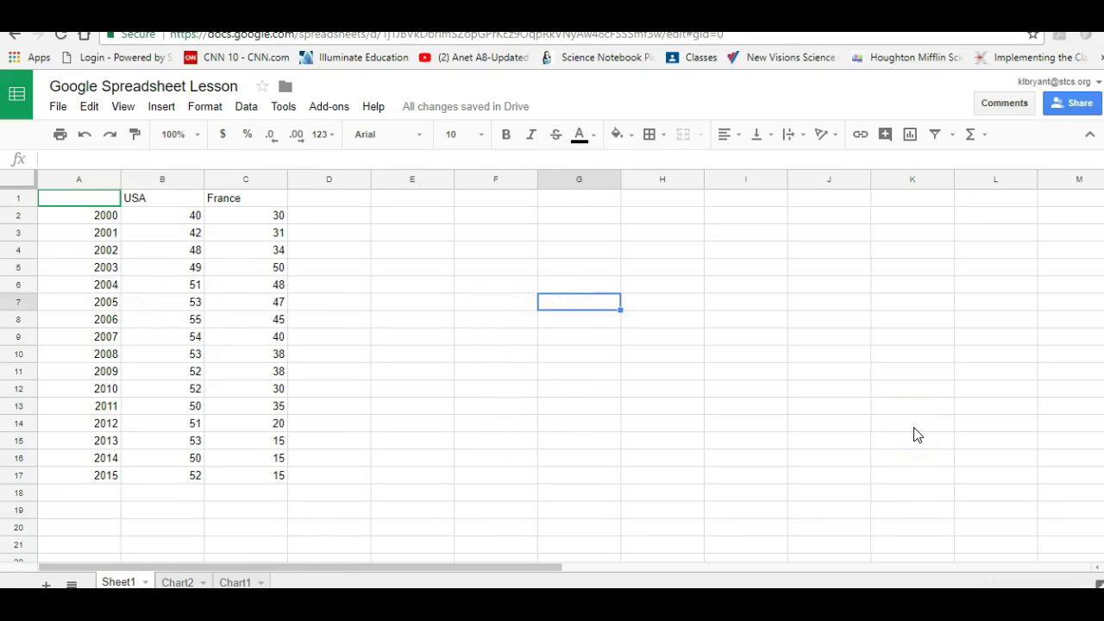
left_click(333, 205)
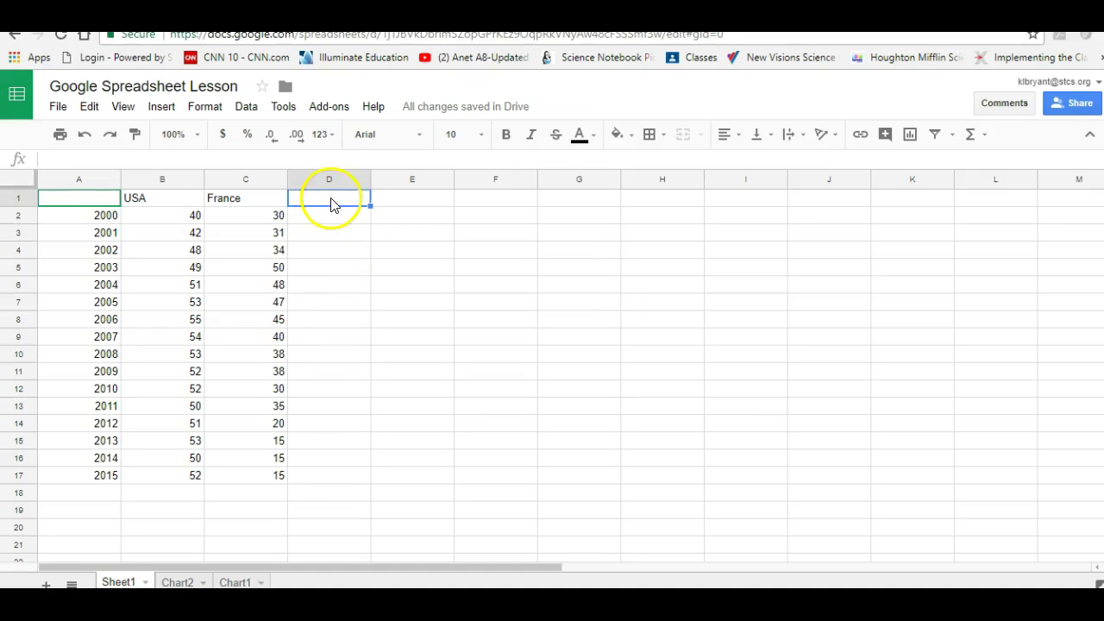
left_click(405, 202)
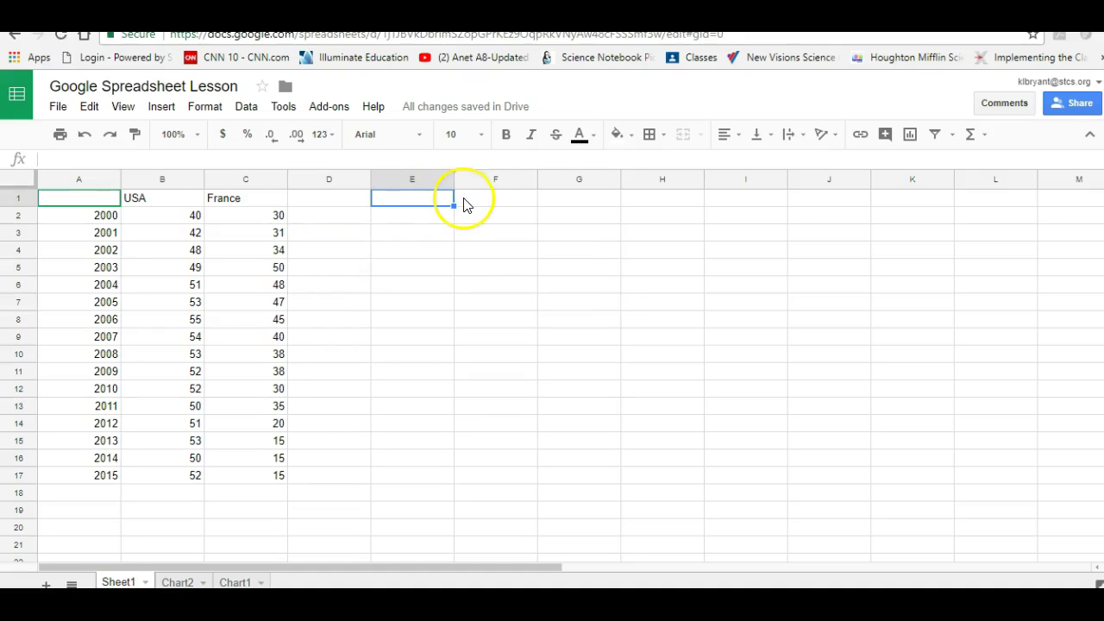
left_click(463, 202)
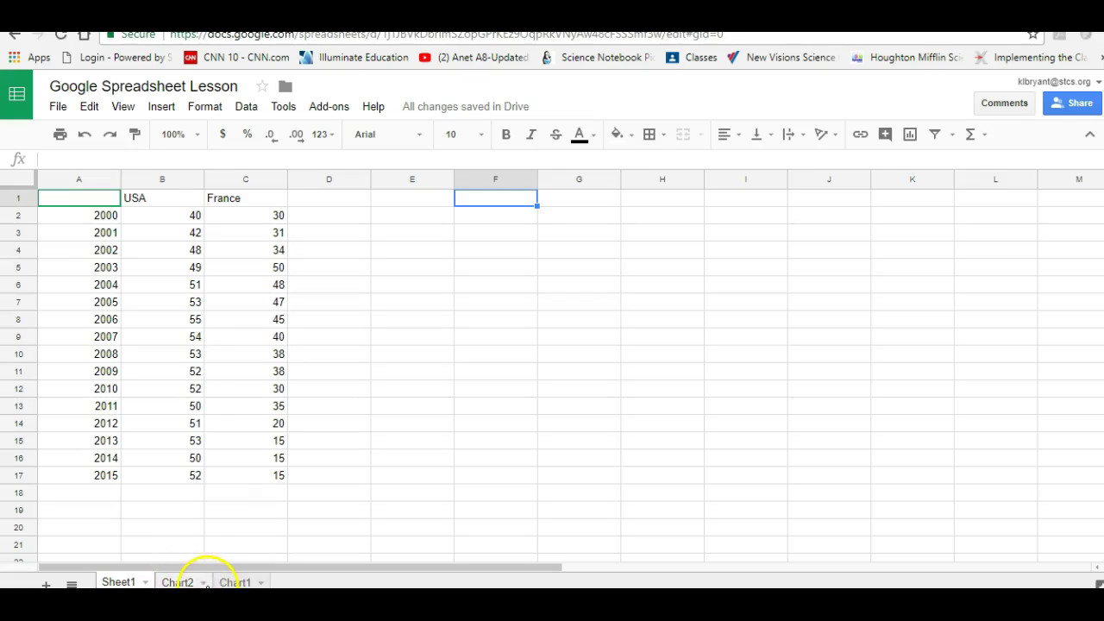
- Rename the Chart2 sheet, which holds the two-country line chart, as "US & FRANCE"
left_click(190, 582)
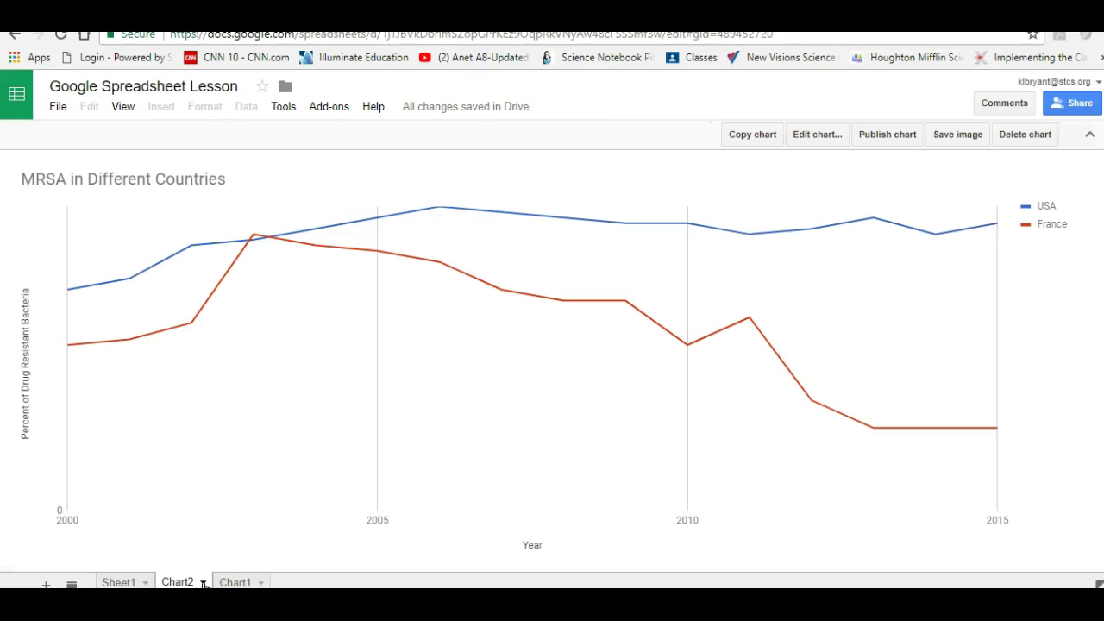
left_click(138, 582)
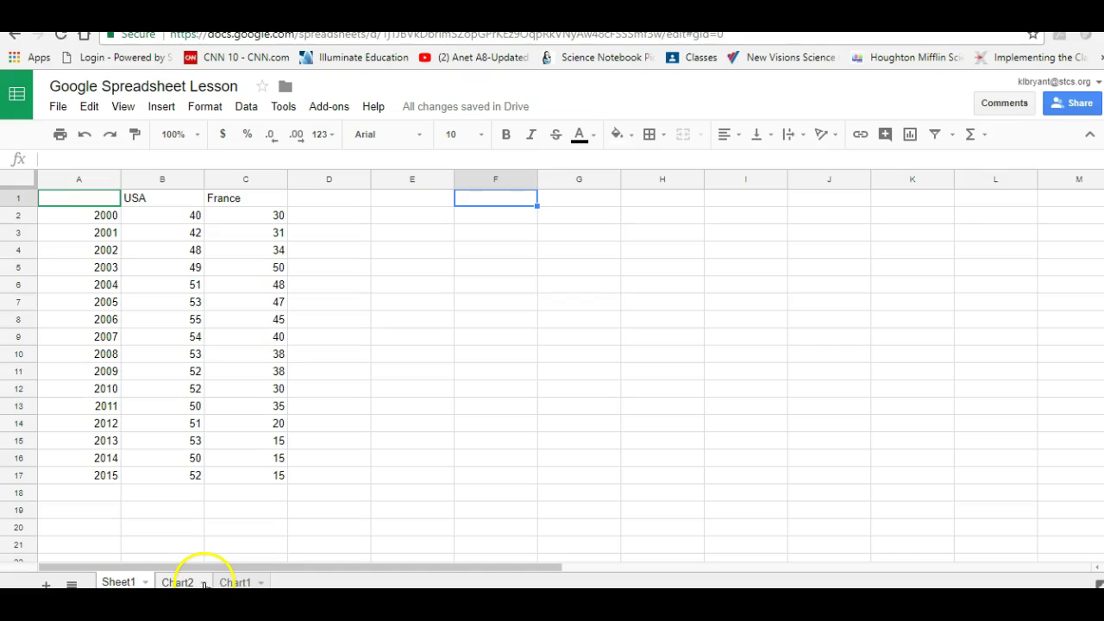
left_click(205, 583)
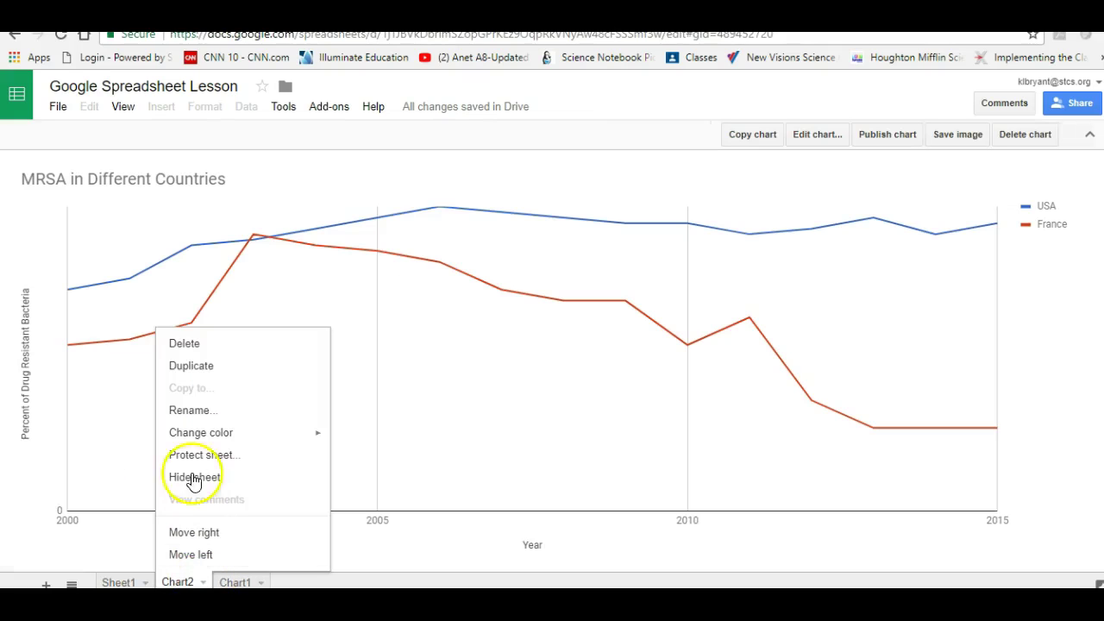
left_click(192, 411)
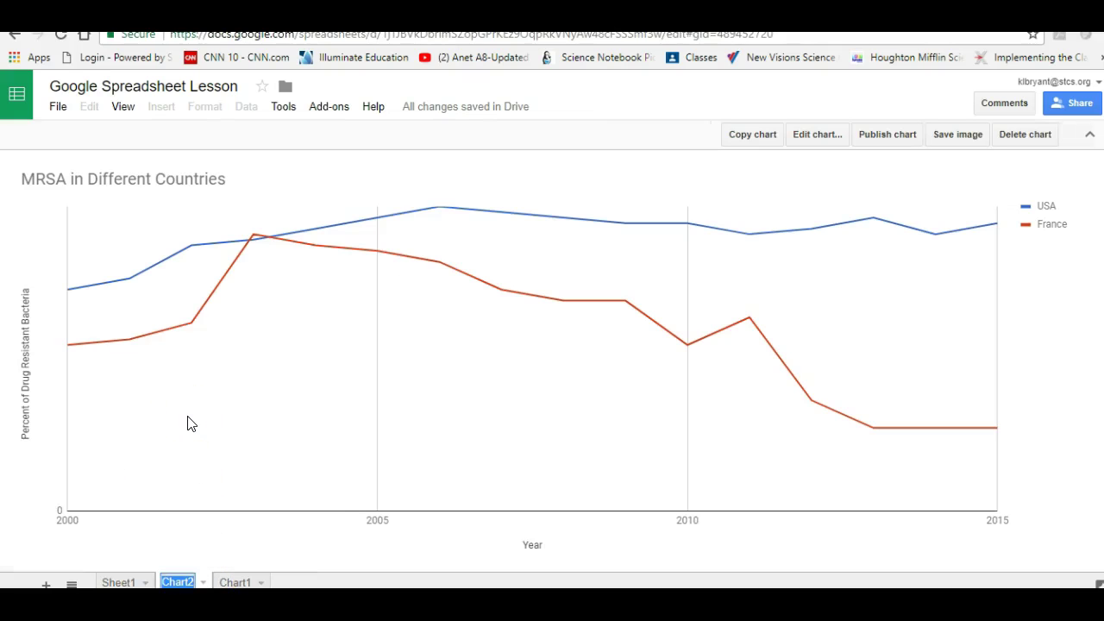
type("US")
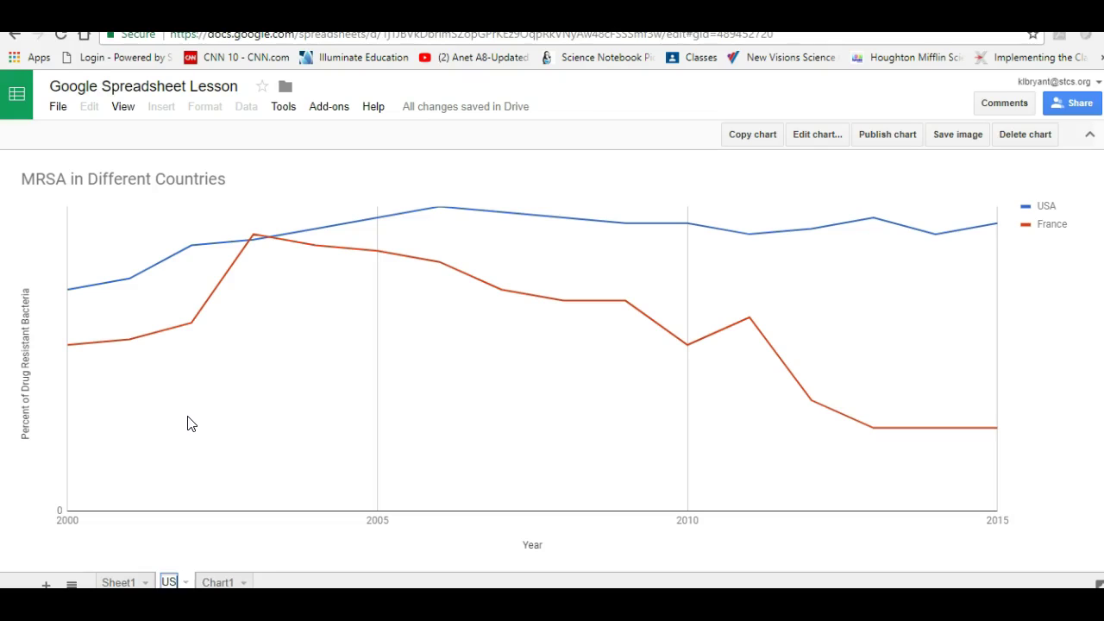
type(" &")
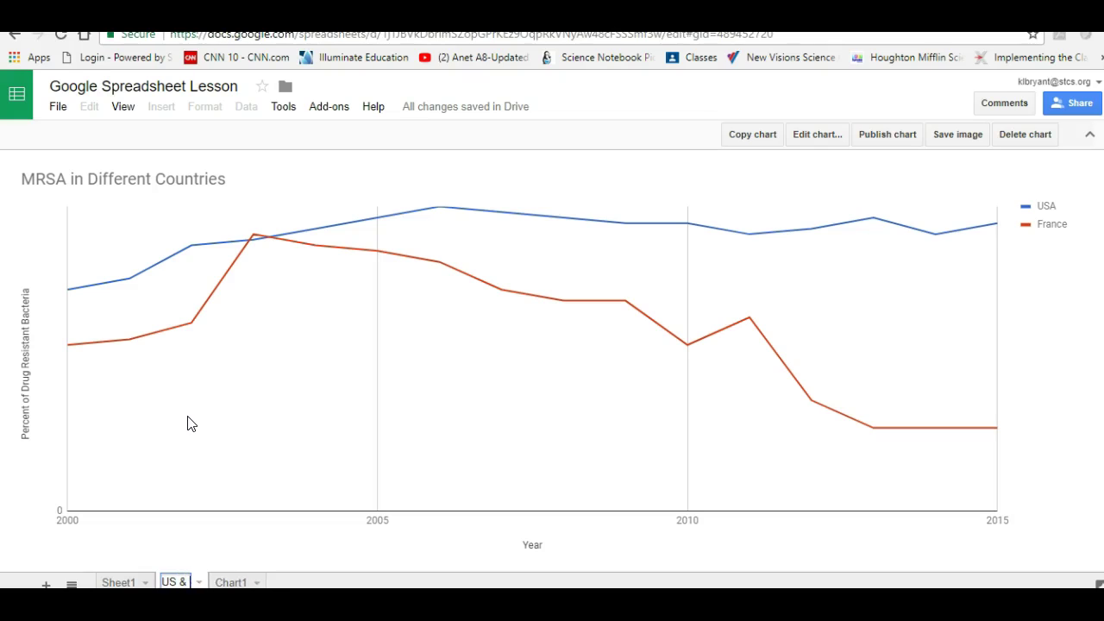
type(" FRNC")
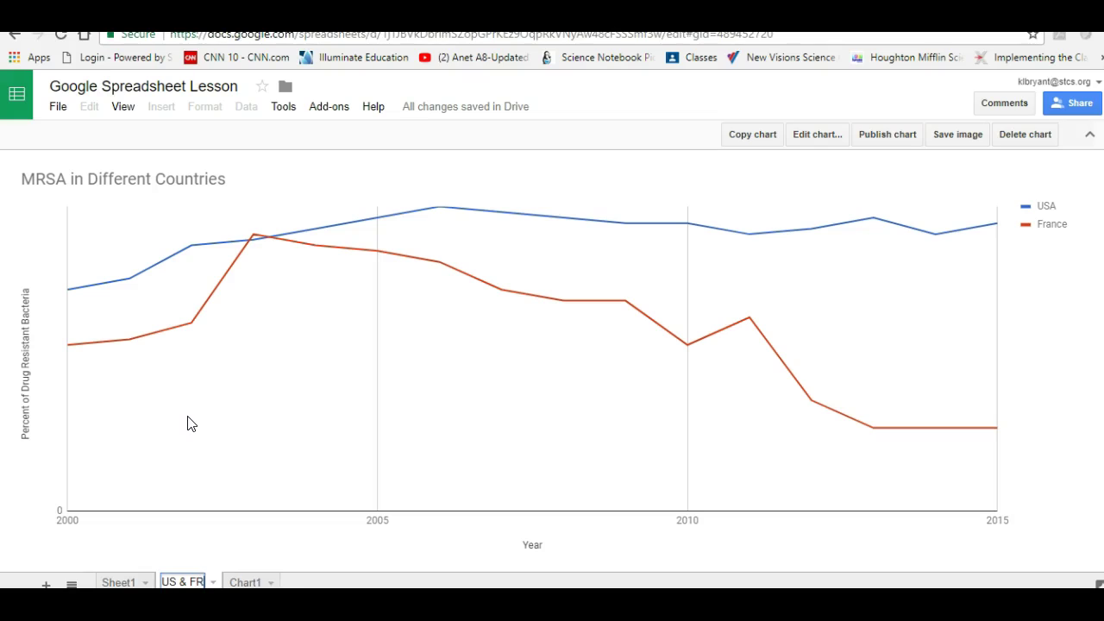
key("BackSpace")
key("BackSpace")
type("ANCE")
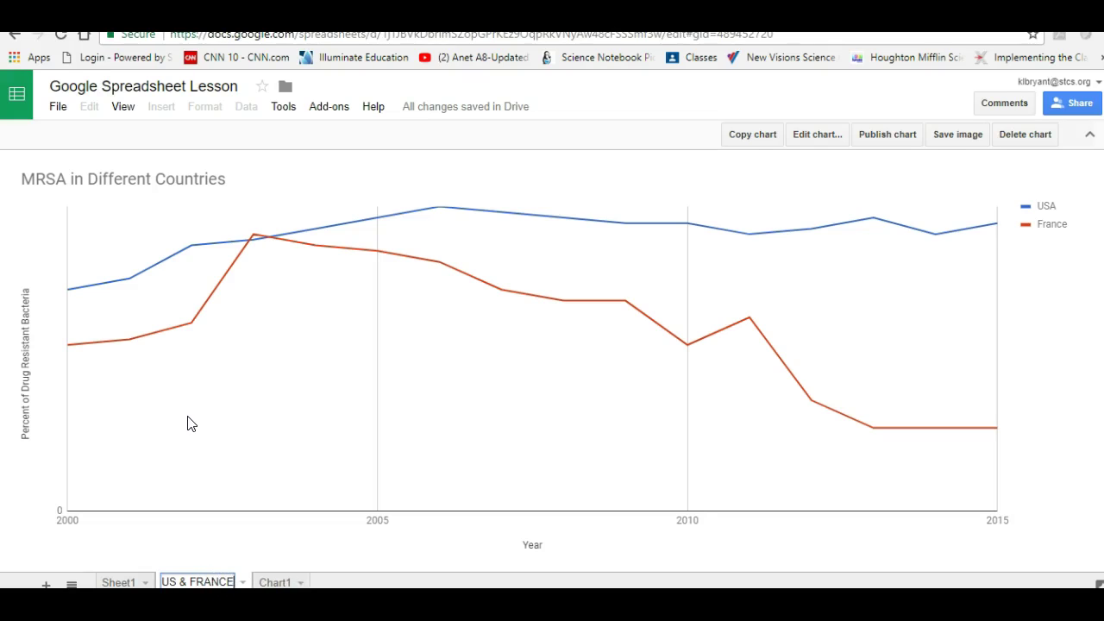
- Rename the Chart1 sheet with the USA-only line chart as "US" and return to Sheet1
left_click(276, 582)
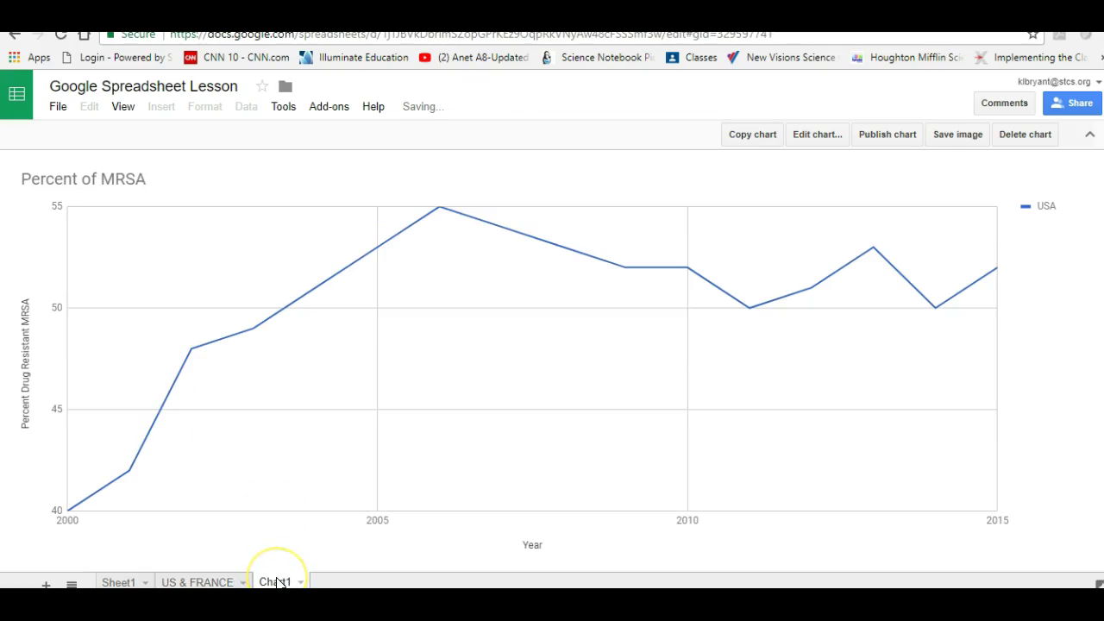
left_click(301, 583)
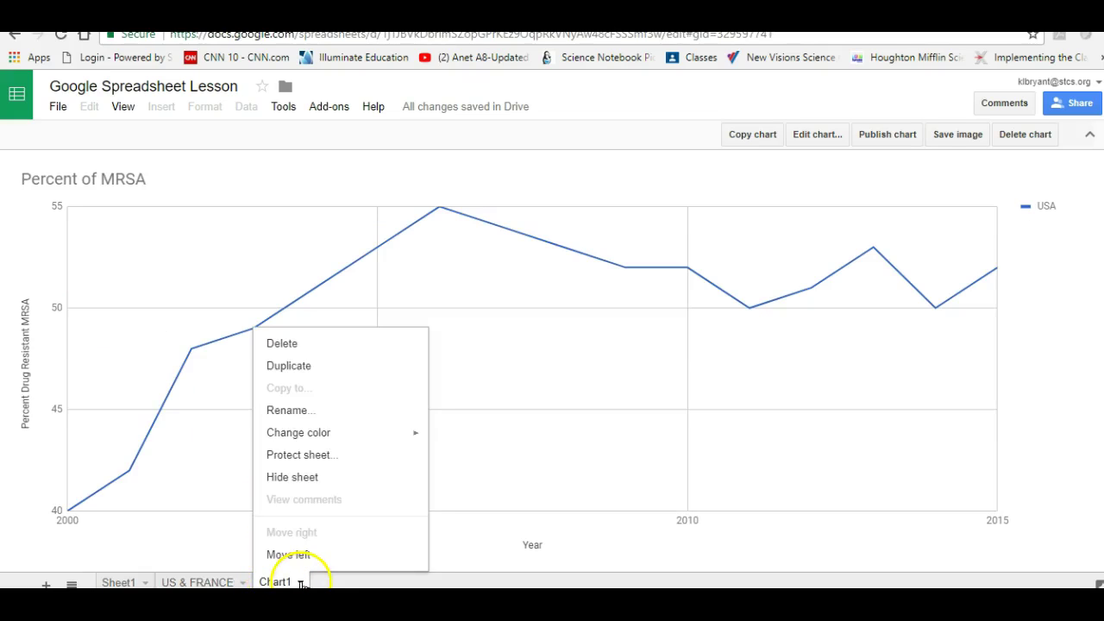
left_click(301, 417)
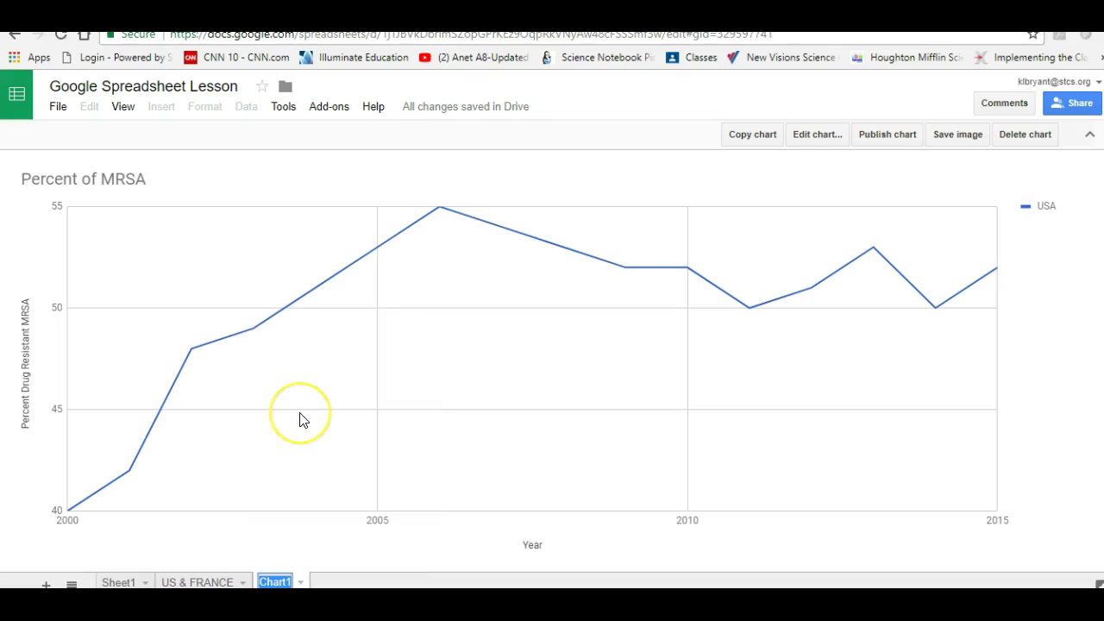
type("US")
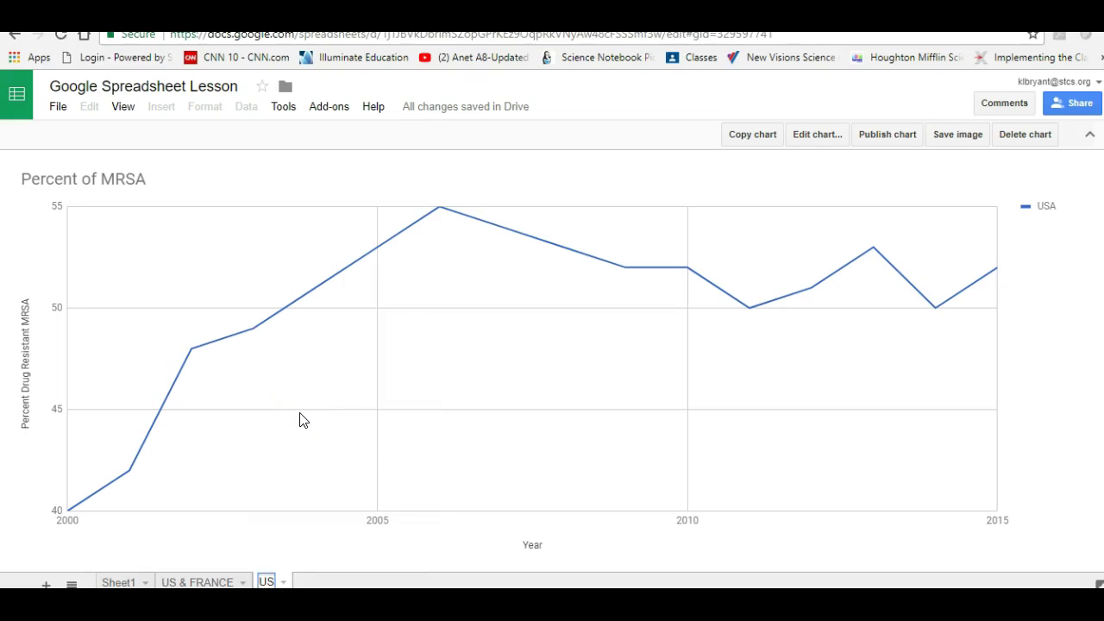
left_click(338, 579)
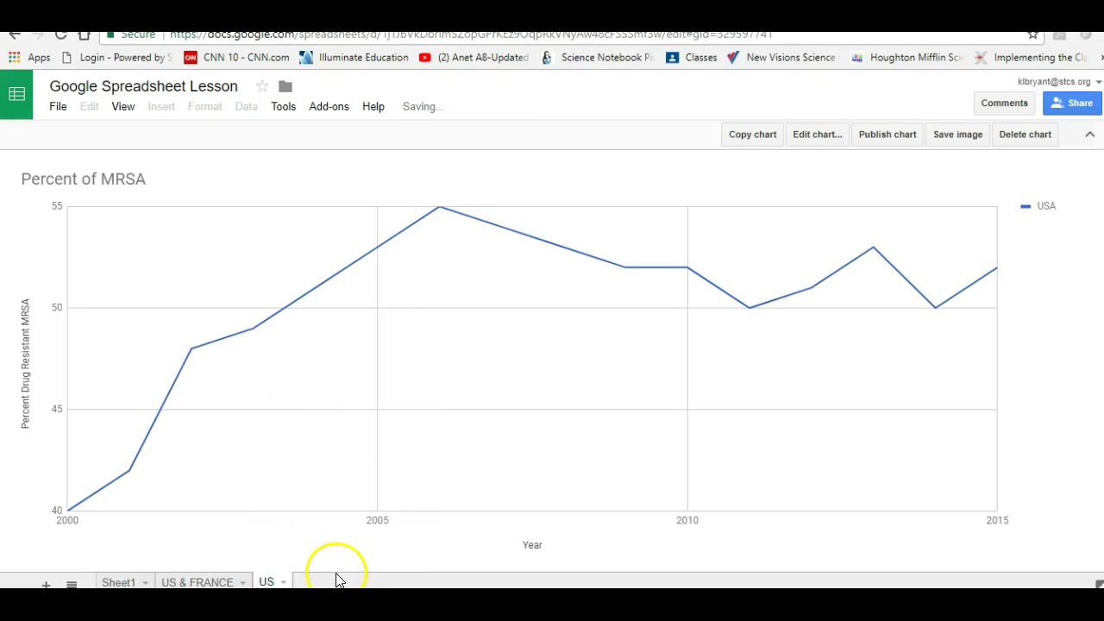
left_click(120, 582)
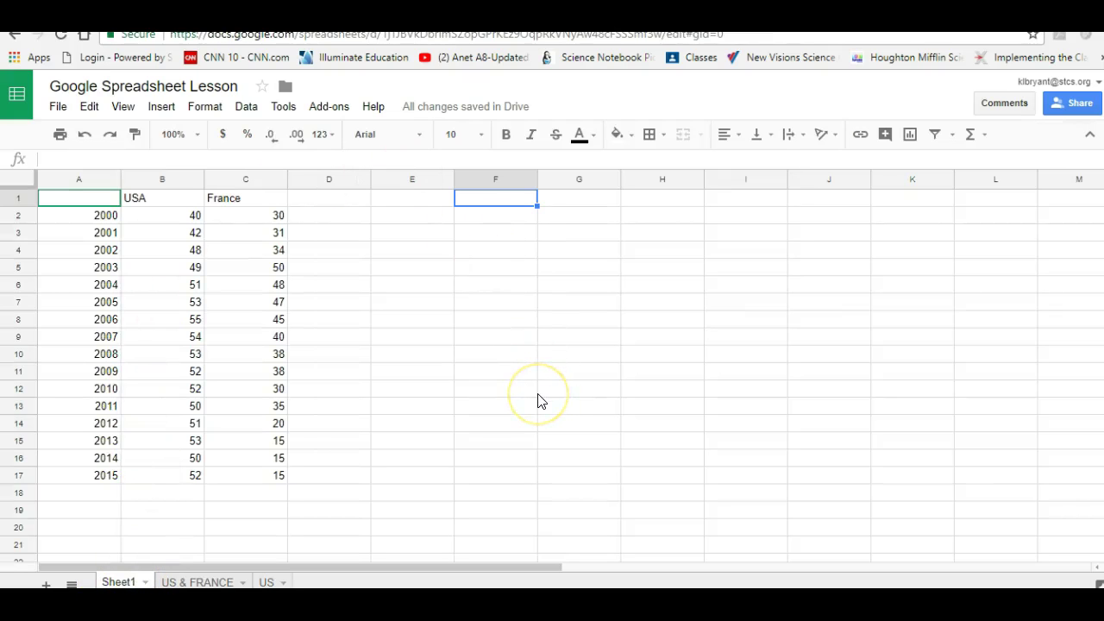